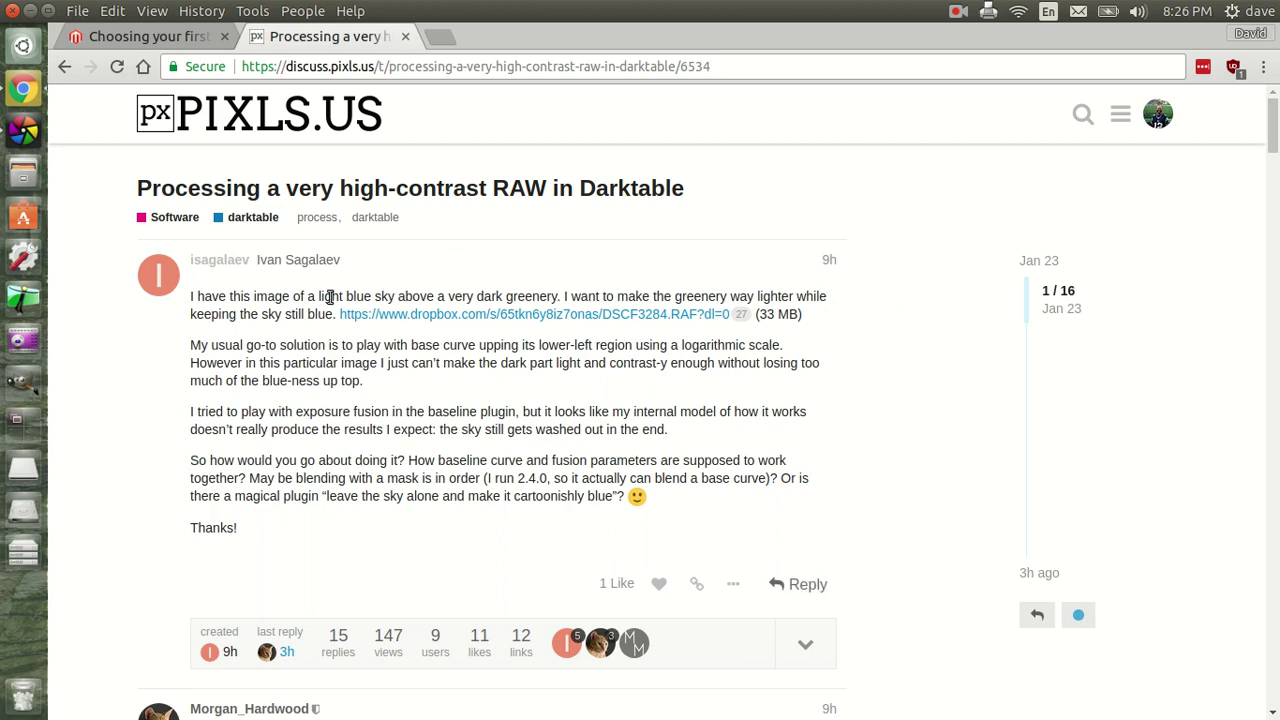
Read through the forum thread on processing a high-contrast RAW and view the enlarged DSCF3284.jpg example.
scroll(351, 366, down, 5)
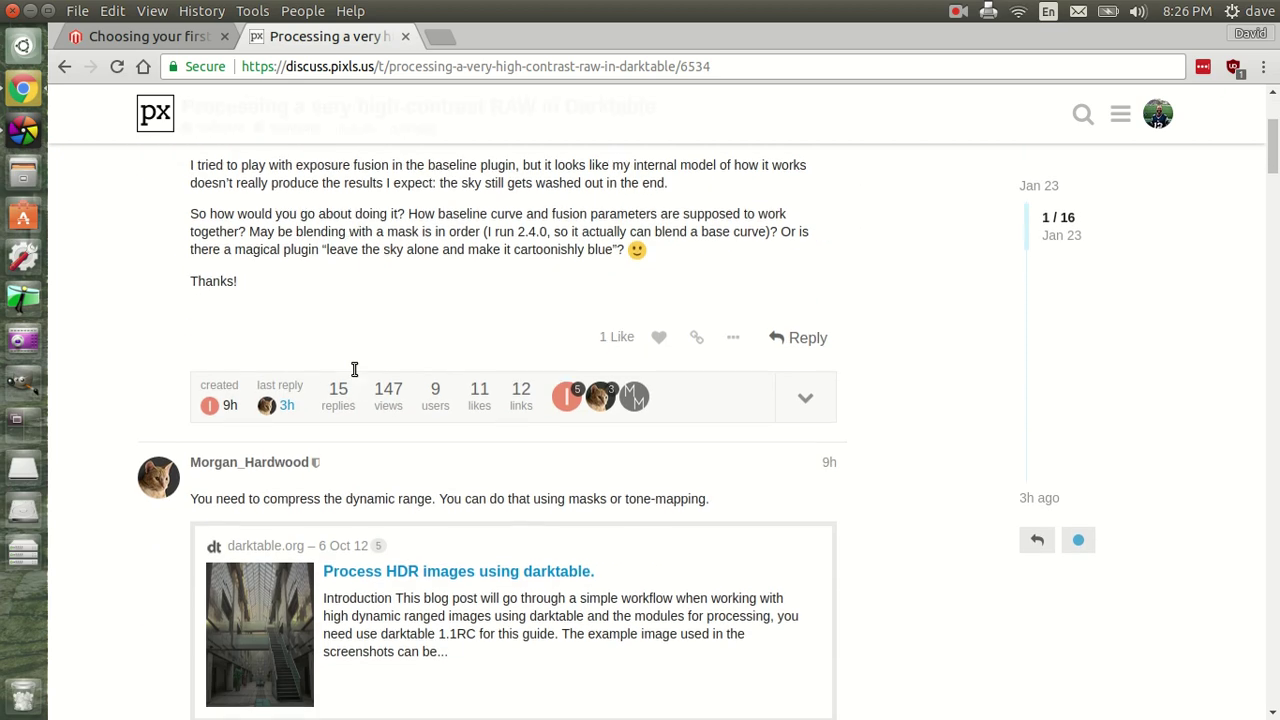
scroll(353, 369, down, 10)
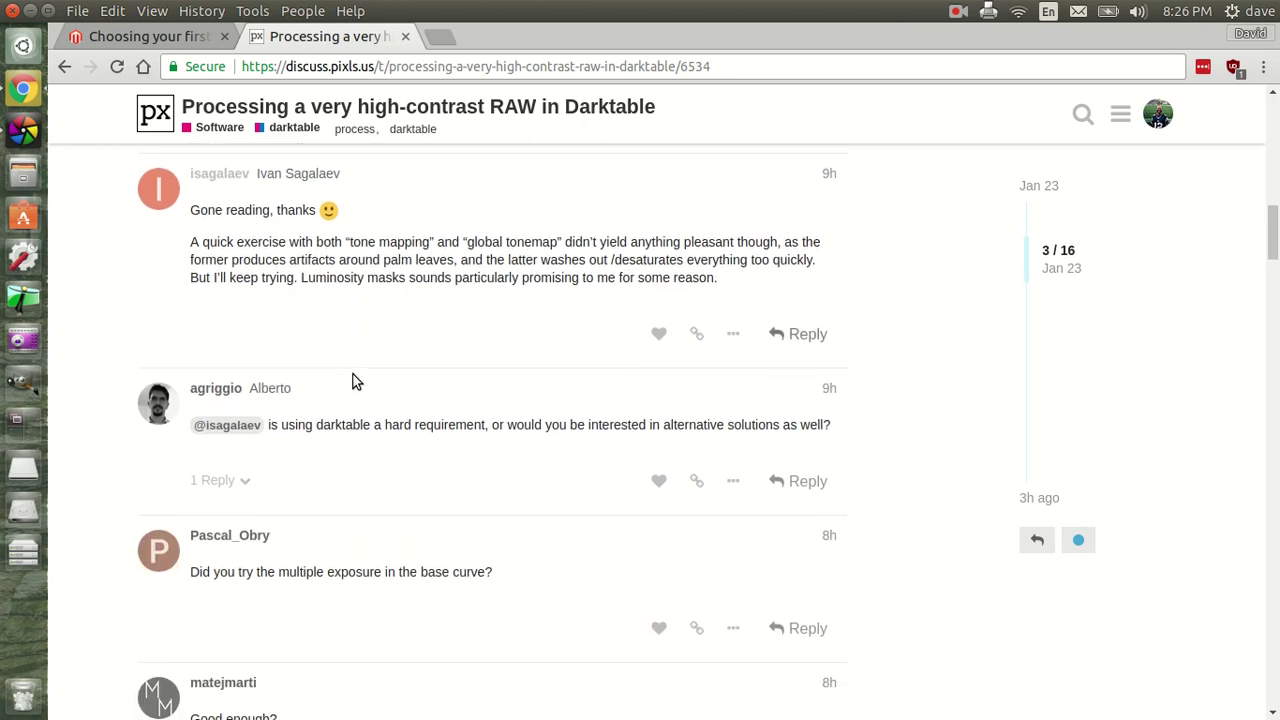
scroll(353, 374, down, 3)
scroll(353, 376, down, 2)
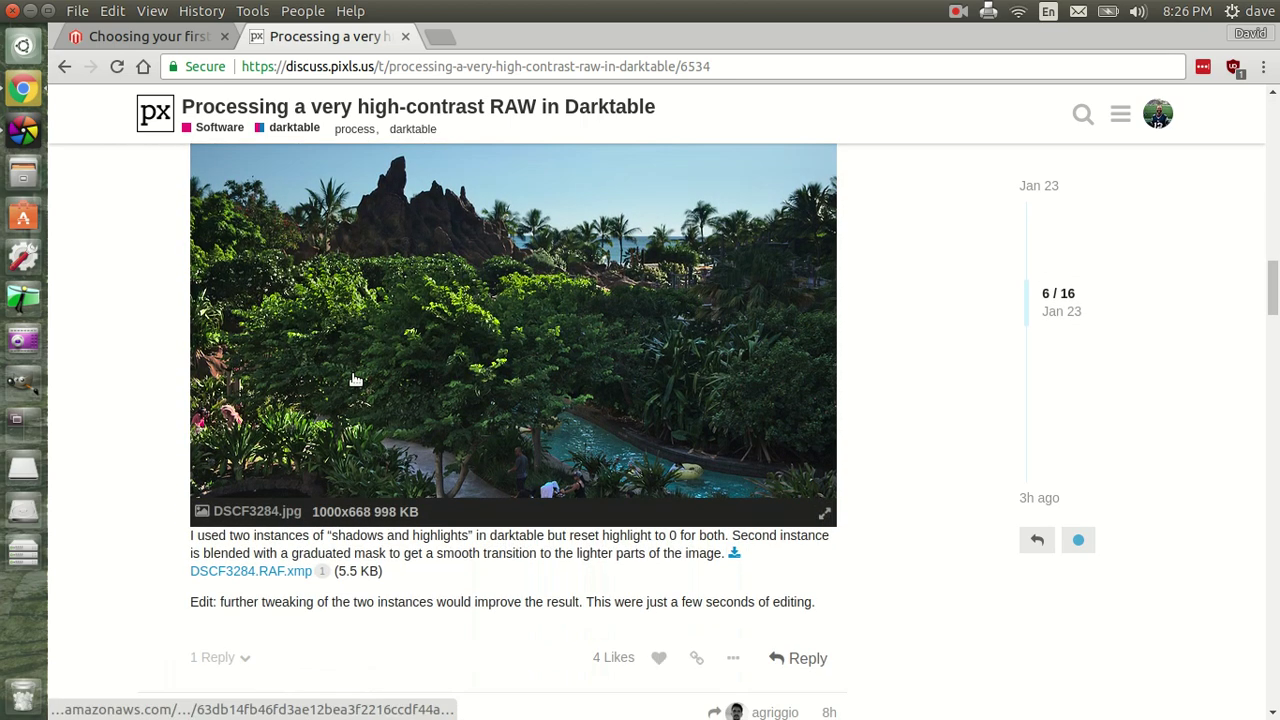
scroll(410, 355, up, 2)
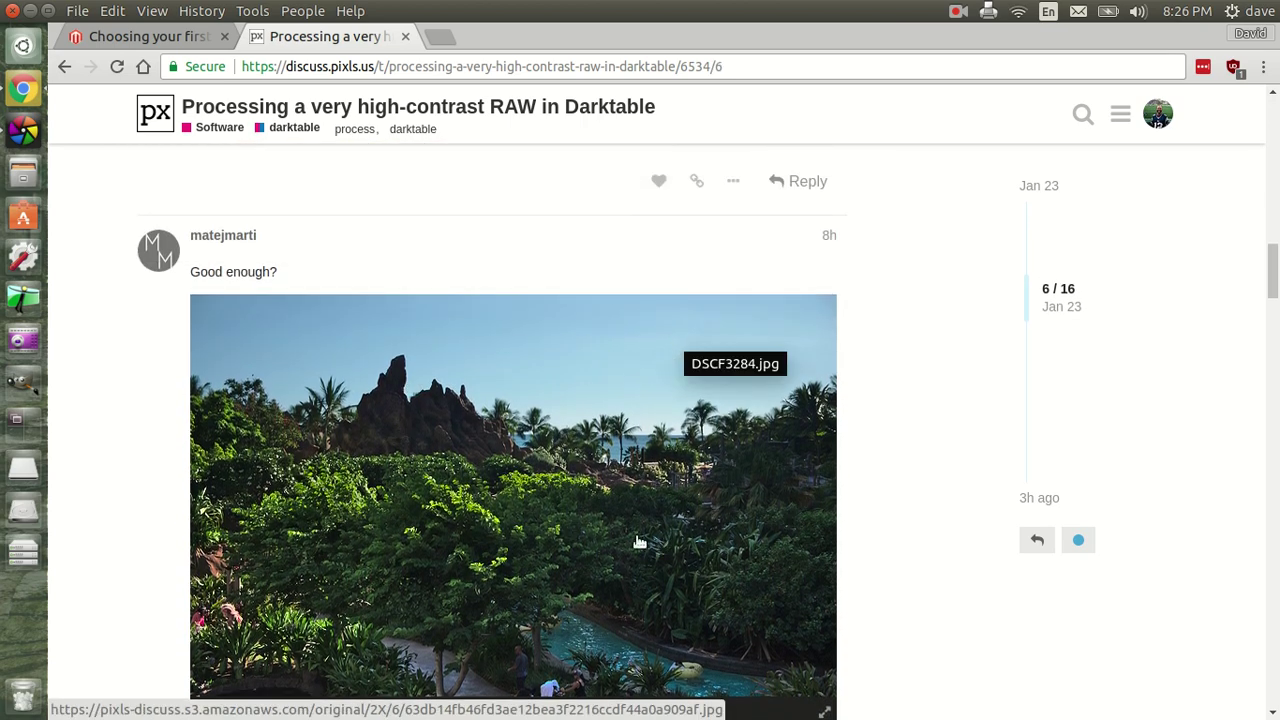
scroll(572, 545, down, 2)
click(689, 391)
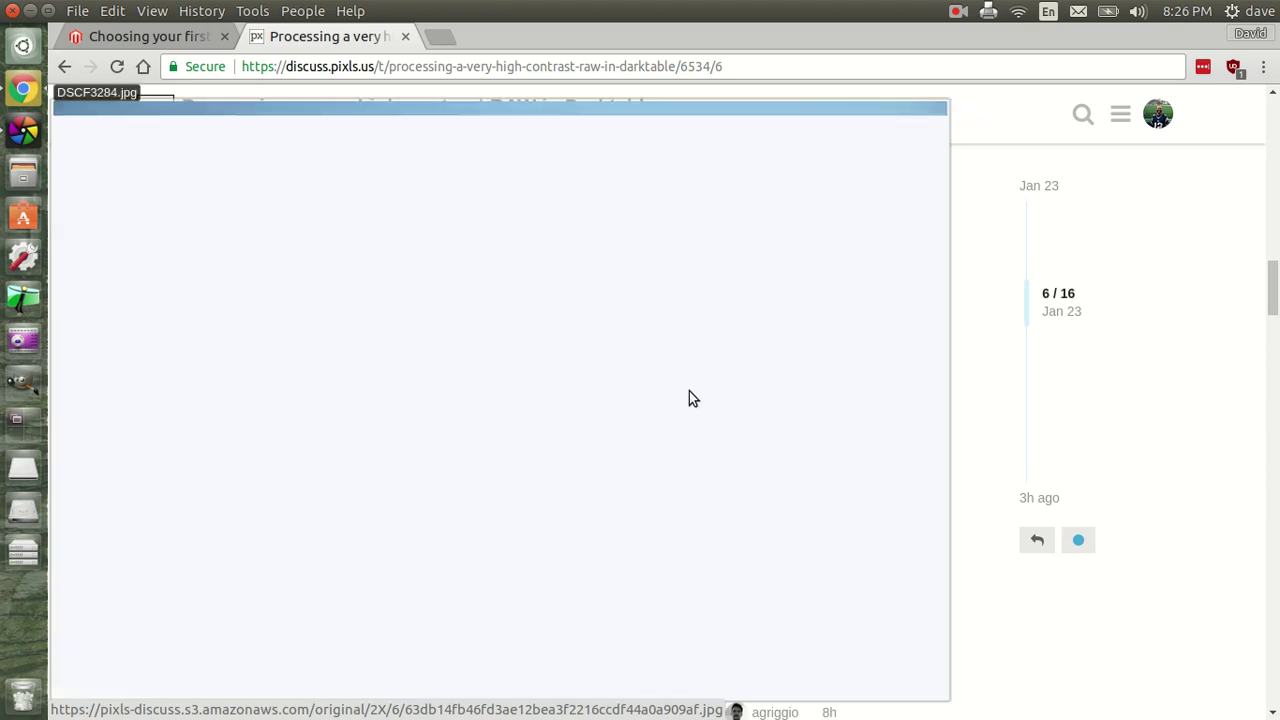
click(750, 397)
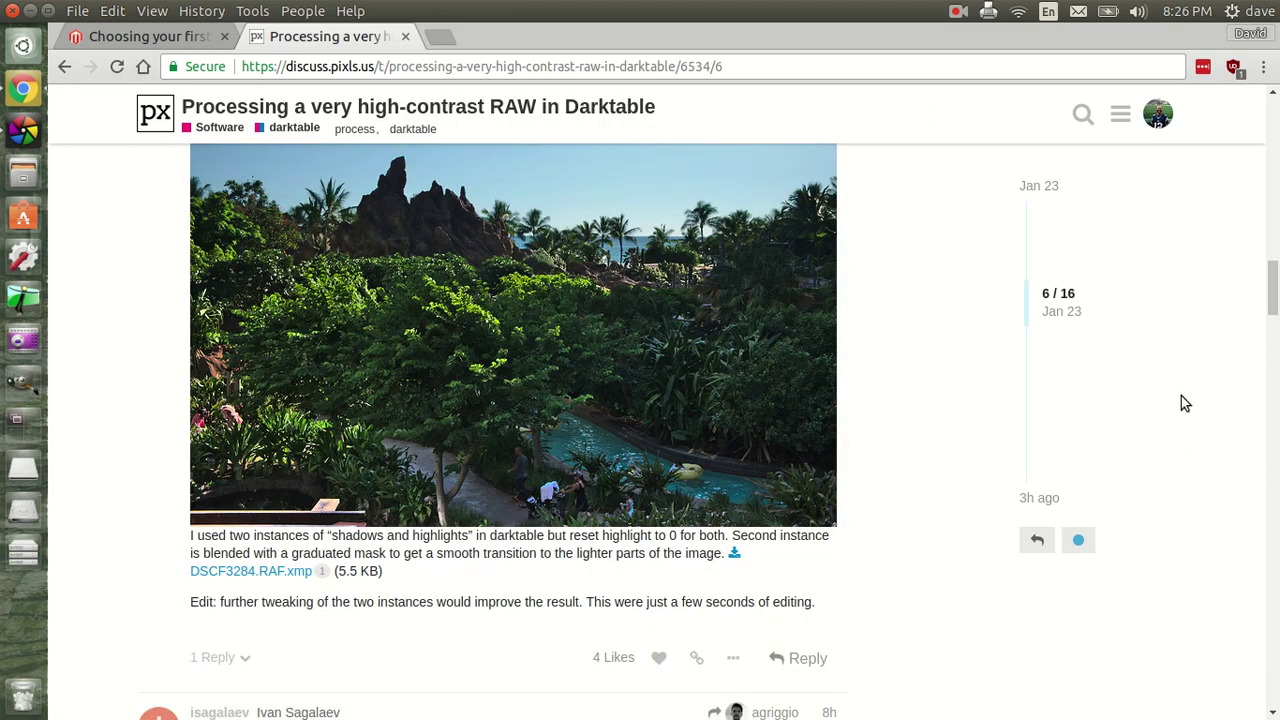
Switch to darktable in full screen and open DSCF3284.RAF for editing in the darkroom.
click(23, 131)
key(F11)
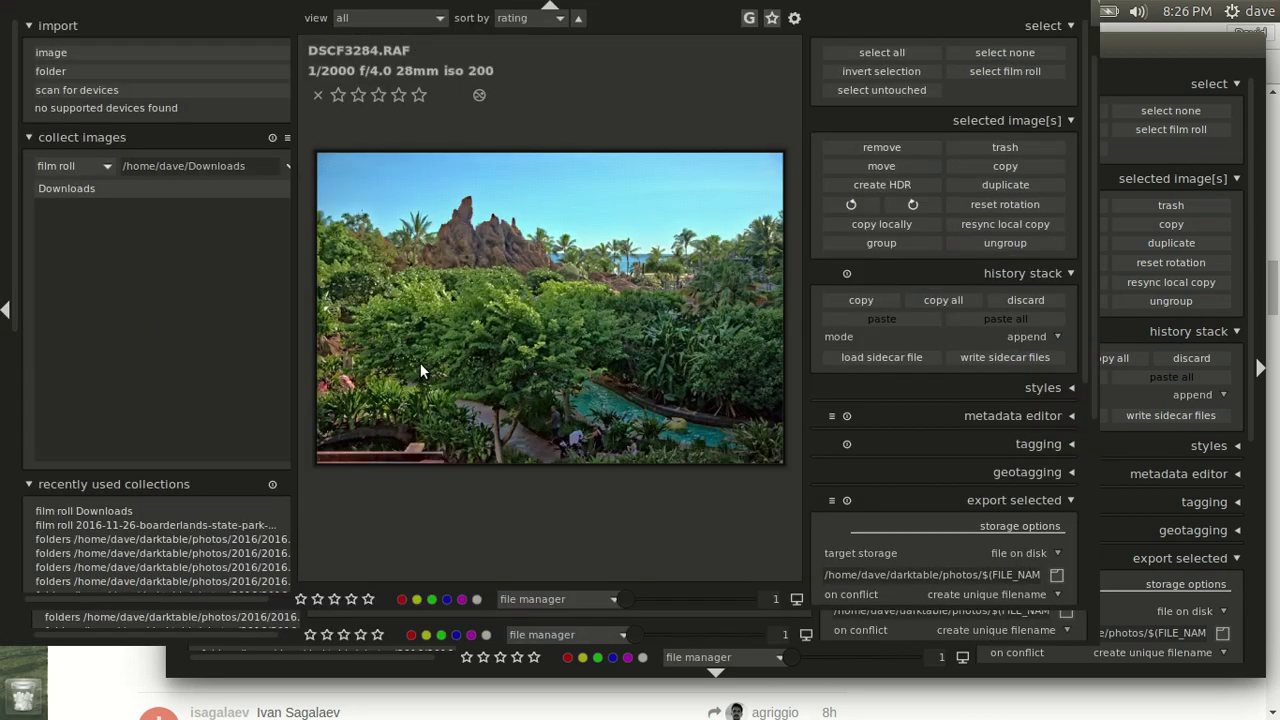
double_click(669, 379)
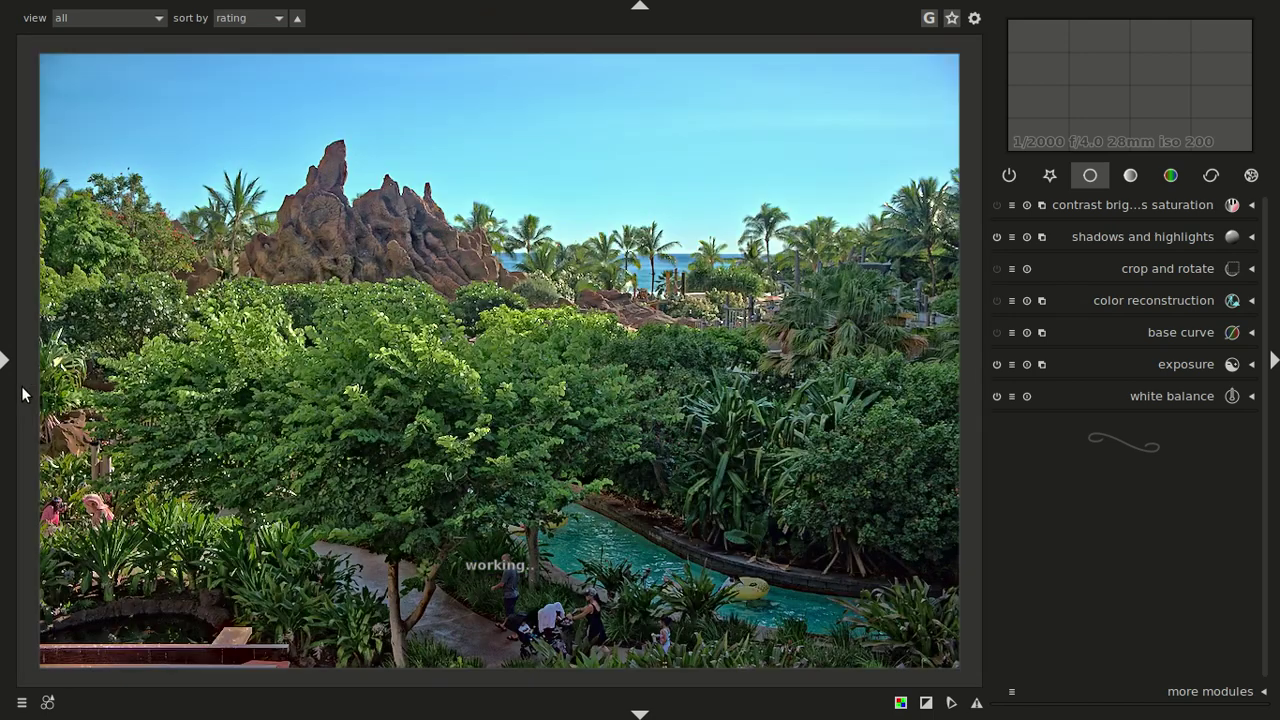
Compare the photo's original history state with its latest exposure state, and hide the history panel when finished.
click(6, 359)
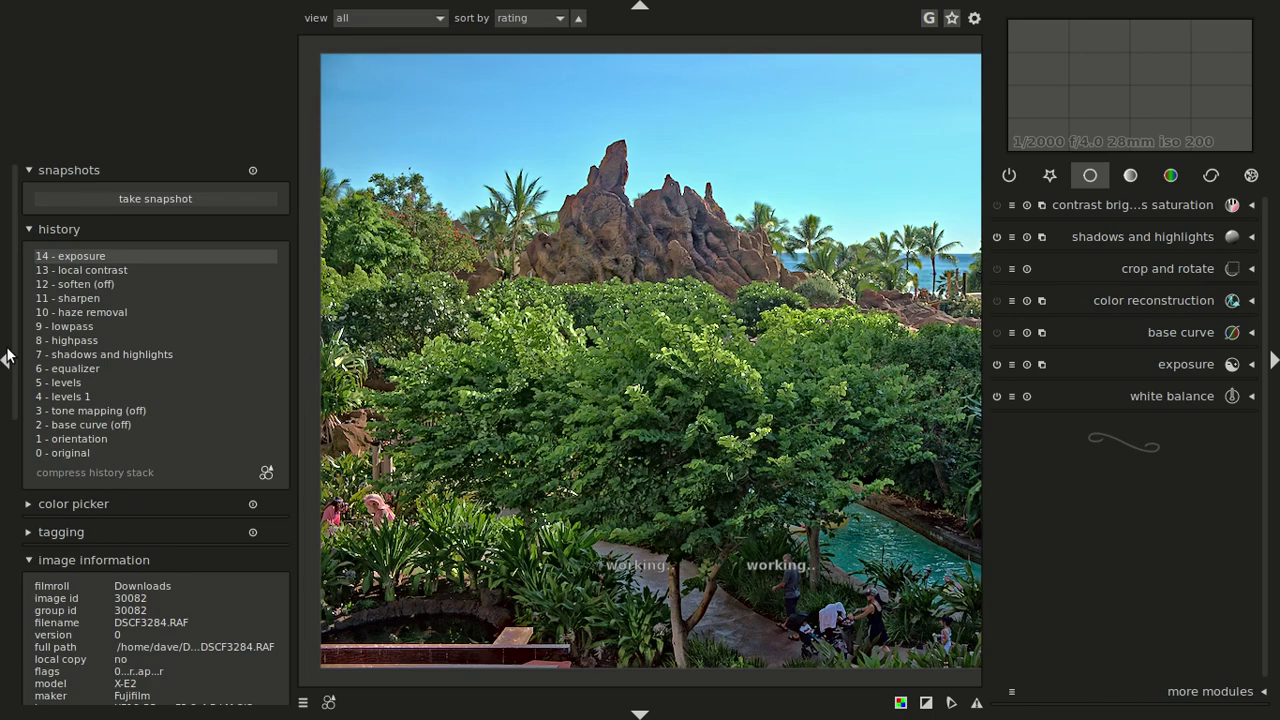
click(49, 455)
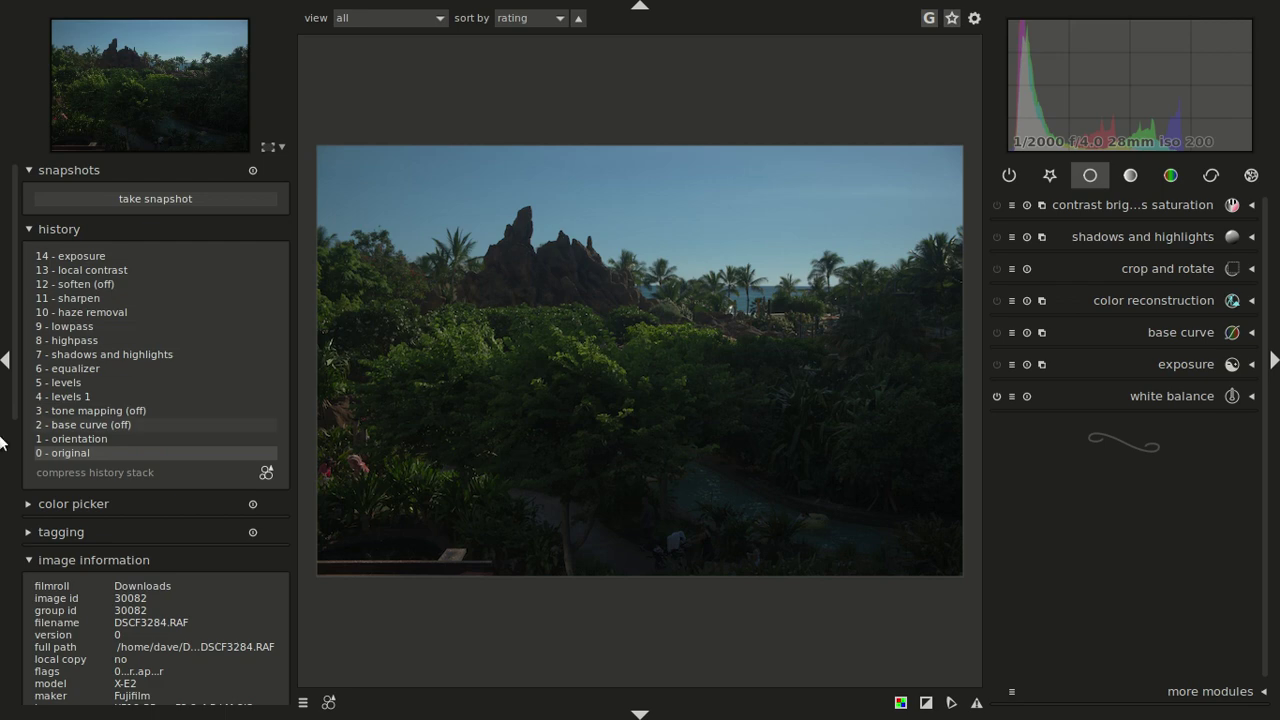
click(72, 257)
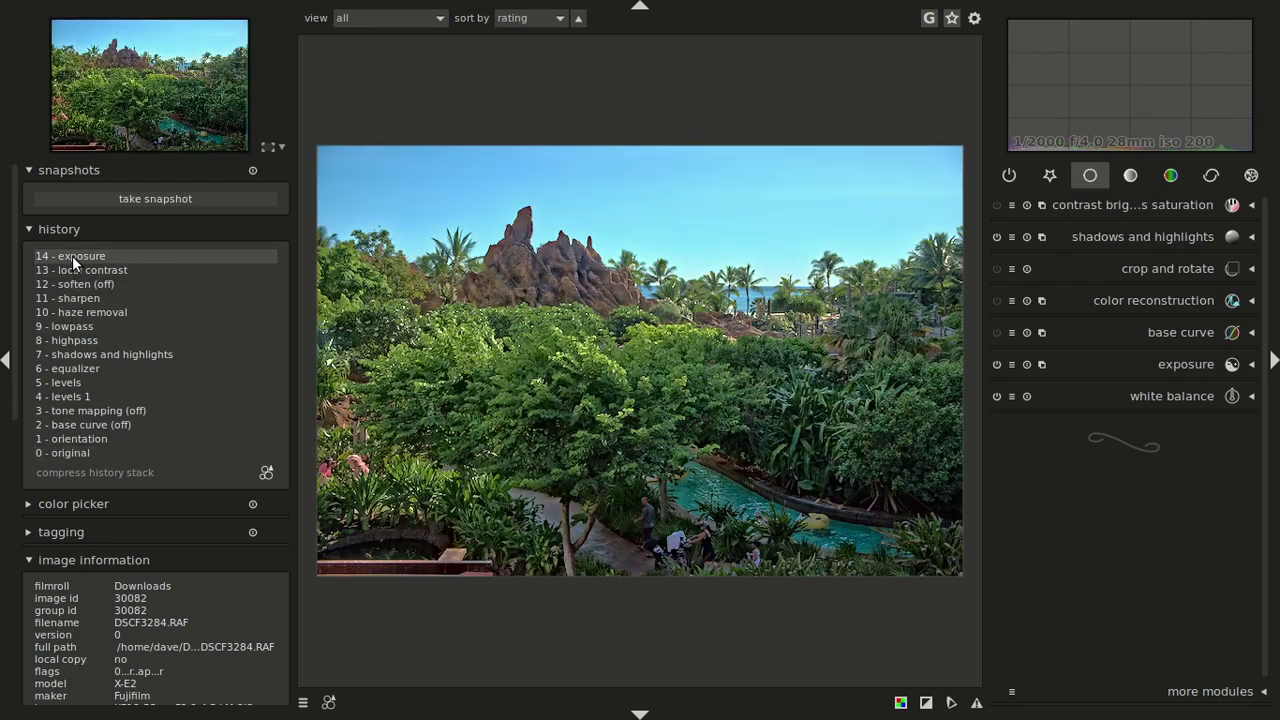
click(4, 362)
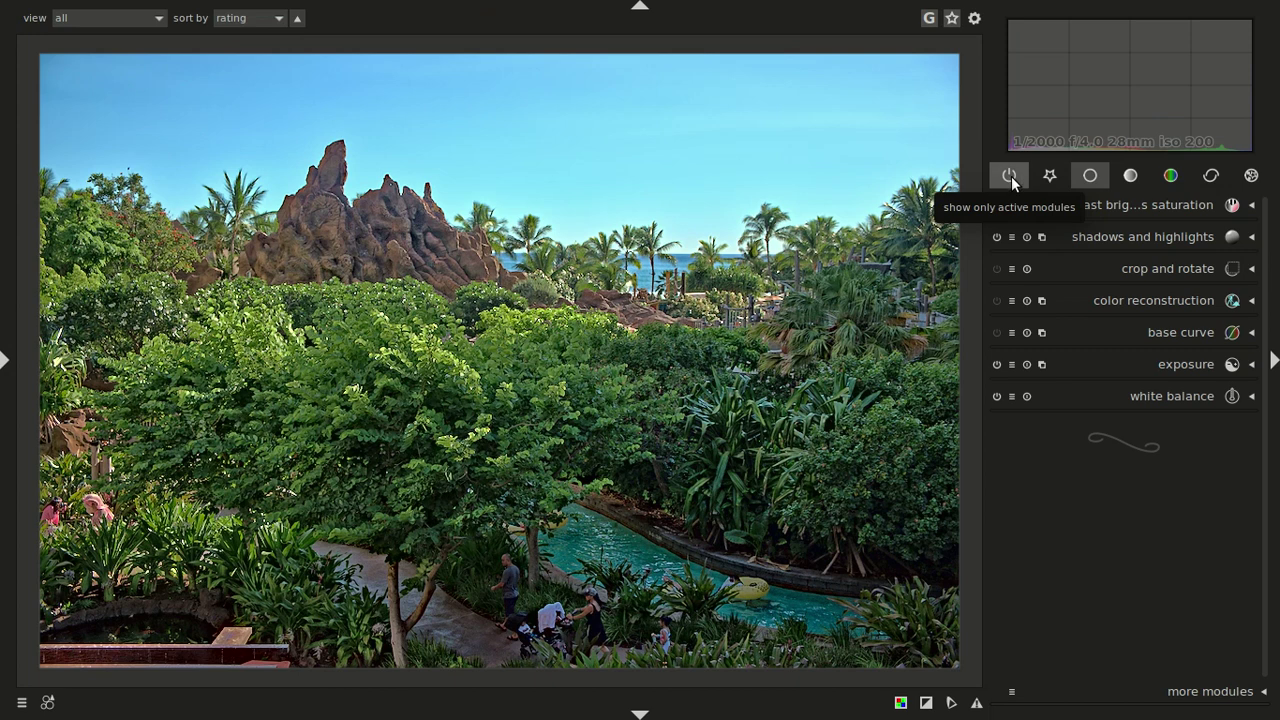
Show only the active modules and collapse the sharpen module's settings.
click(1010, 176)
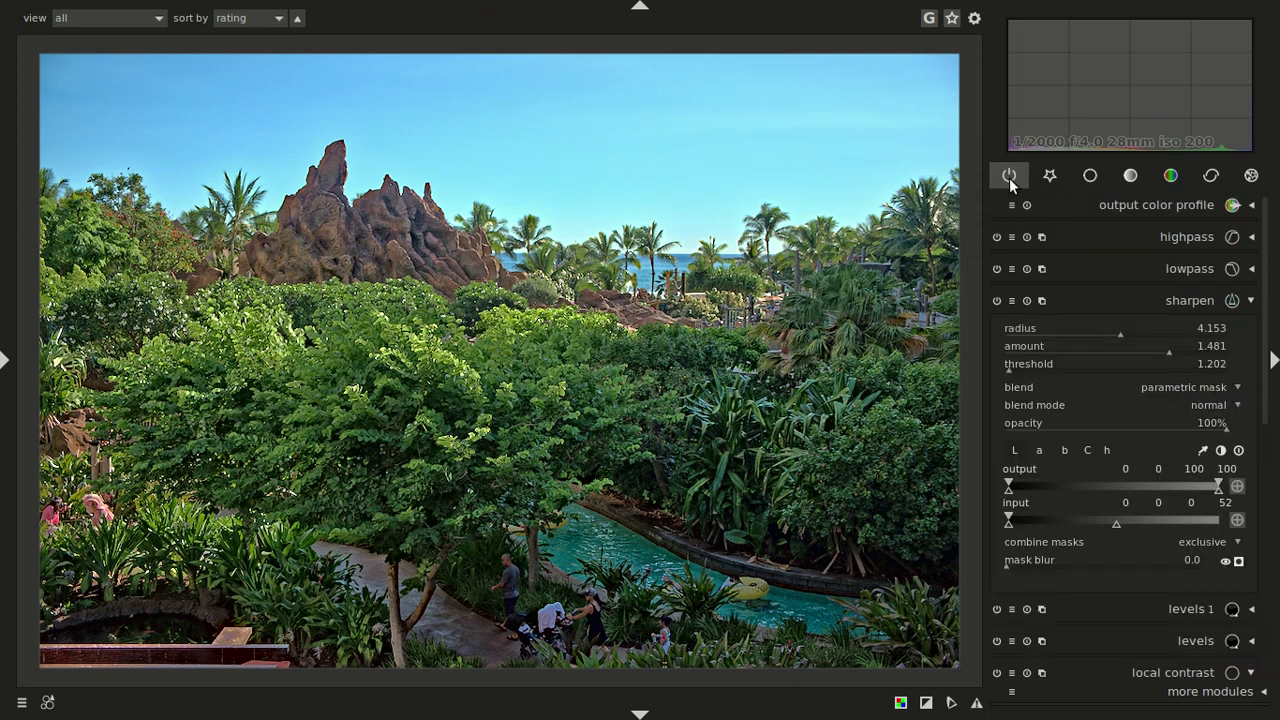
click(1195, 300)
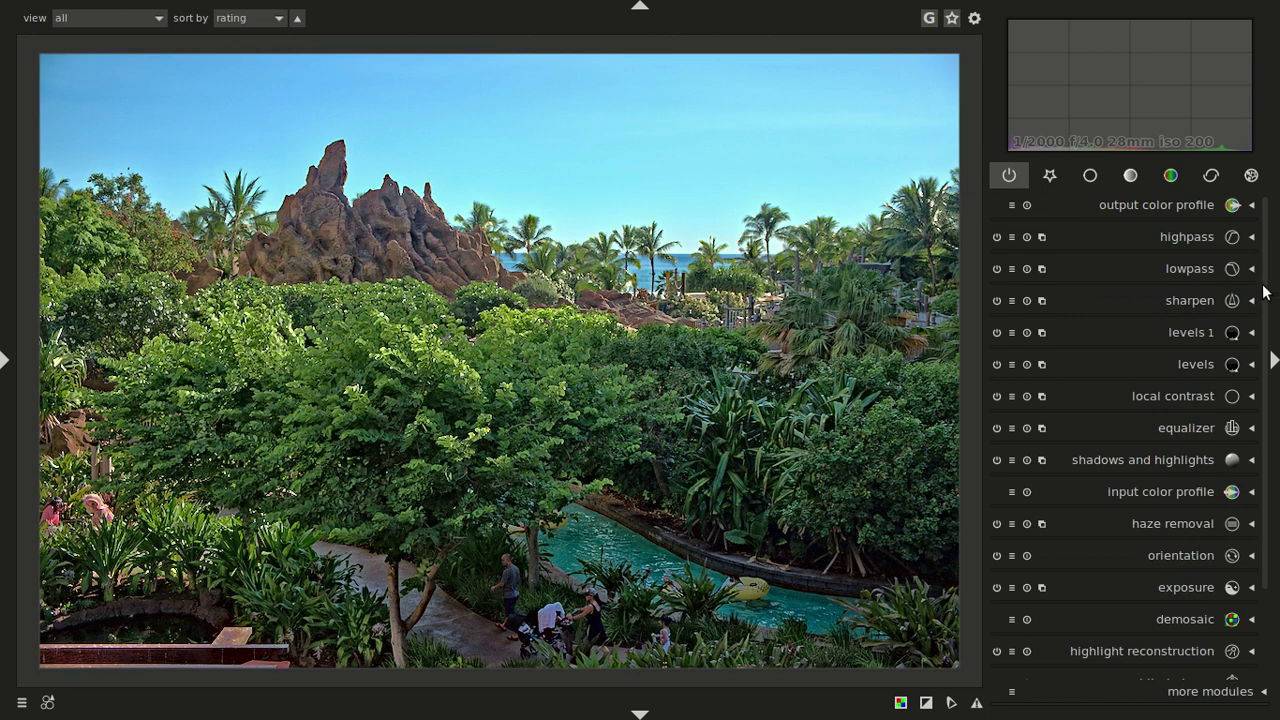
scroll(1268, 296, down, 3)
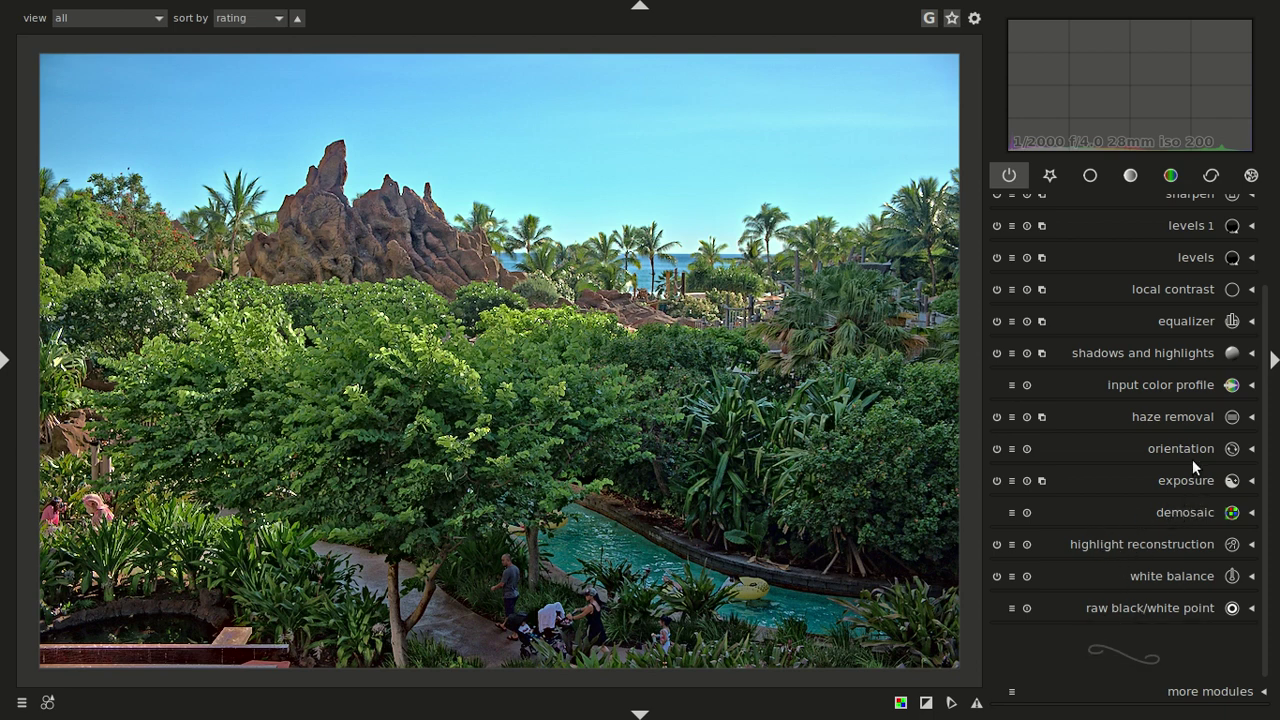
Expand the exposure module and compare the photo with exposure switched off and on.
click(1210, 484)
scroll(1264, 478, down, 2)
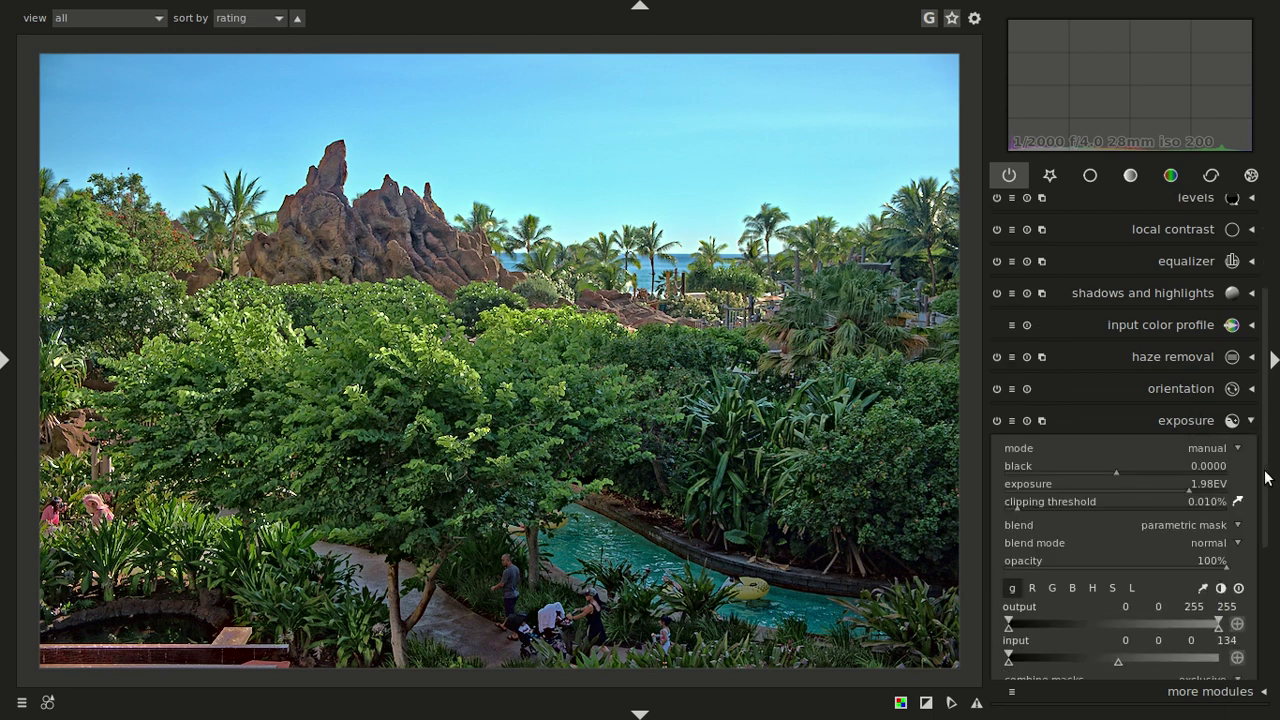
scroll(1264, 478, up, 1)
scroll(1089, 484, up, 1)
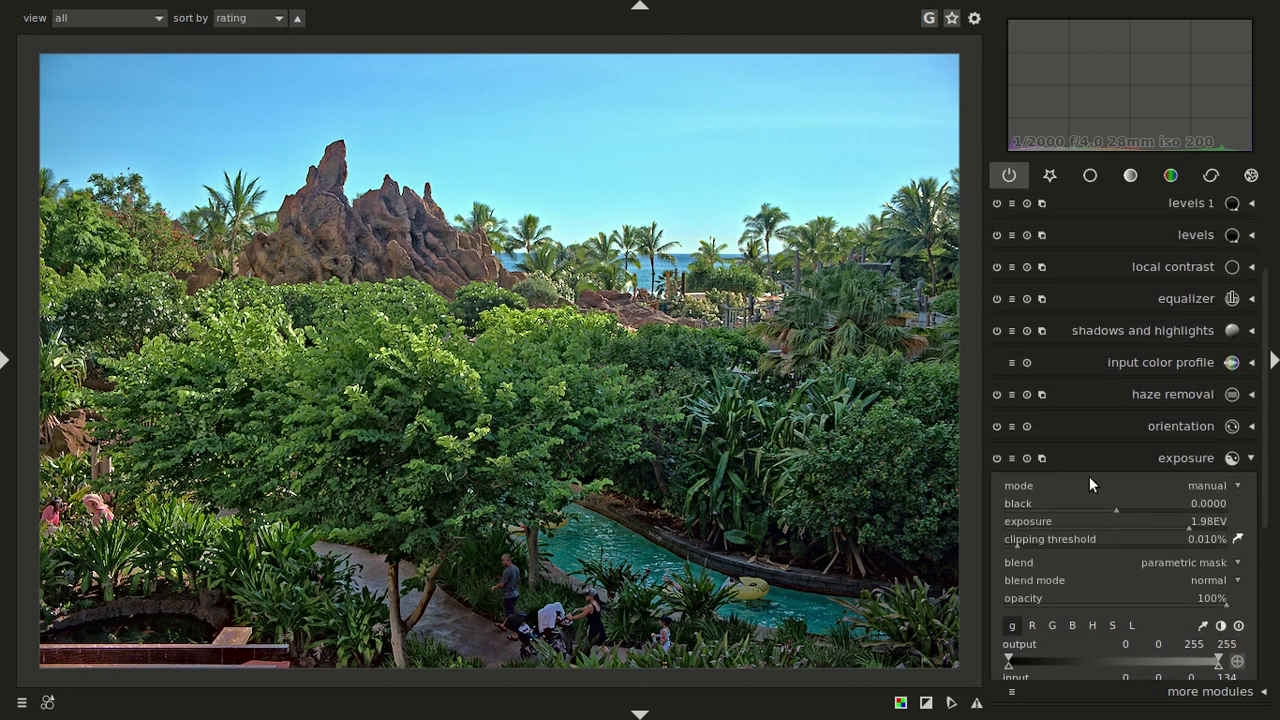
click(996, 458)
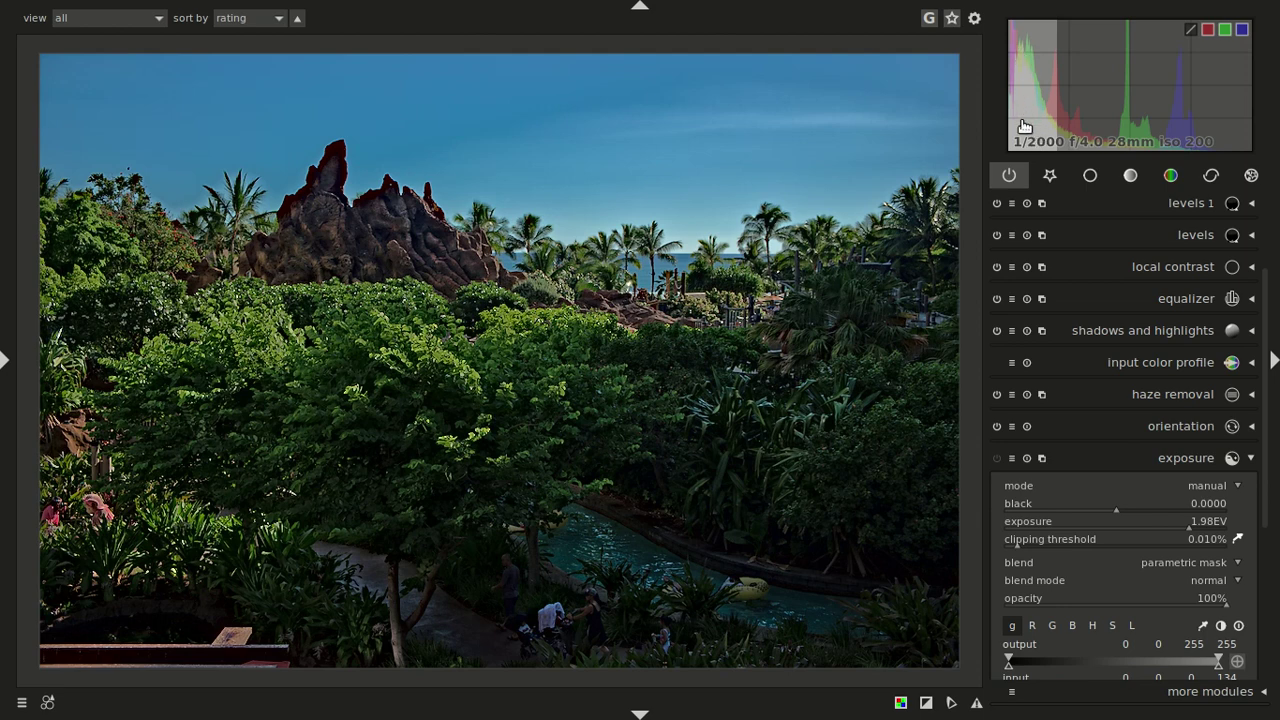
click(995, 458)
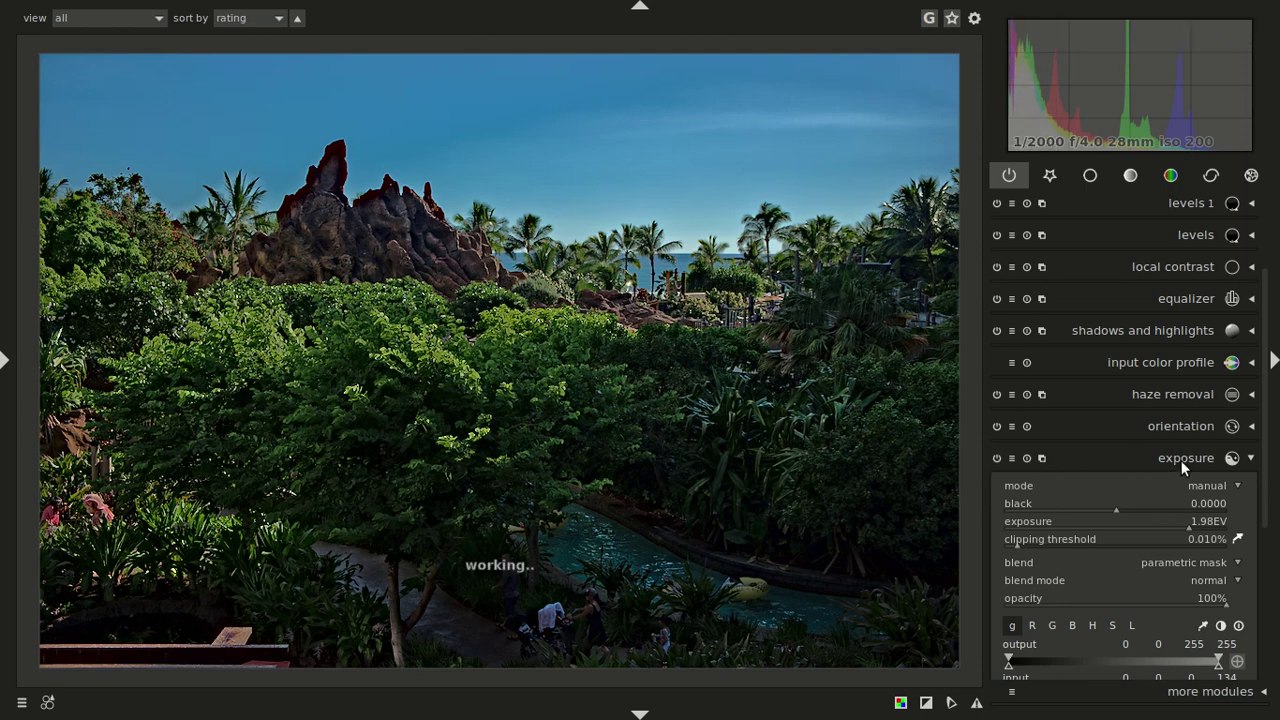
Display the exposure module's parametric mask as an overlay on the photo.
scroll(1262, 460, down, 2)
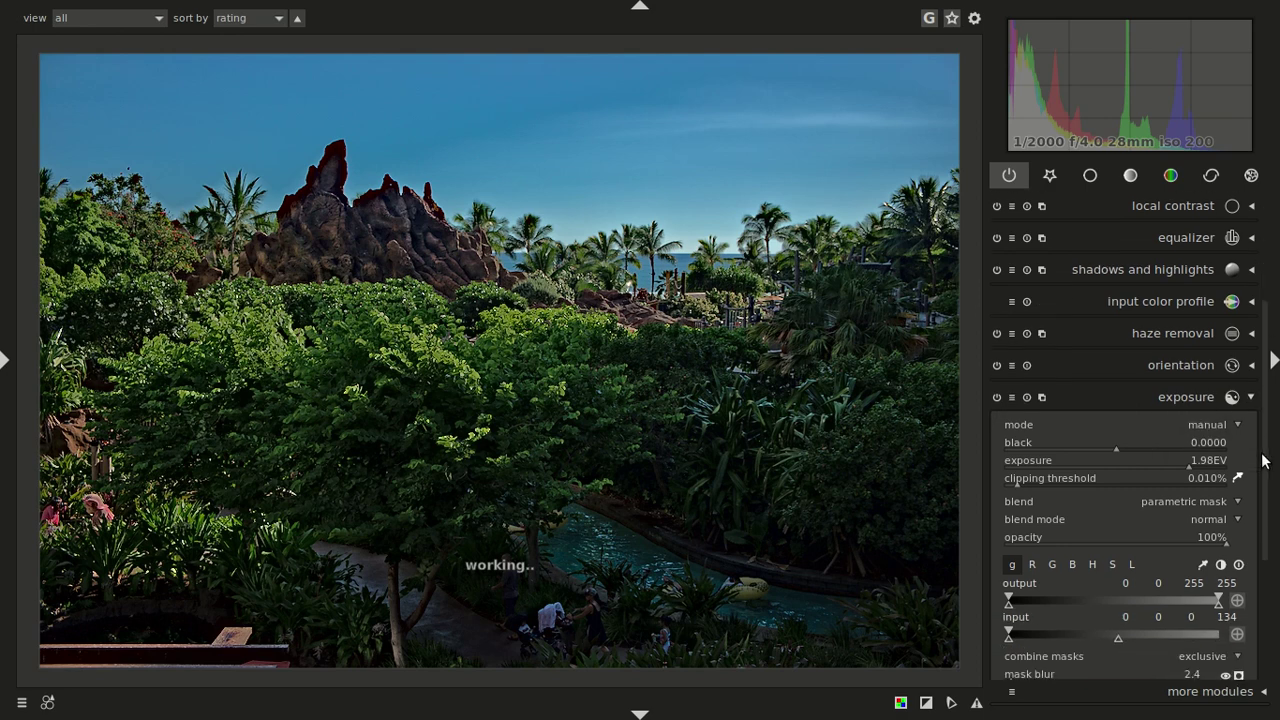
scroll(1262, 447, down, 2)
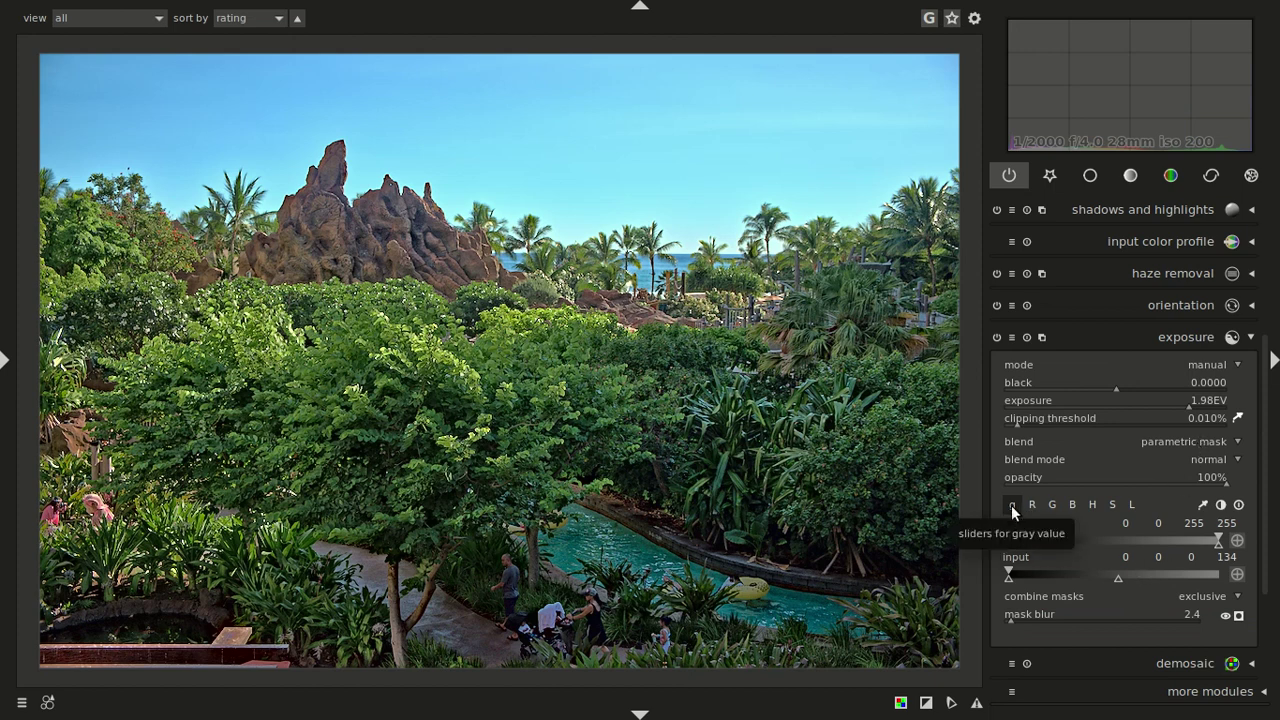
click(1238, 615)
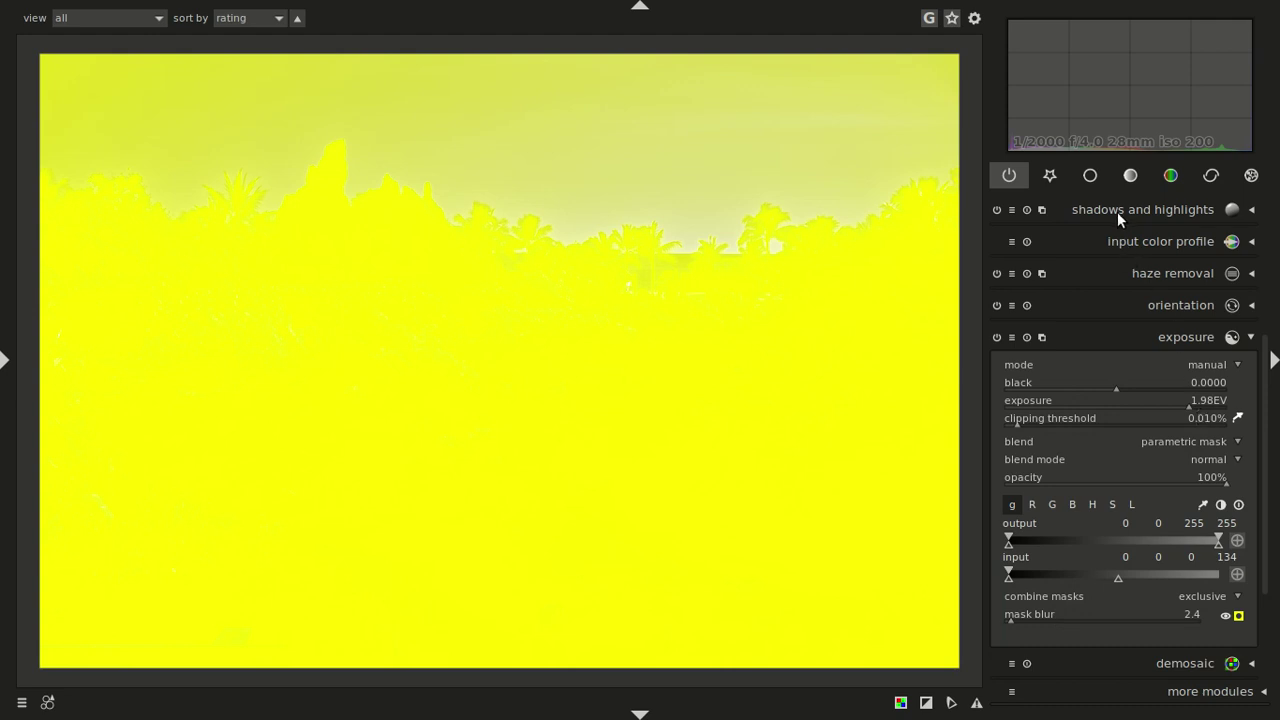
Reset the exposure mask's gray input range, rebuild it as 0, 0, 0 and 134, and hide the mask overlay.
double_click(1069, 570)
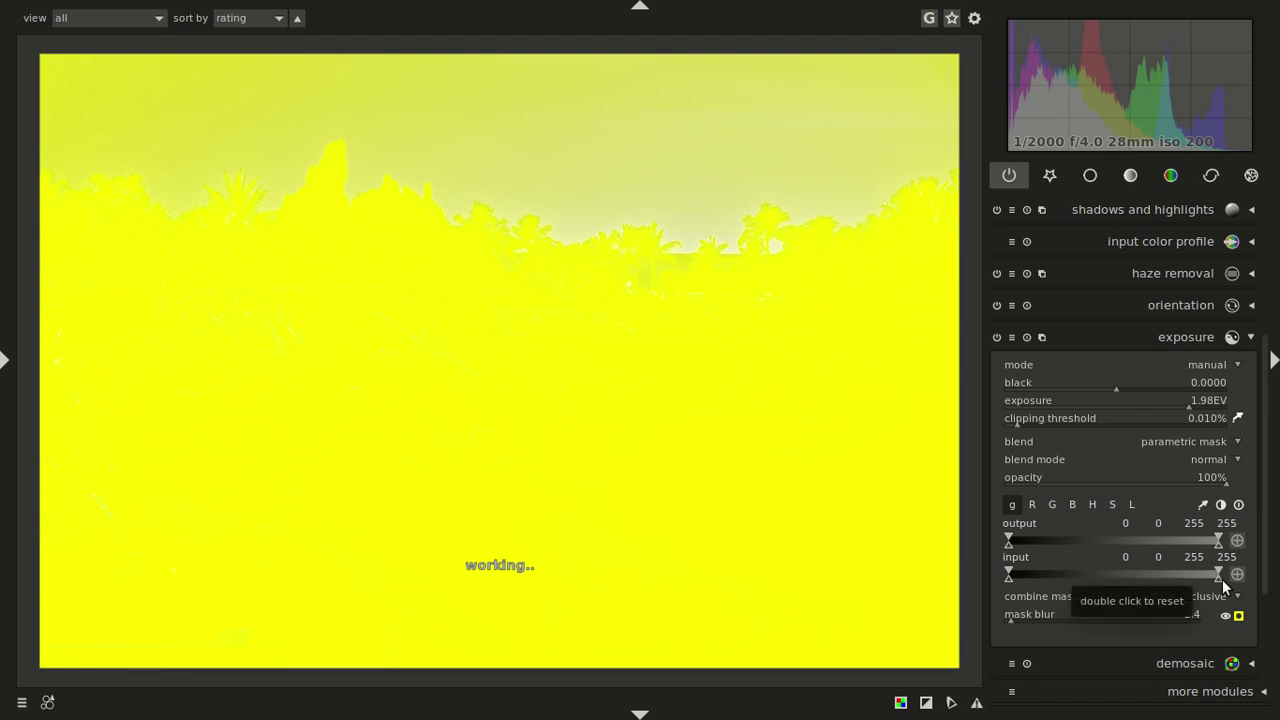
drag(1222, 579, 1123, 578)
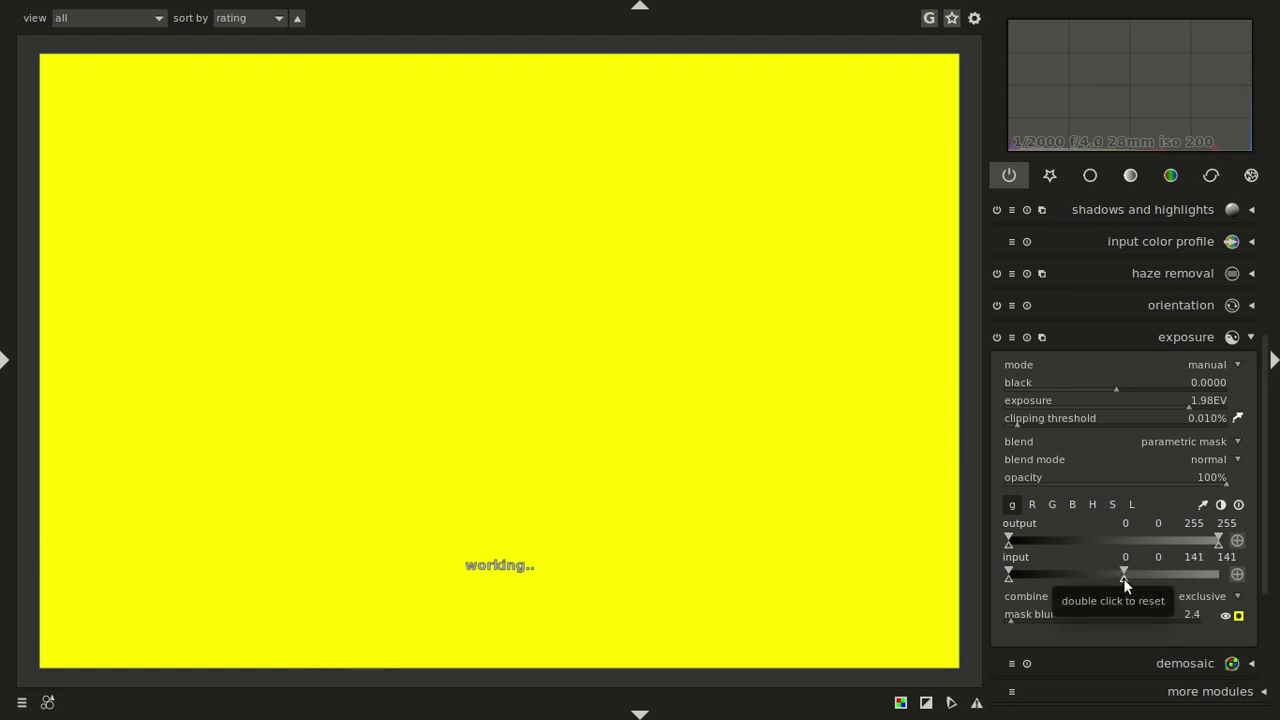
drag(1123, 578, 1118, 576)
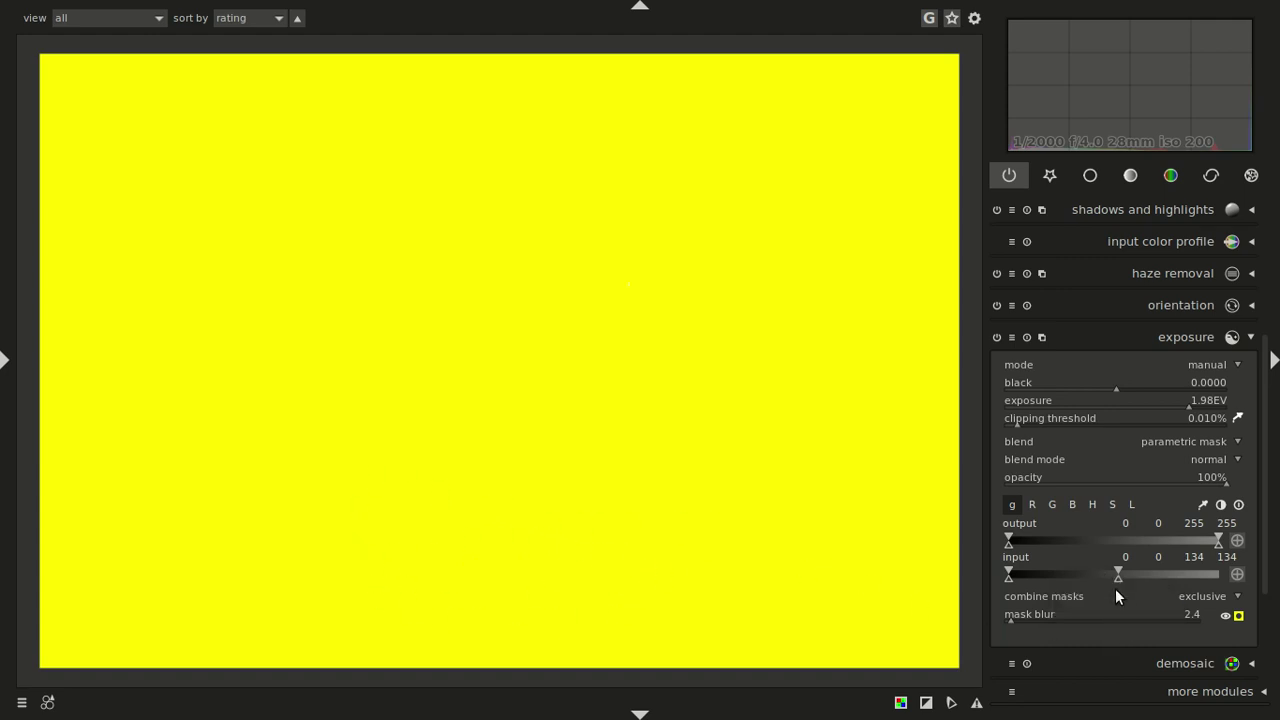
mouse_move(1116, 569)
mouse_down()
mouse_move(967, 579)
mouse_move(944, 663)
mouse_up()
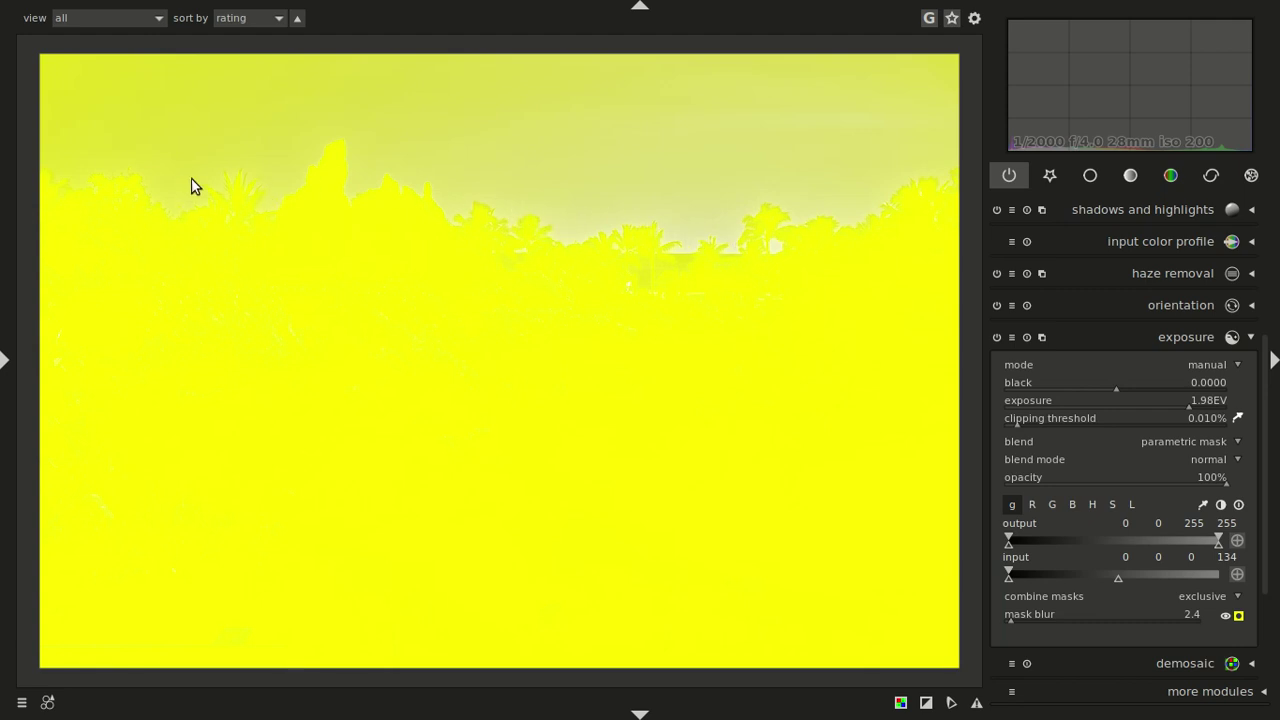
click(1239, 616)
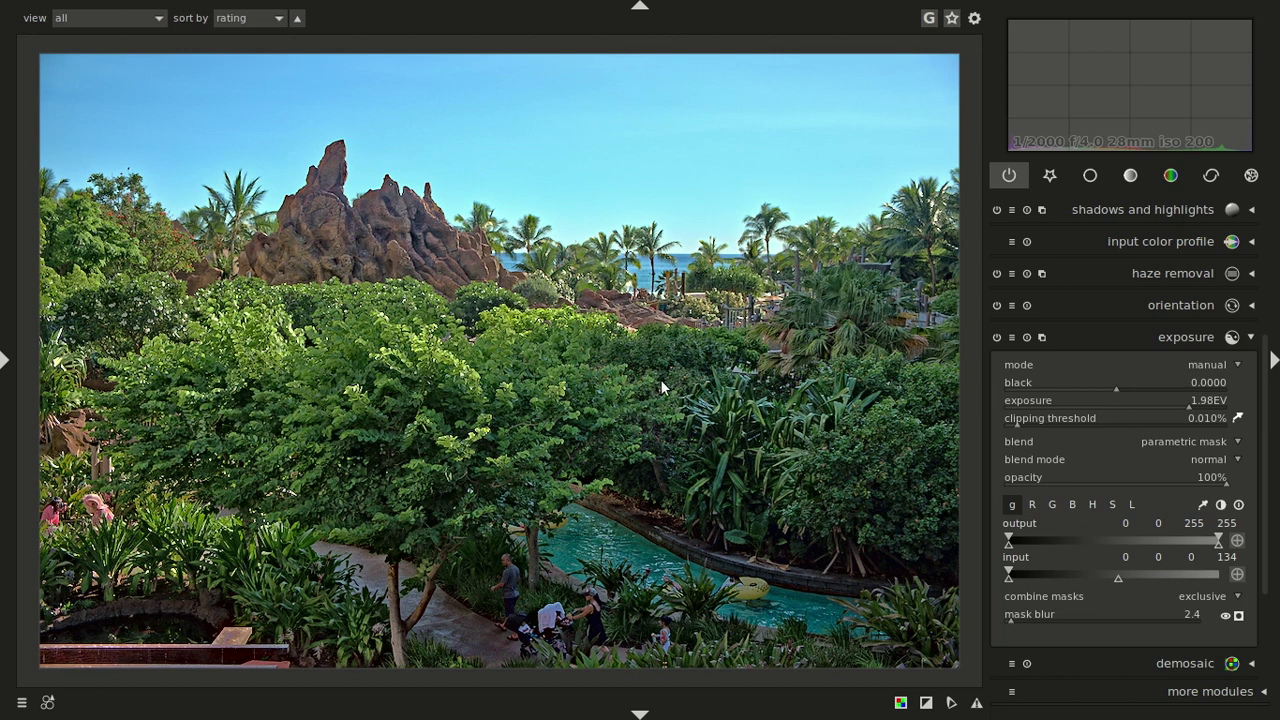
Collapse exposure, expand shadows and highlights, and compare the photo with that module switched off and on.
click(1184, 333)
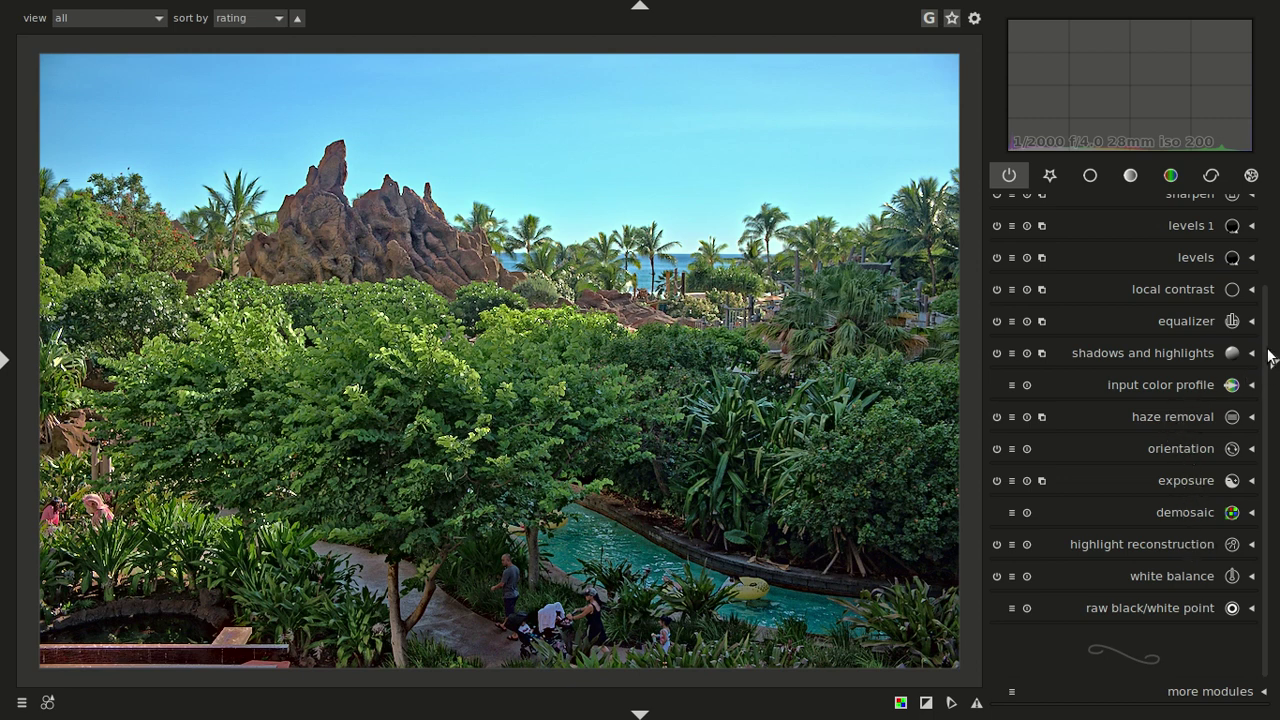
scroll(1268, 356, up, 3)
scroll(1266, 360, down, 3)
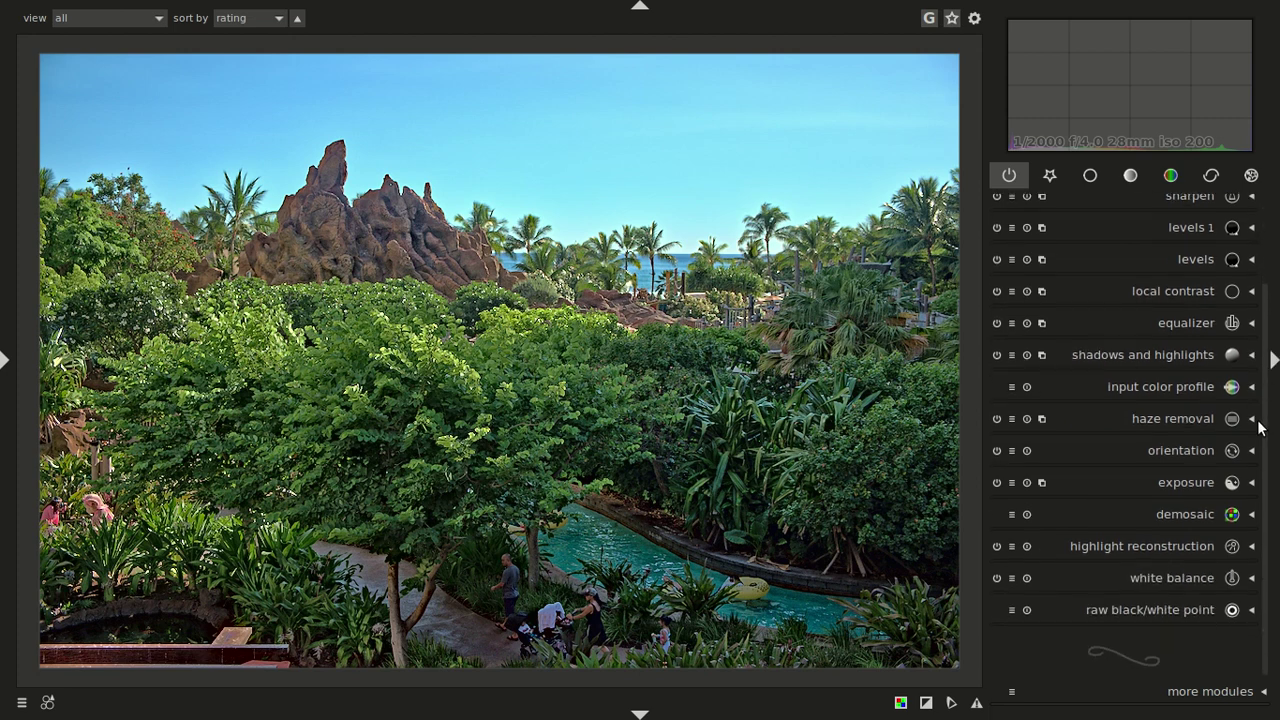
click(1180, 356)
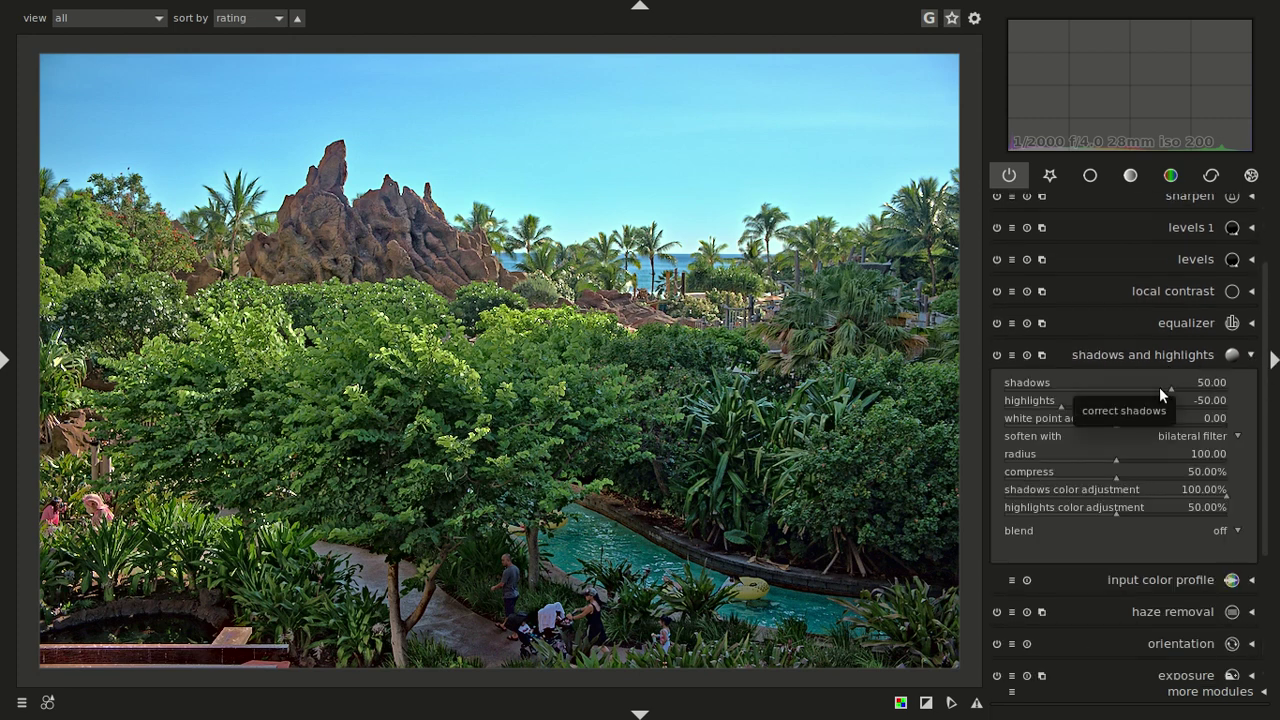
click(994, 356)
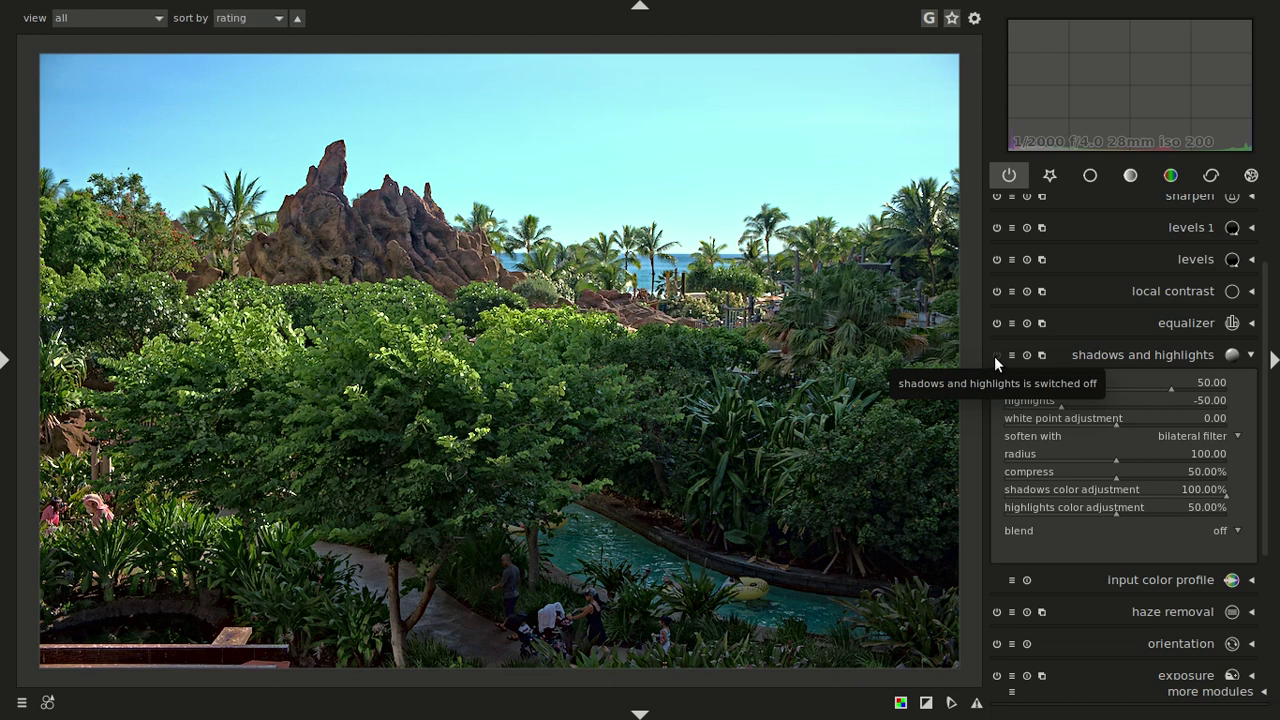
click(994, 356)
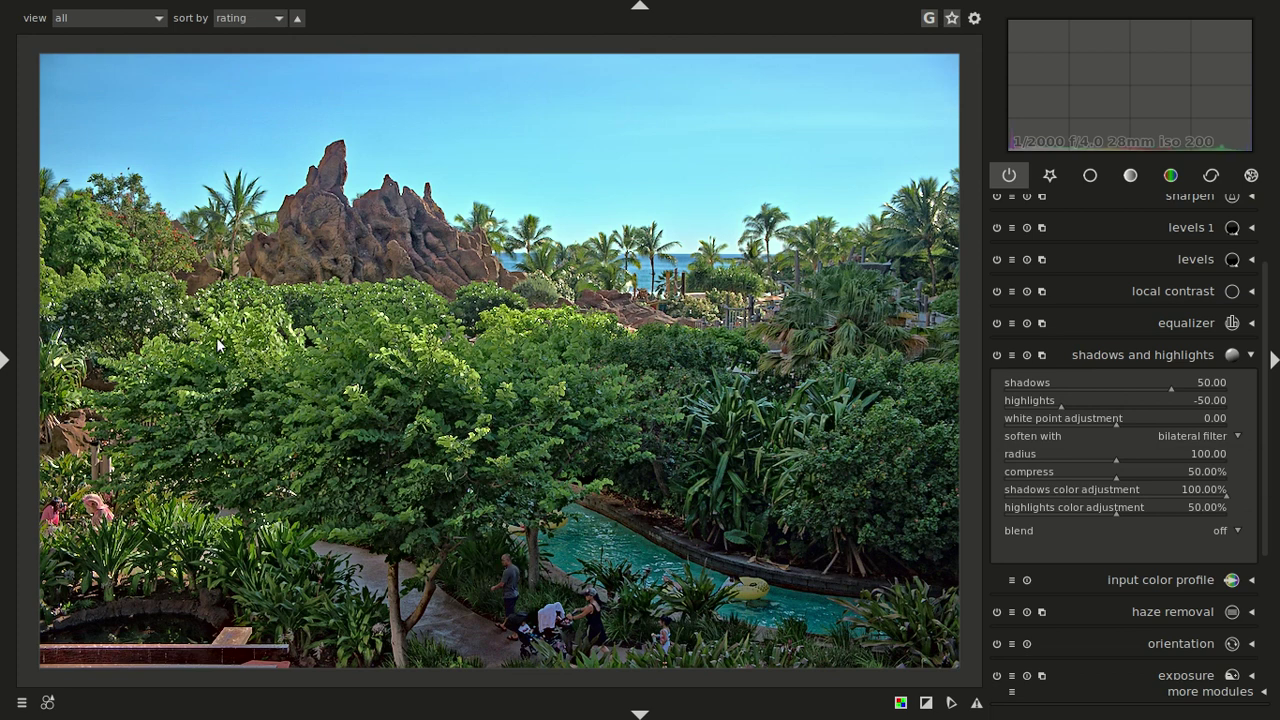
Try gaussian softening in shadows and highlights, and return the soften method to bilateral filter.
click(1214, 427)
click(1219, 423)
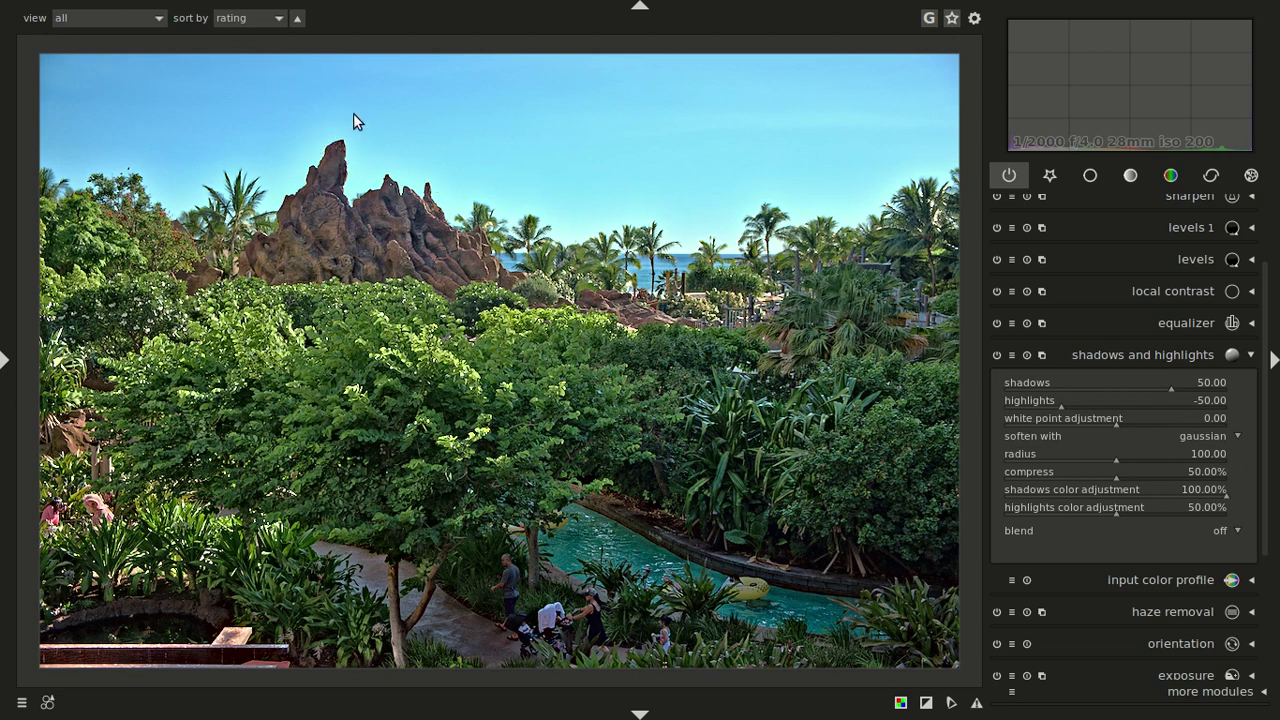
click(1219, 435)
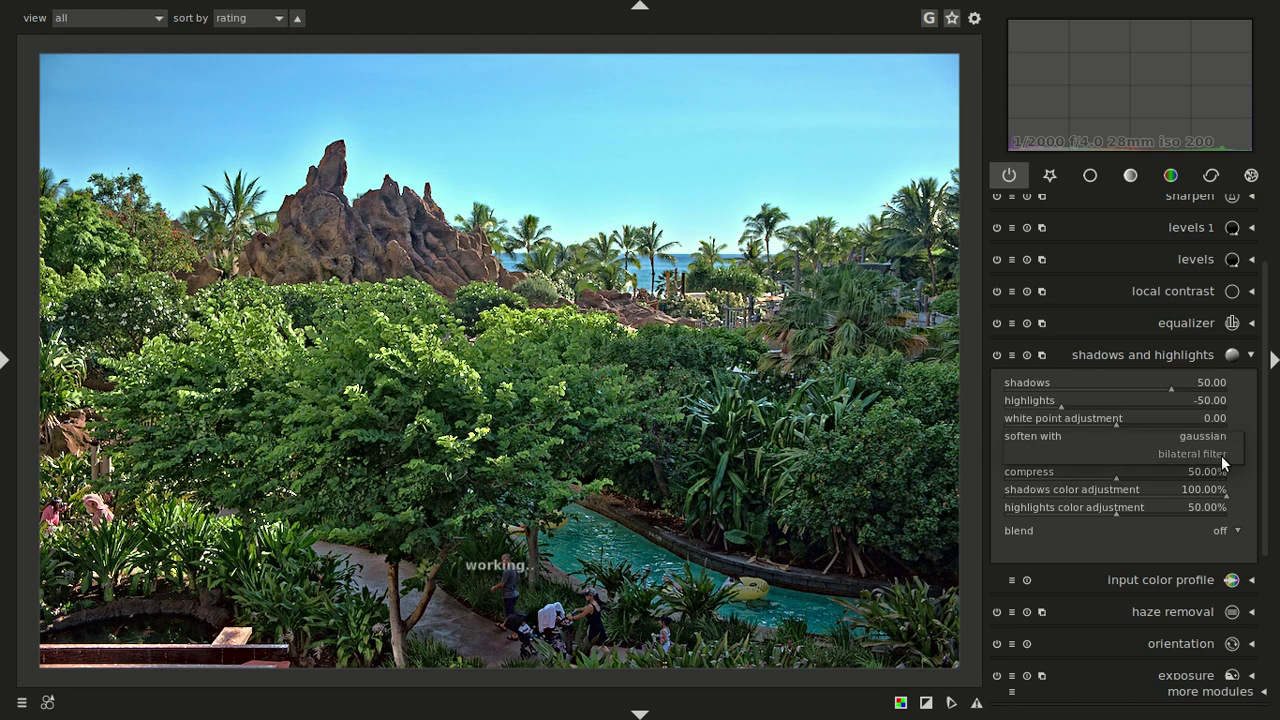
click(1221, 455)
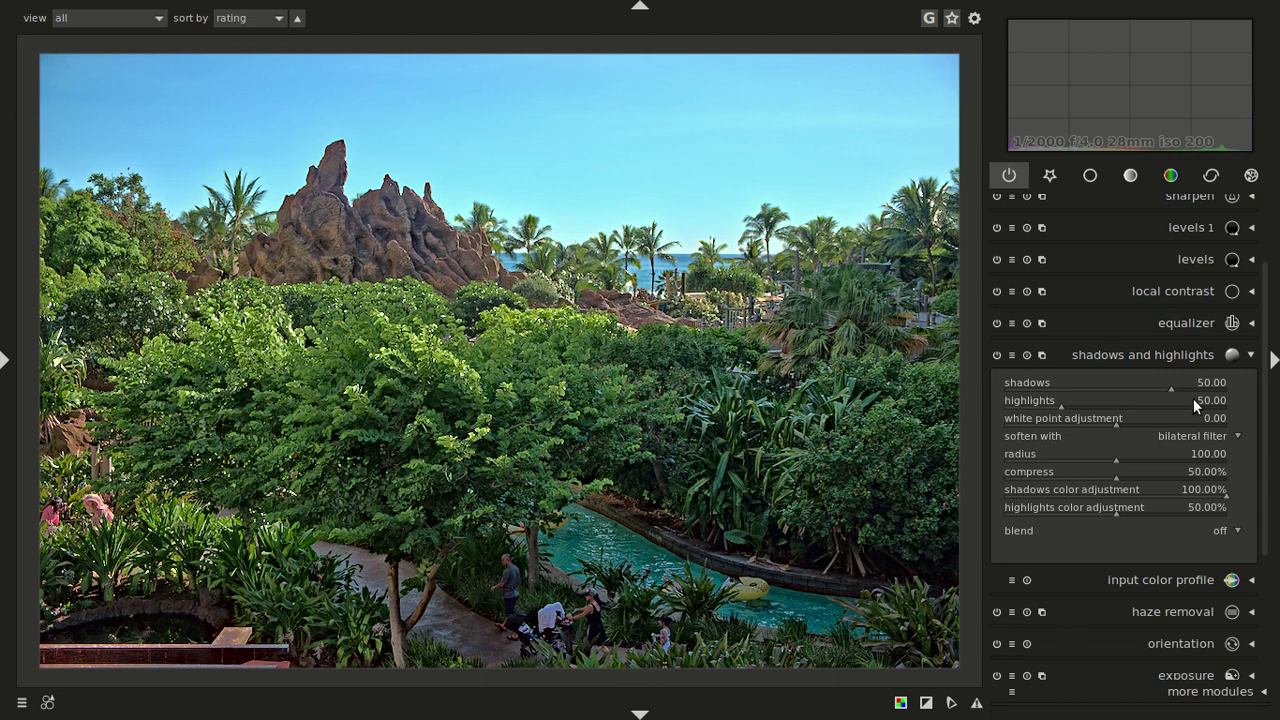
Collapse shadows and highlights, expand the equalizer, and compare the photo with the equalizer switched off and on.
click(1179, 355)
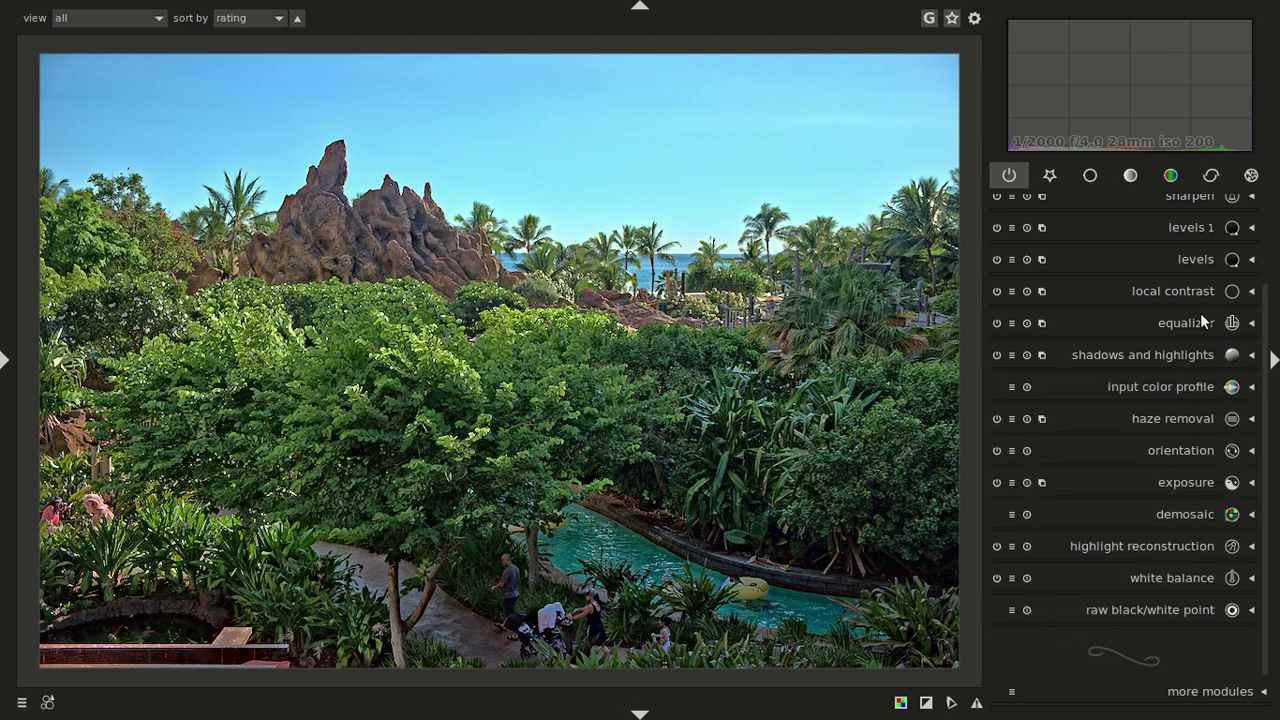
click(1196, 320)
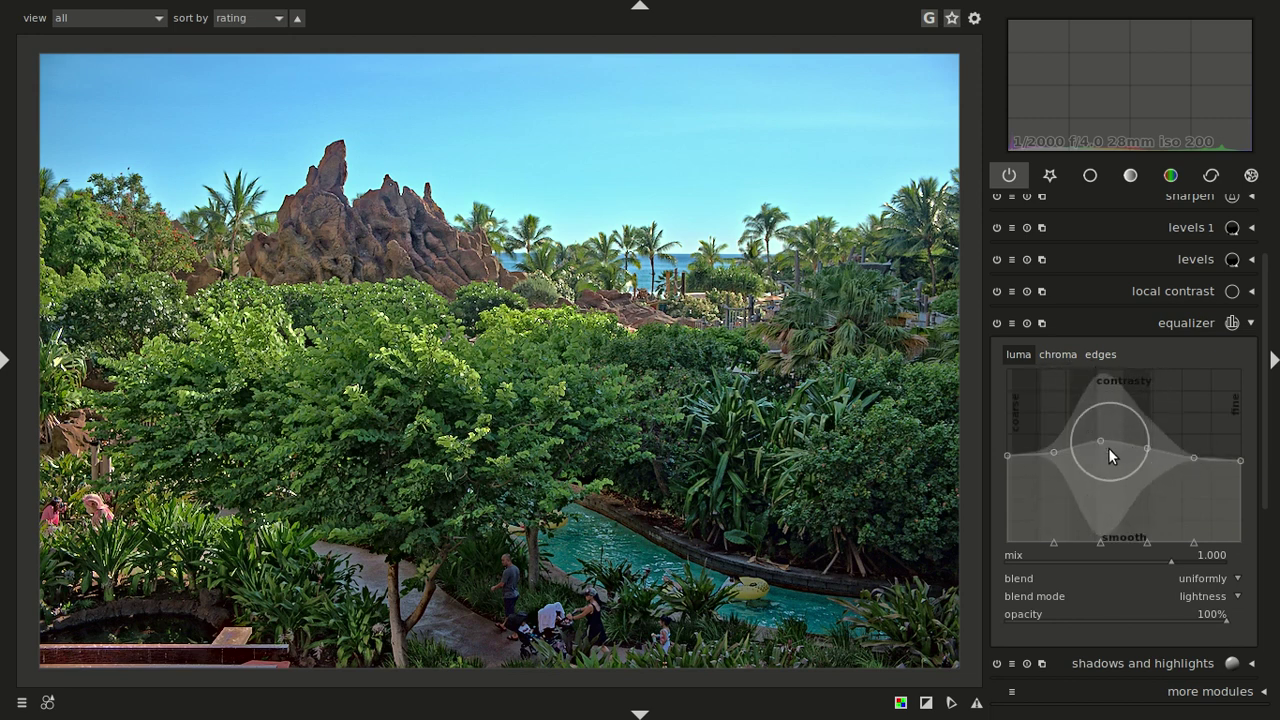
click(995, 323)
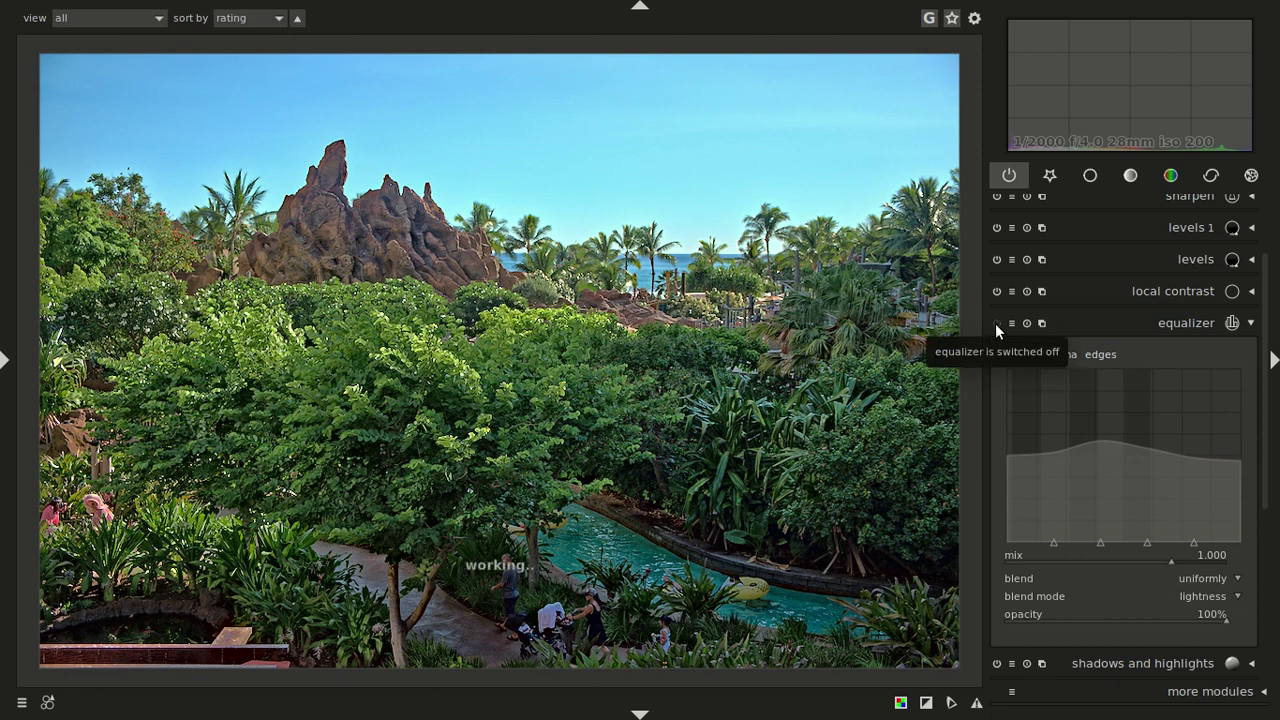
click(995, 323)
click(1180, 321)
Expand local contrast, compare the photo with the module switched off and on, and collapse it.
click(1178, 291)
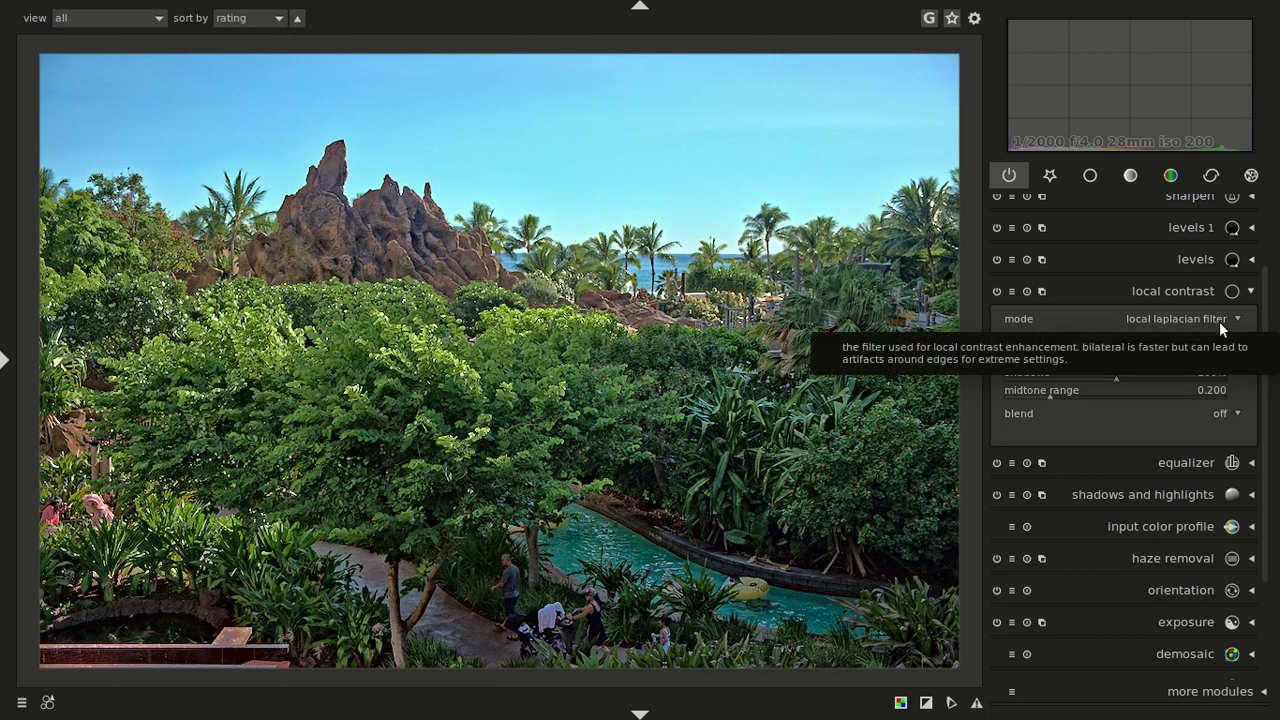
click(996, 296)
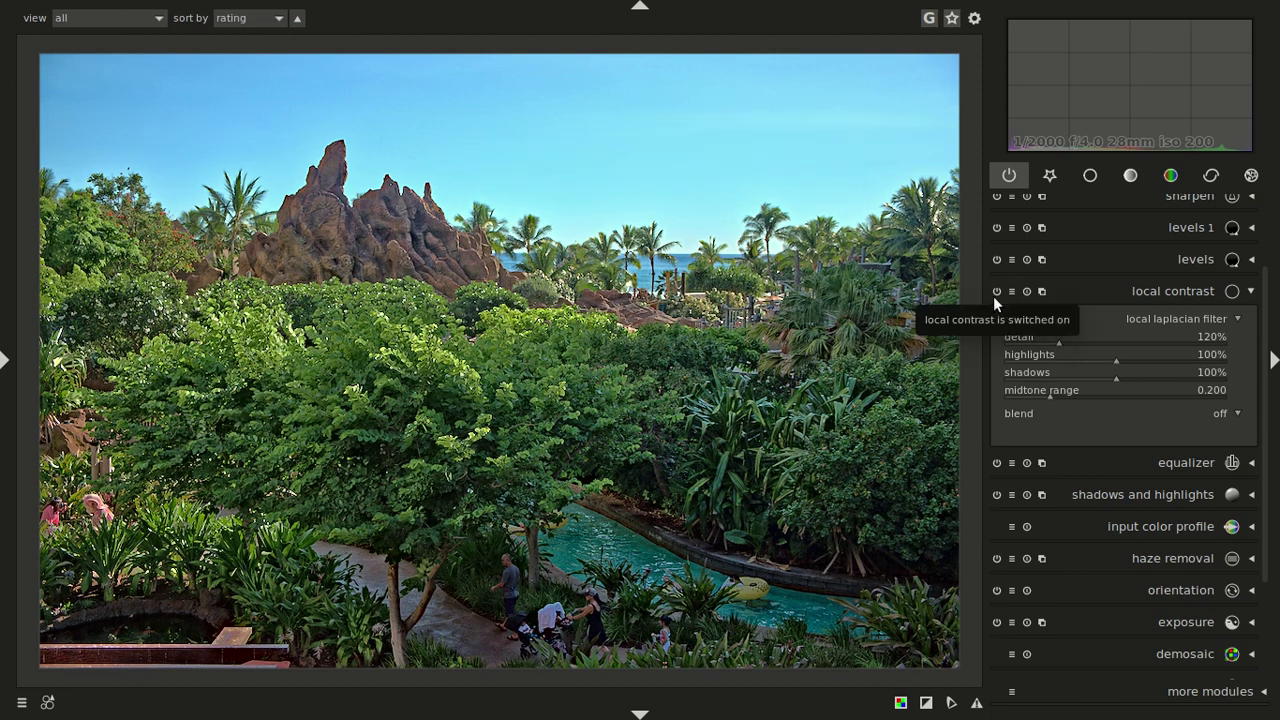
click(1159, 291)
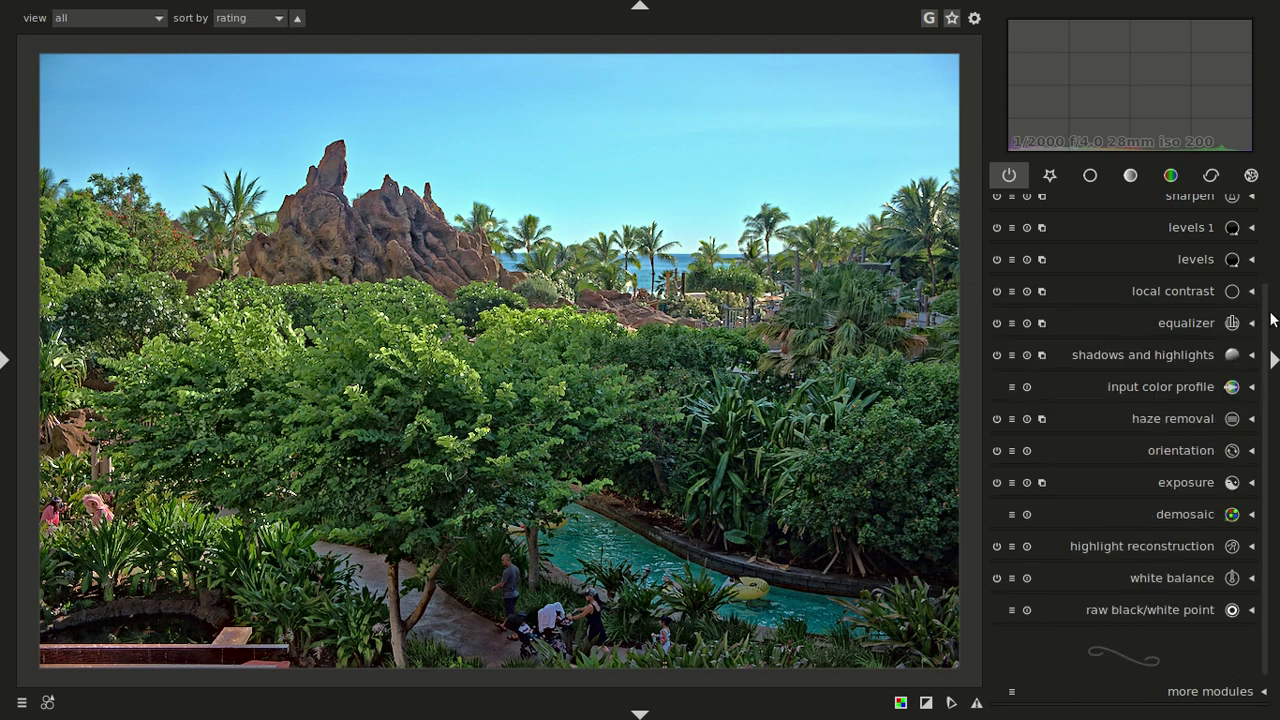
Expand the original levels module and view its list of stored presets without applying one.
scroll(1268, 320, up, 2)
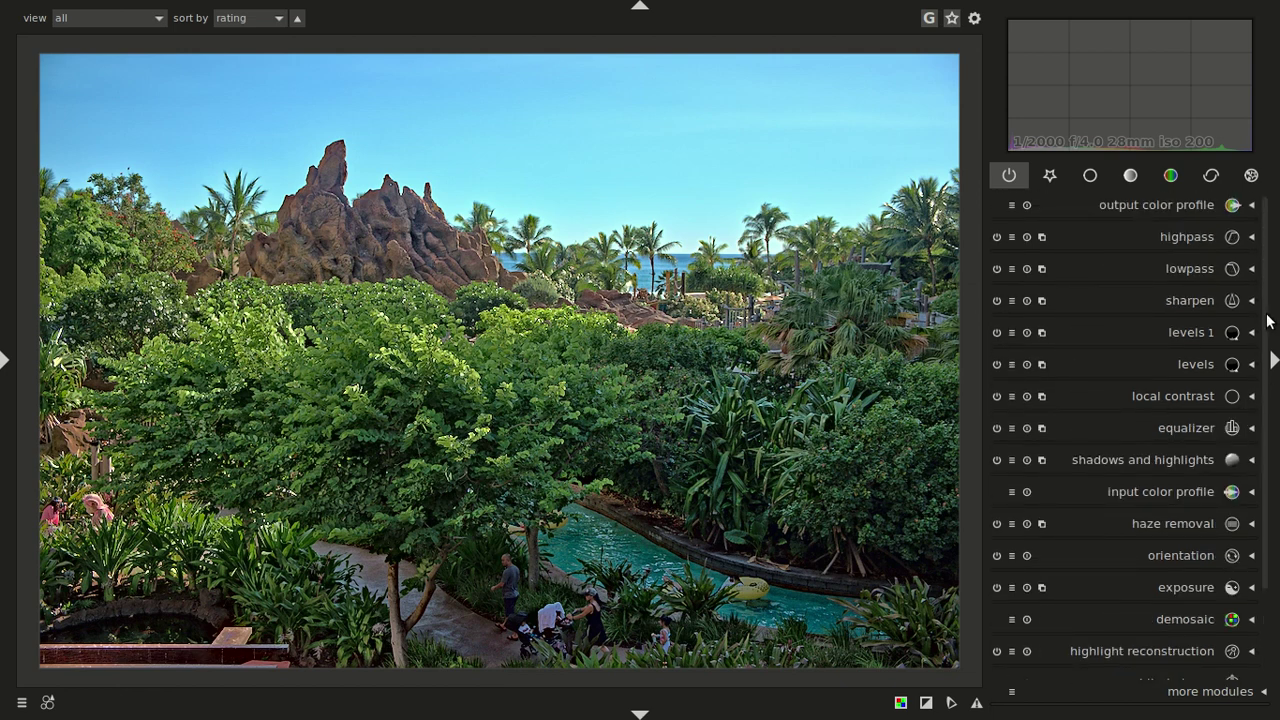
click(1181, 366)
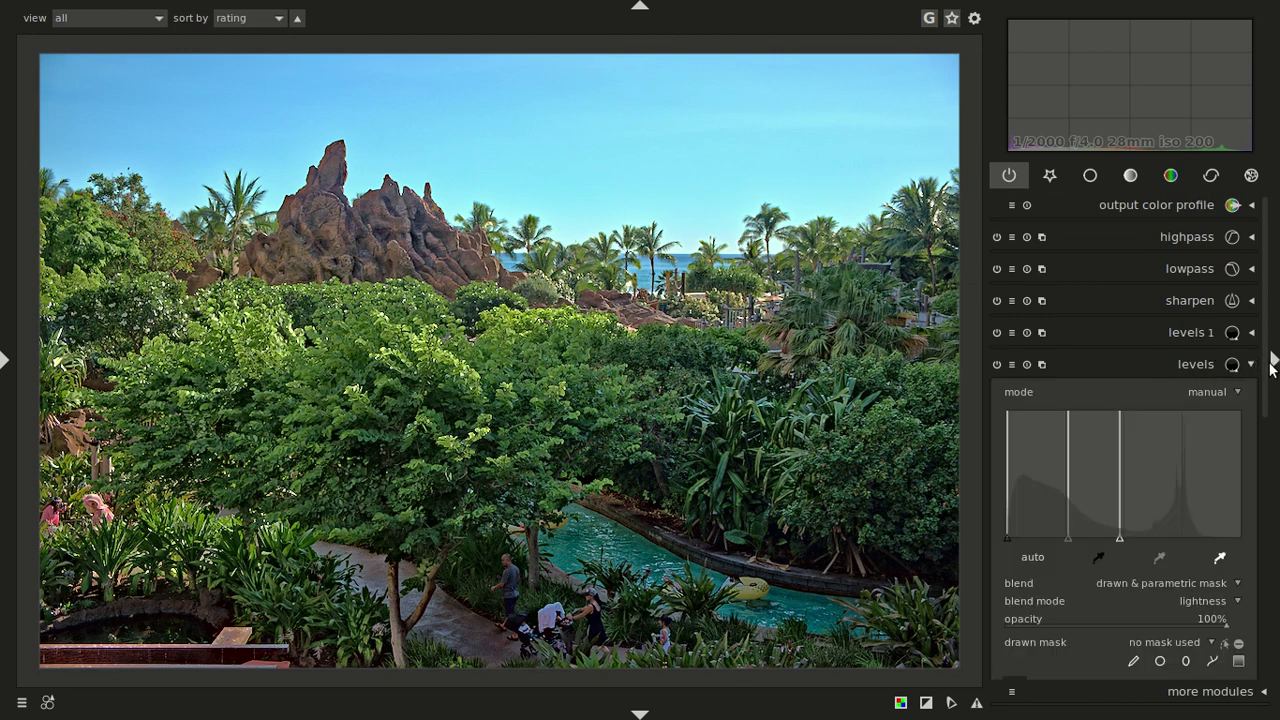
scroll(1266, 378, down, 2)
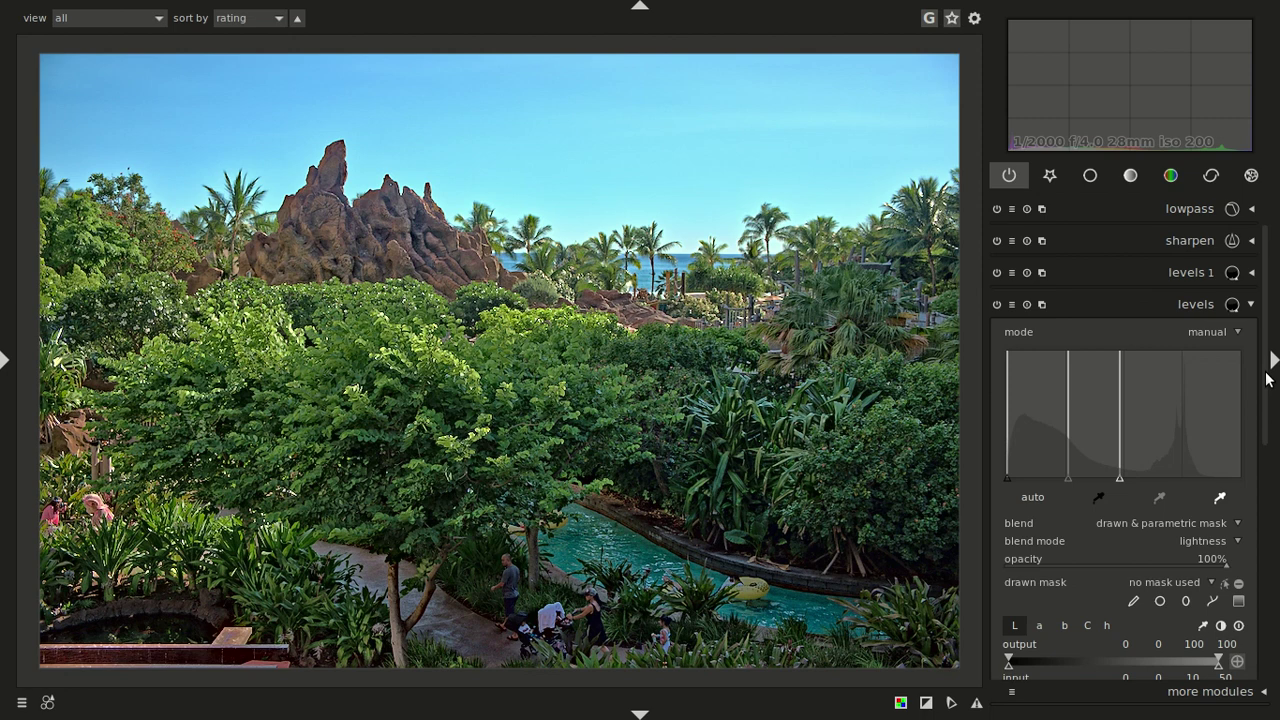
click(1011, 306)
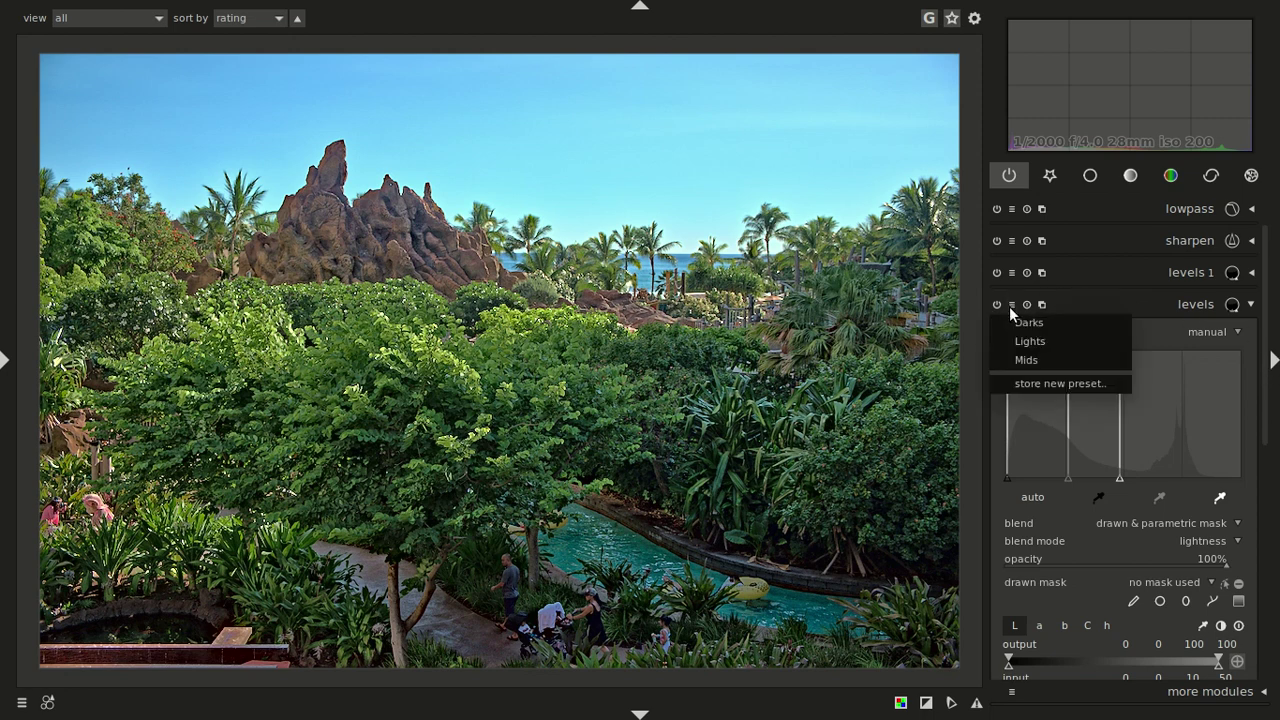
click(1180, 305)
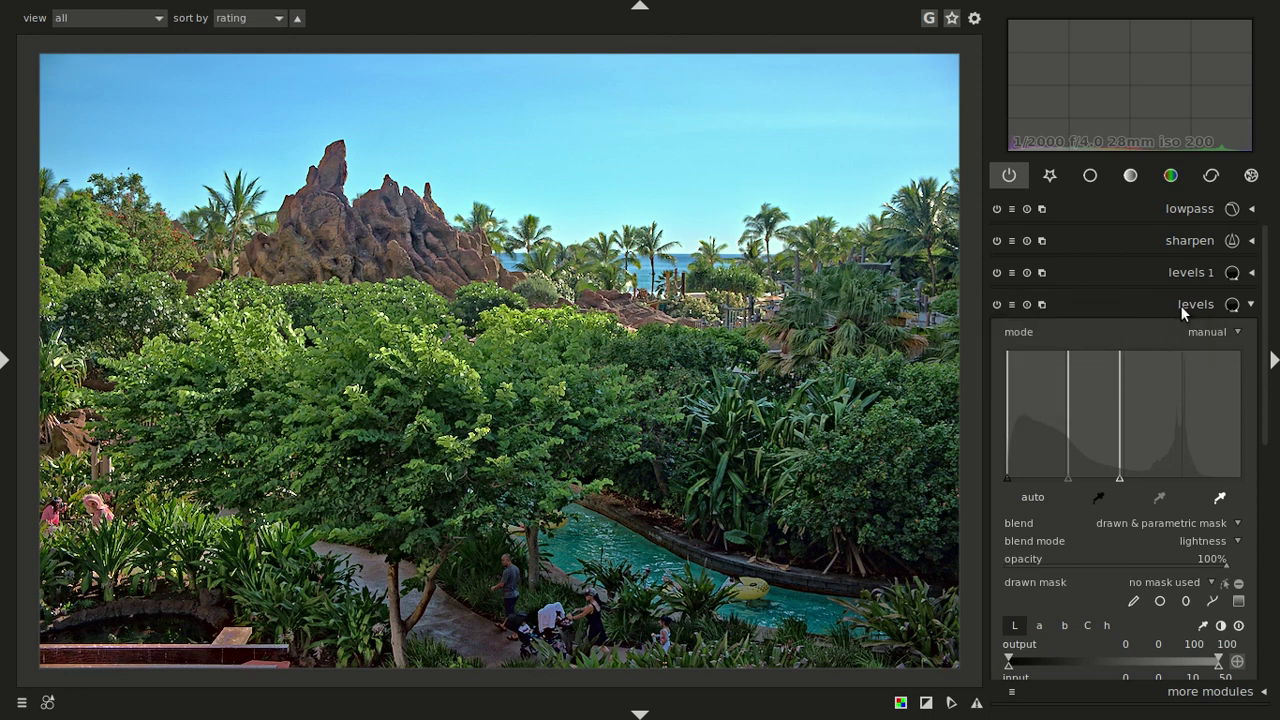
Set the levels mask's L input range to 0, 0, 13 and 50, and check its mask overlay on the photo.
scroll(1267, 356, down, 3)
scroll(1268, 356, down, 2)
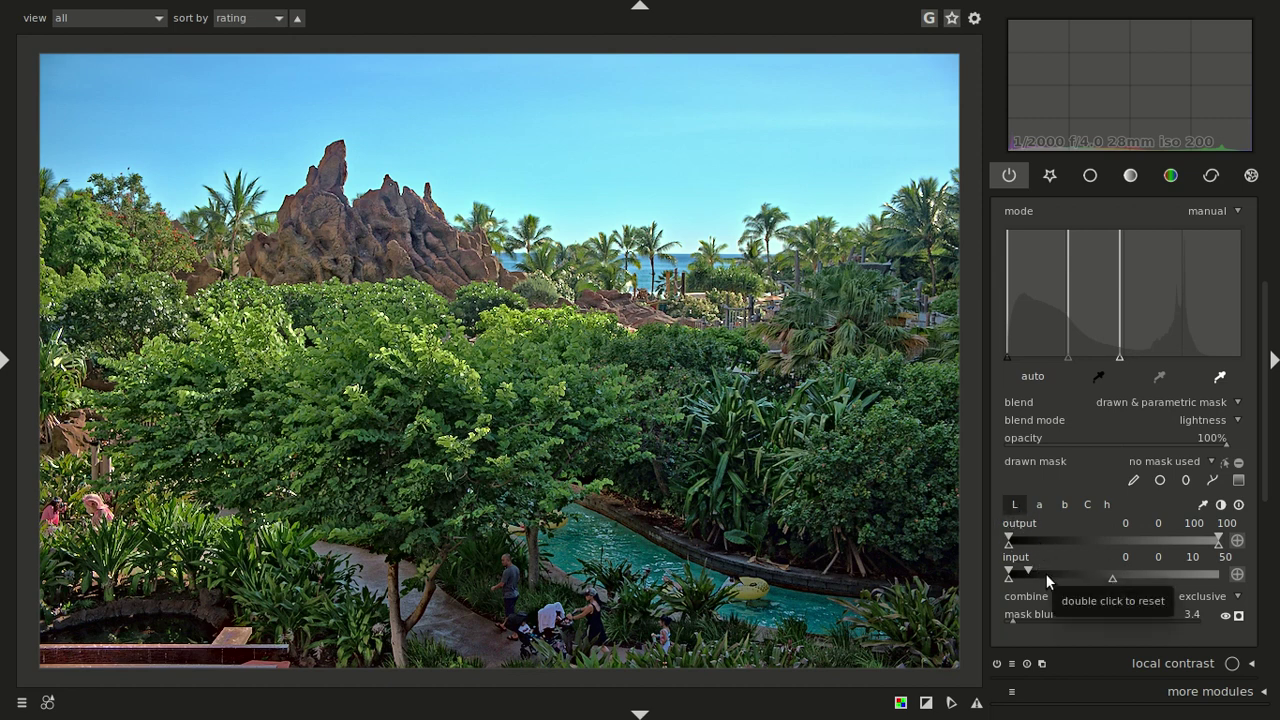
drag(1006, 577, 999, 597)
drag(1010, 570, 1032, 573)
click(1239, 616)
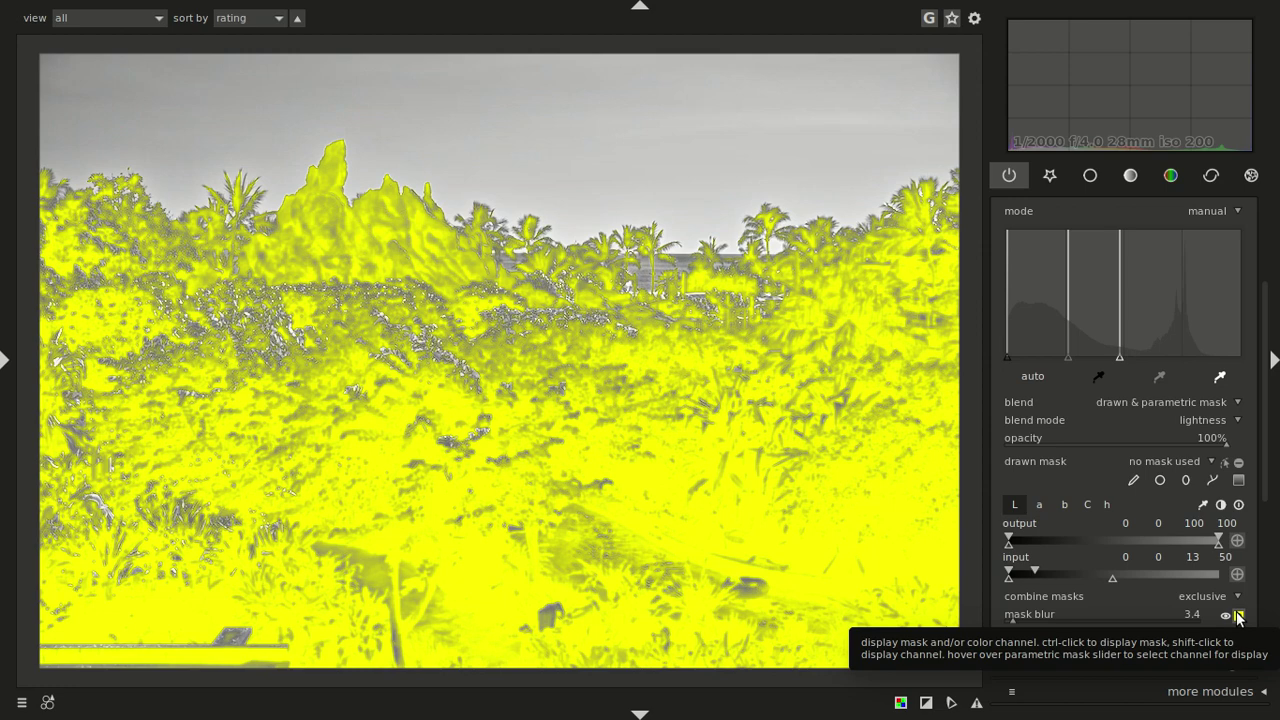
click(1239, 616)
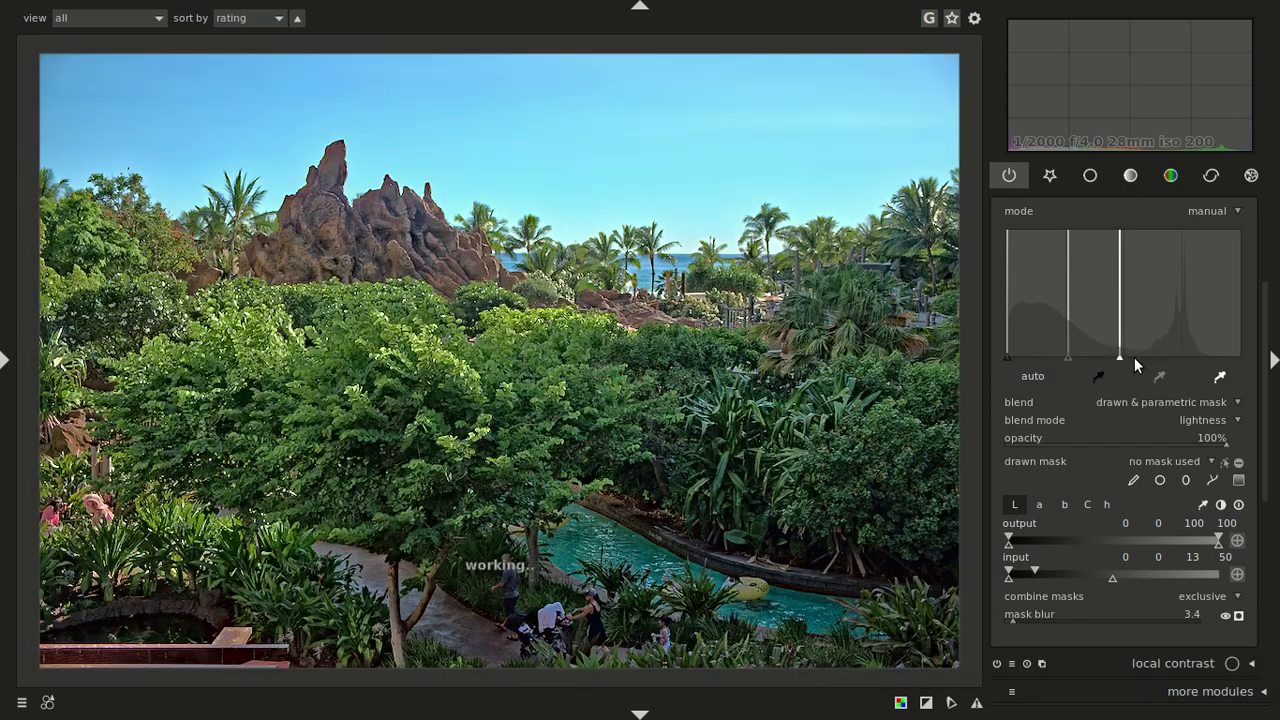
Reset the levels handles, lower the white point to just below mid-histogram, and fine-tune the gray point to slightly above the first quarter line.
double_click(1134, 357)
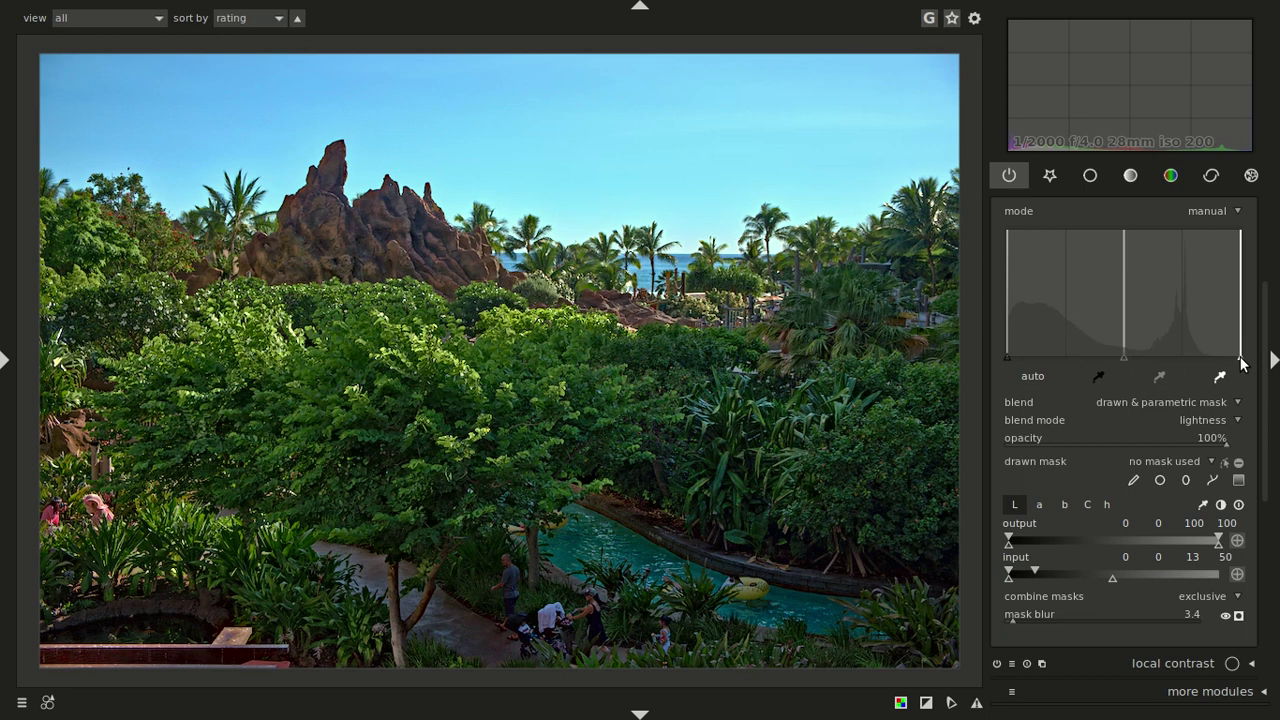
drag(1240, 357, 1119, 360)
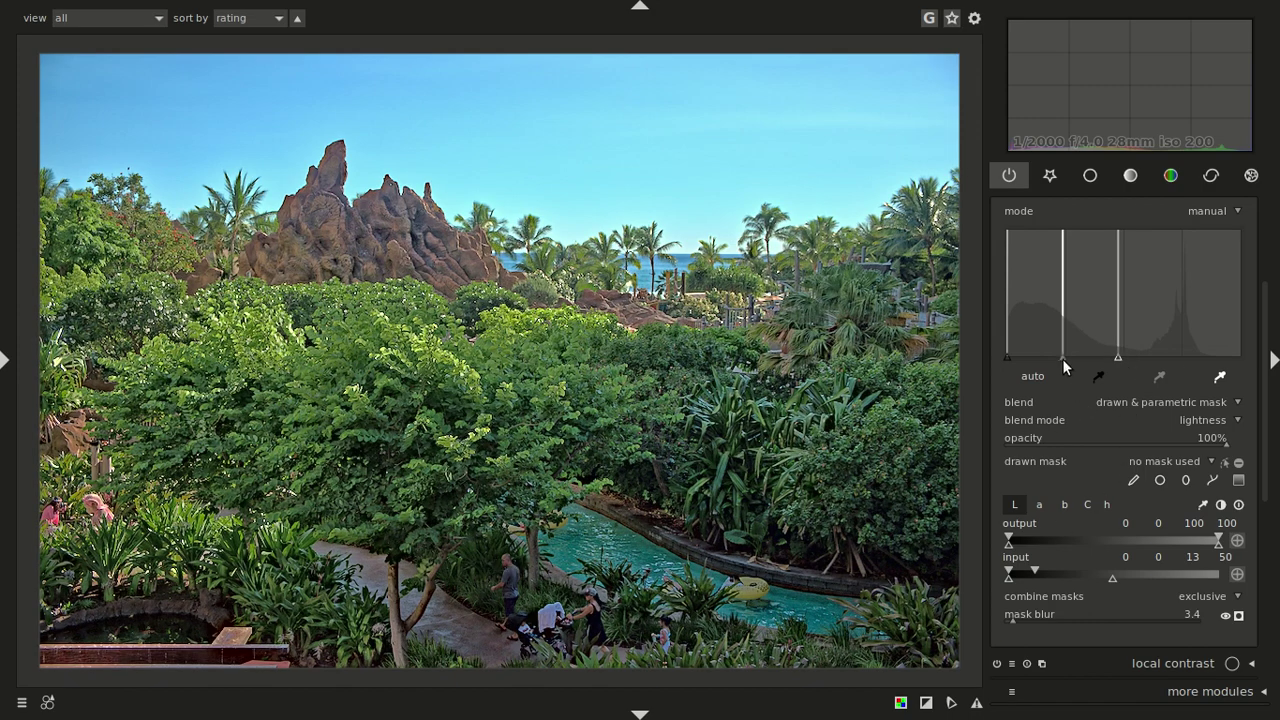
scroll(1062, 358, up, 2)
scroll(1064, 358, up, 2)
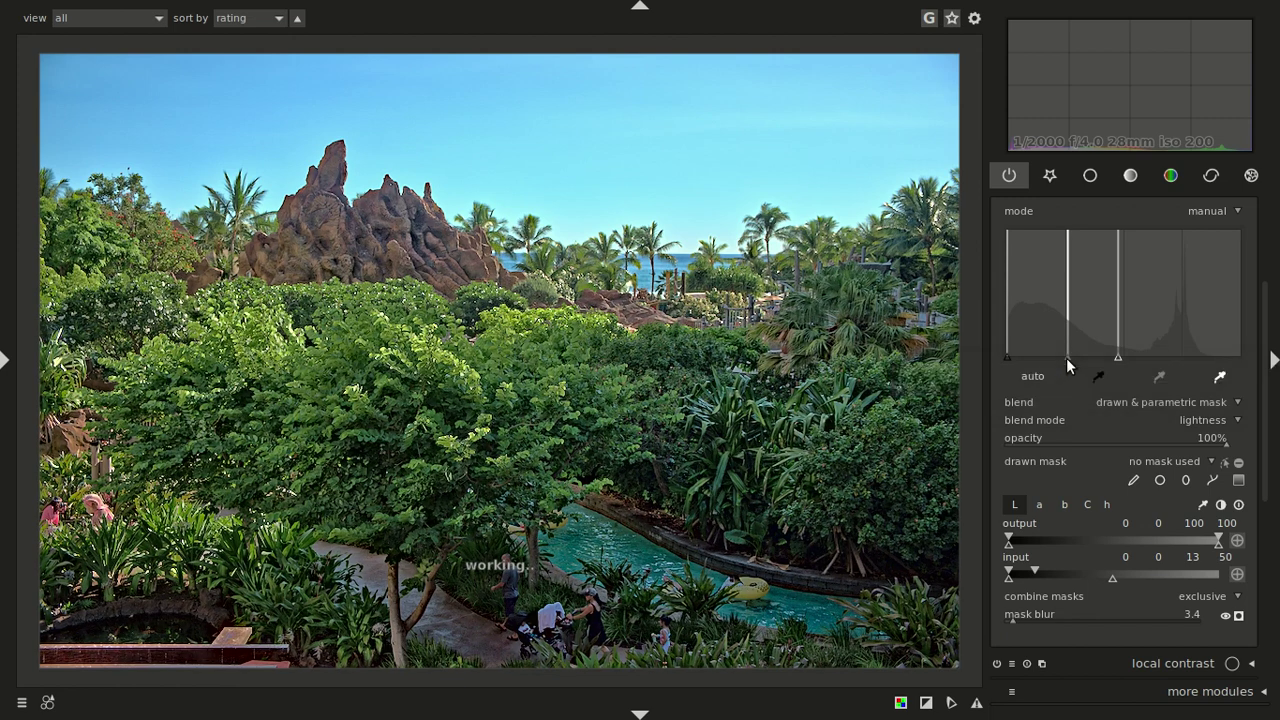
scroll(1066, 358, up, 1)
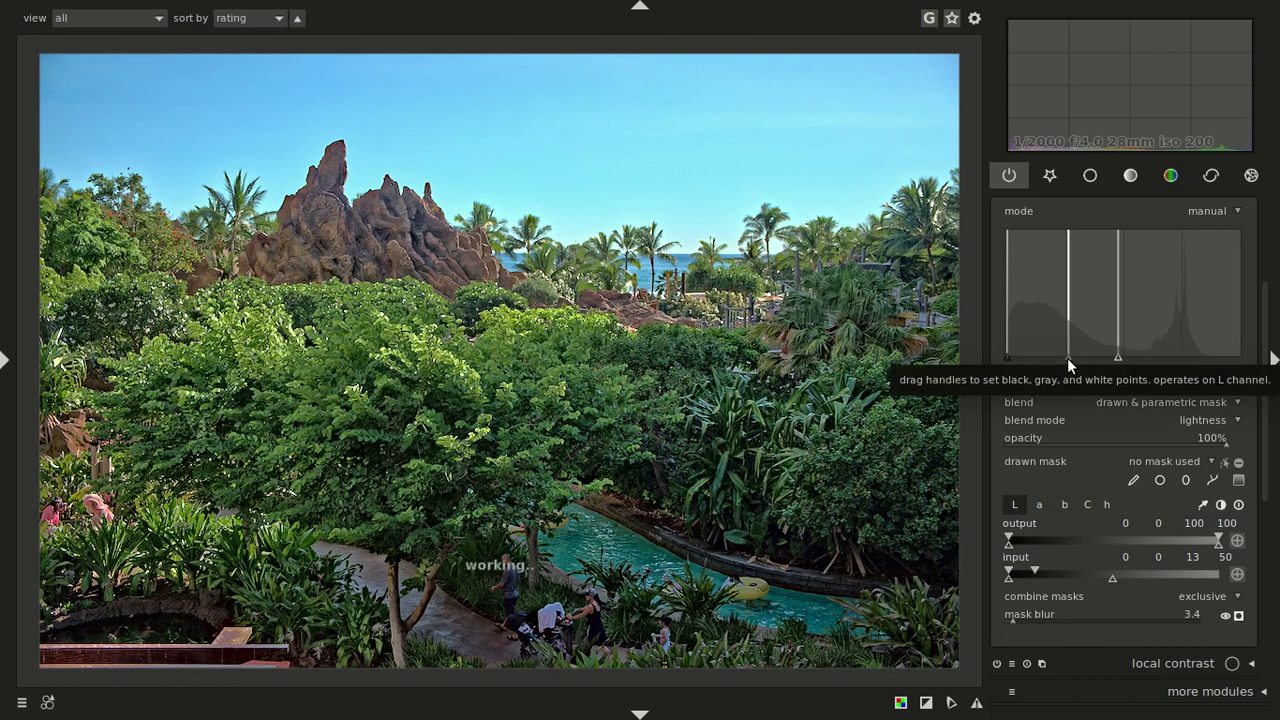
scroll(1067, 358, up, 1)
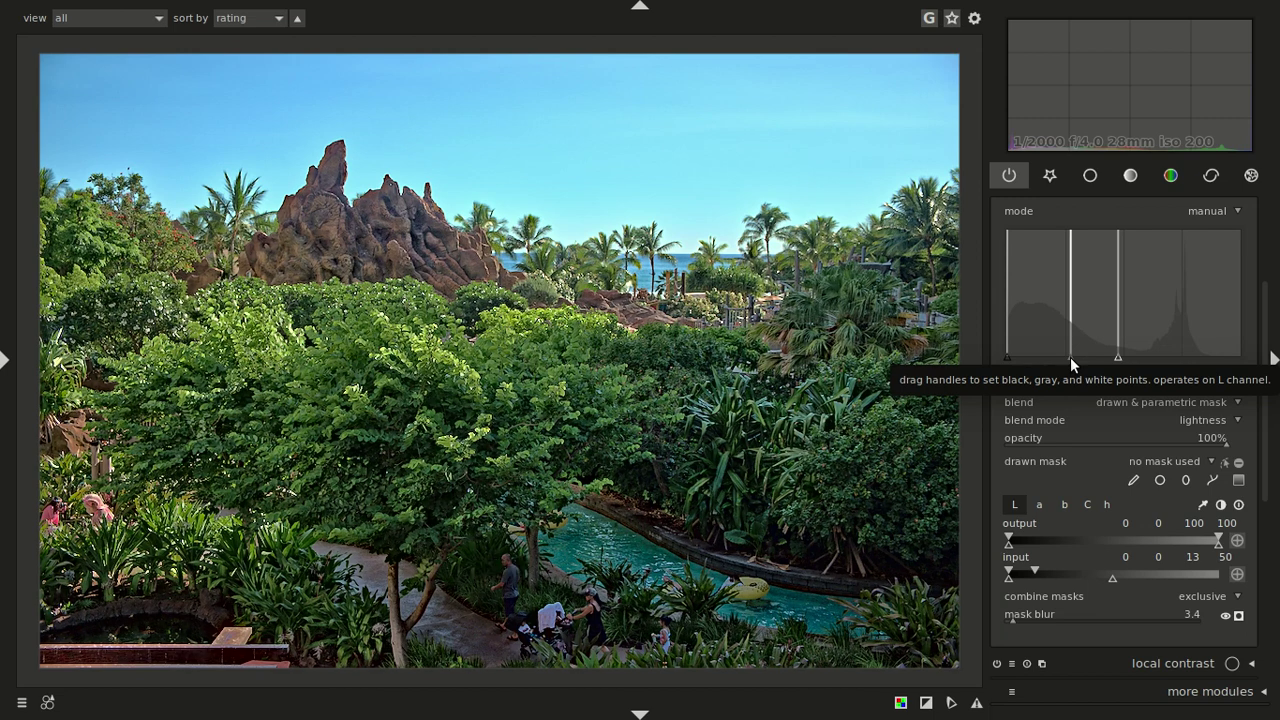
scroll(1070, 357, up, 1)
scroll(1070, 357, up, 2)
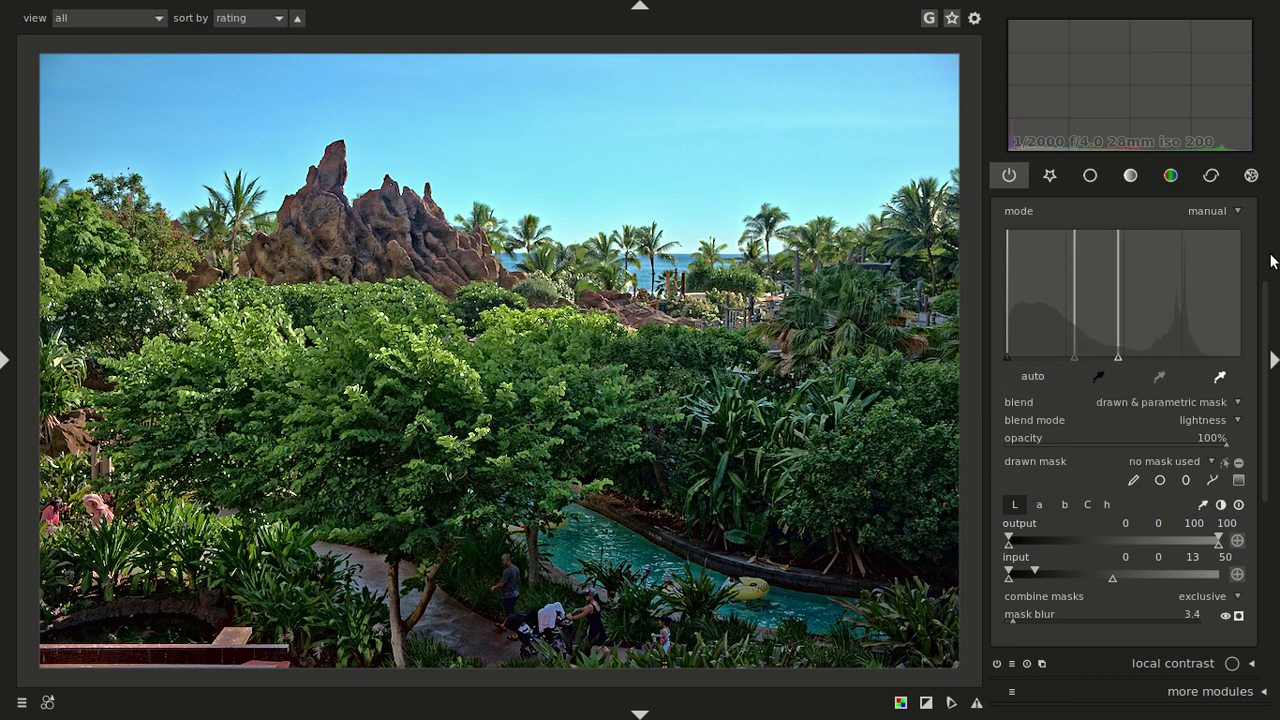
Expand levels 1, inspect its parametric mask as an overlay on the photo, and hide the overlay again.
scroll(1273, 296, up, 4)
click(1189, 330)
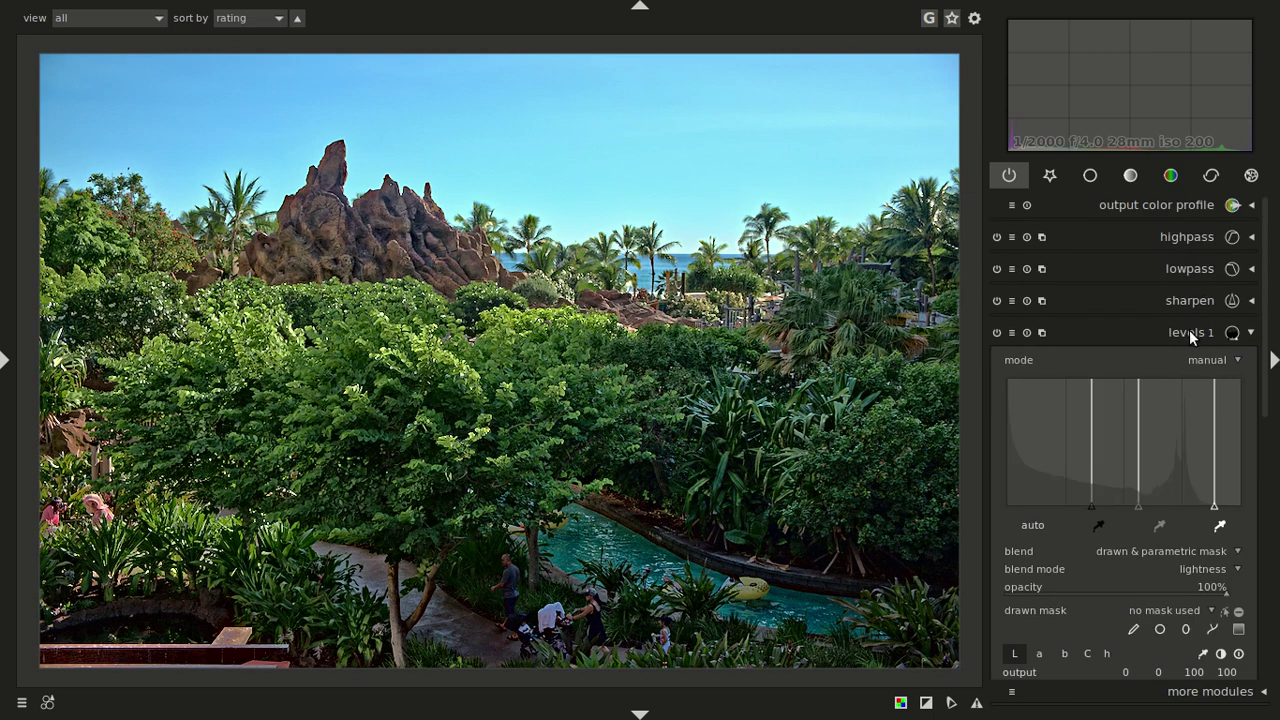
scroll(1268, 346, down, 2)
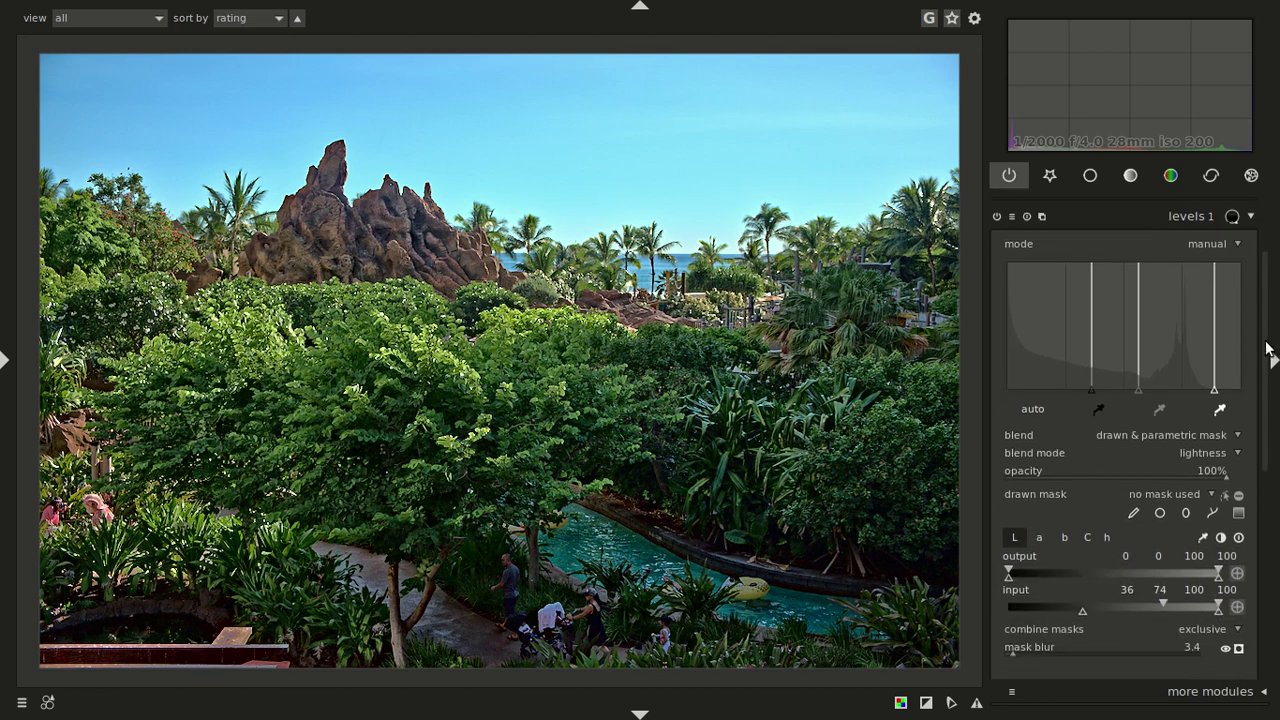
click(1238, 648)
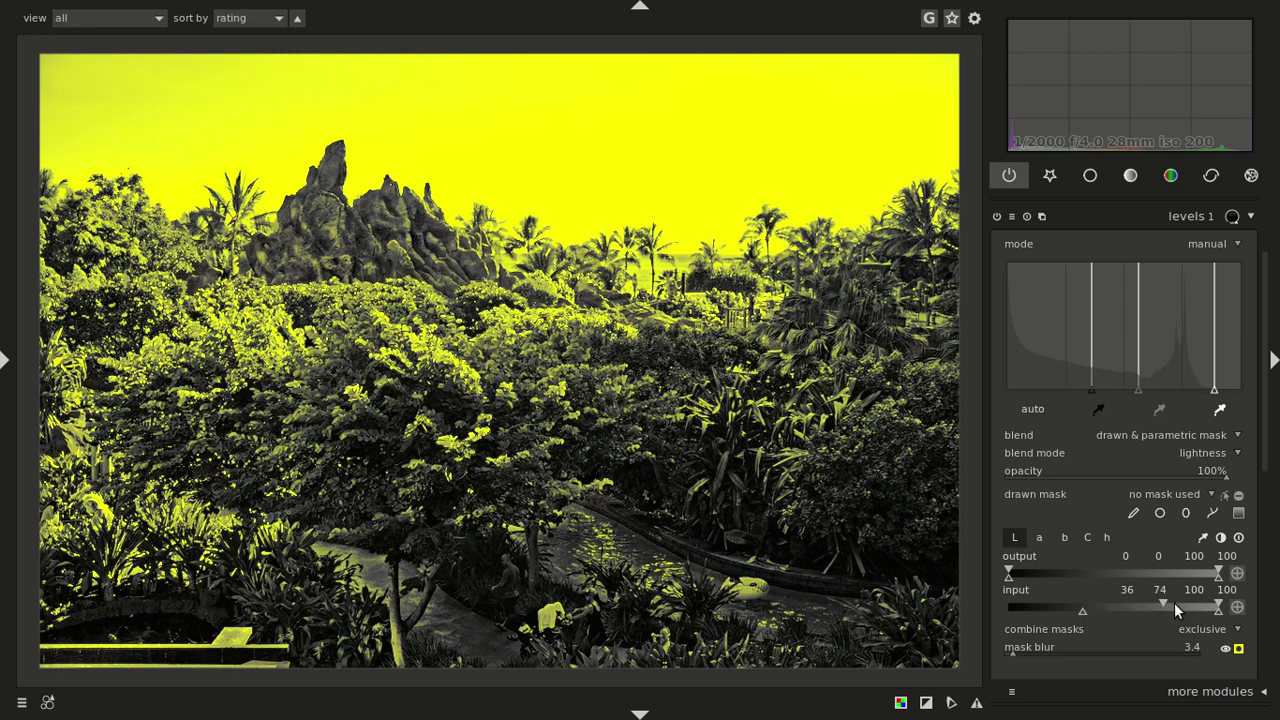
click(1238, 648)
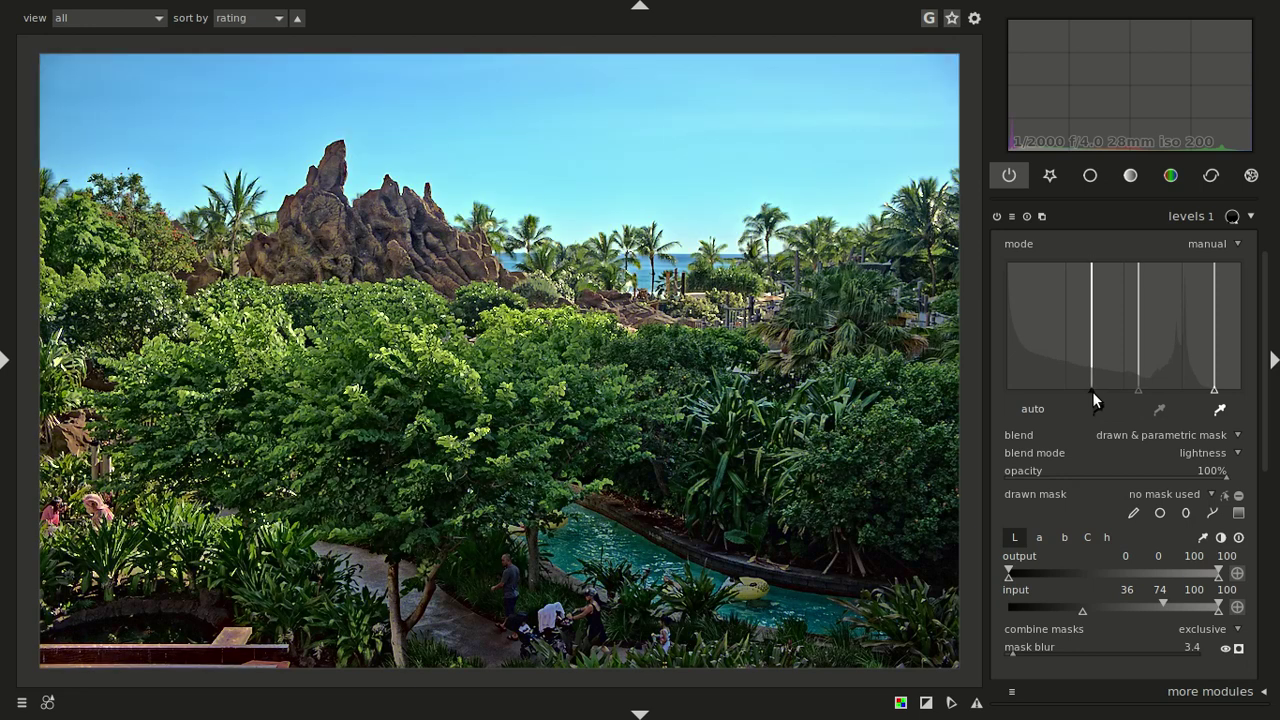
Reset the levels 1 handles, raise black just past the first quarter line, lower white slightly, set gray near mid-histogram, and collapse the module.
mouse_move(1093, 393)
mouse_down()
mouse_move(999, 381)
mouse_move(1090, 382)
mouse_up()
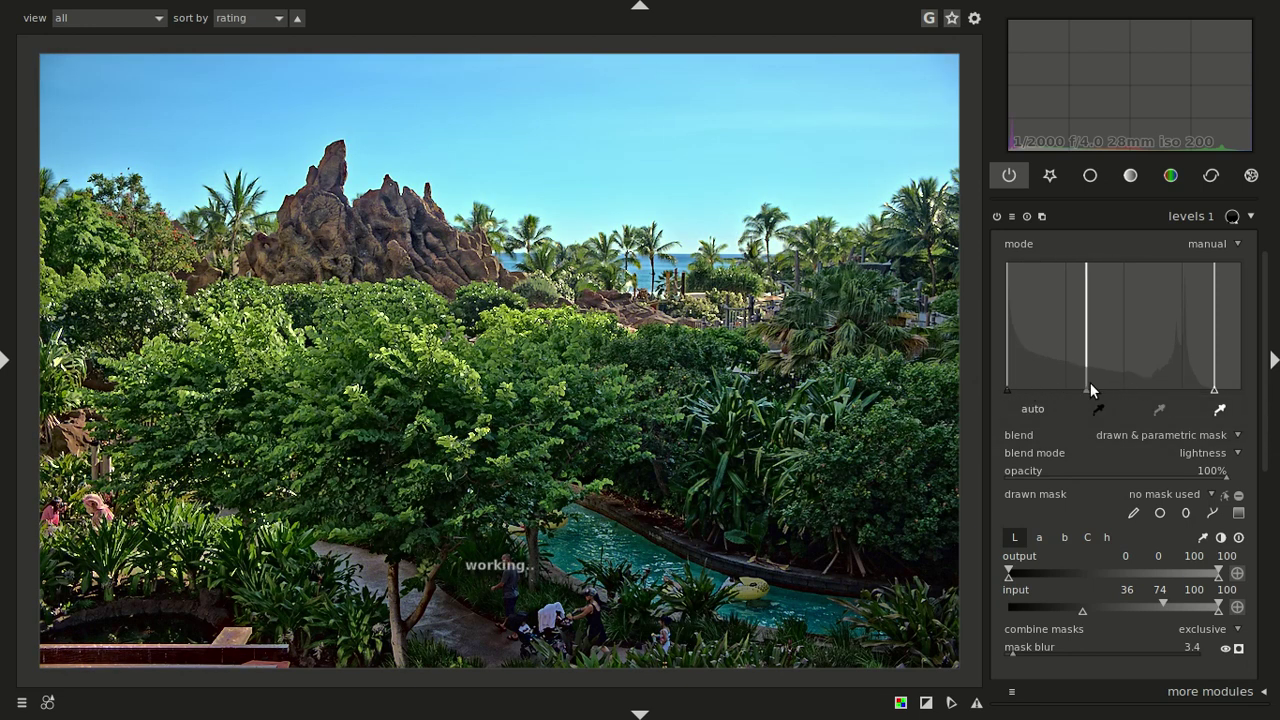
double_click(1090, 382)
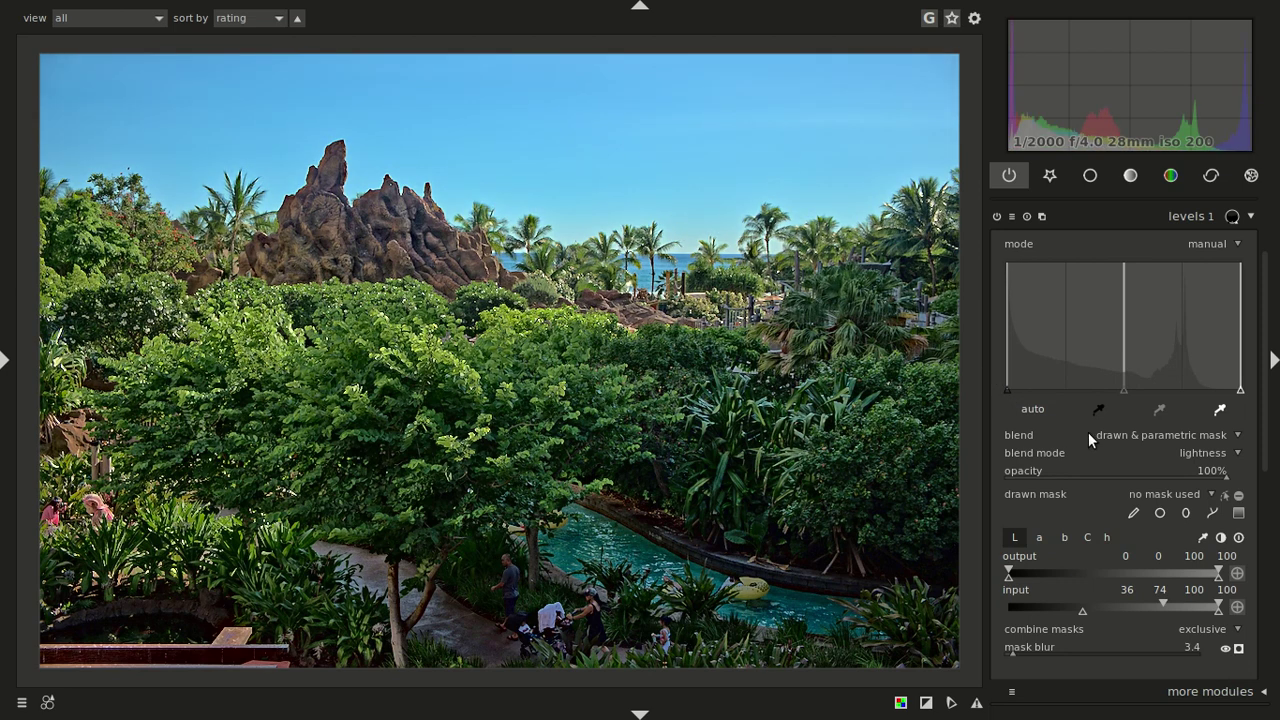
drag(1008, 389, 1074, 393)
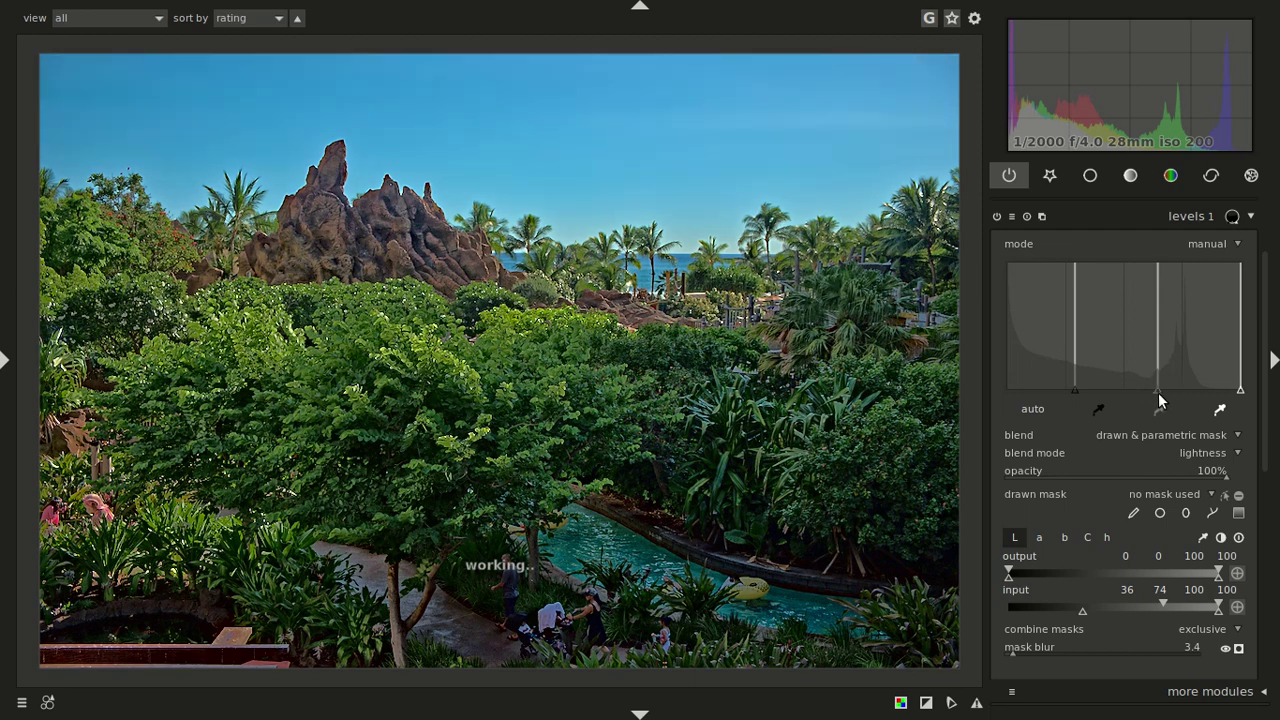
drag(1240, 391, 1212, 392)
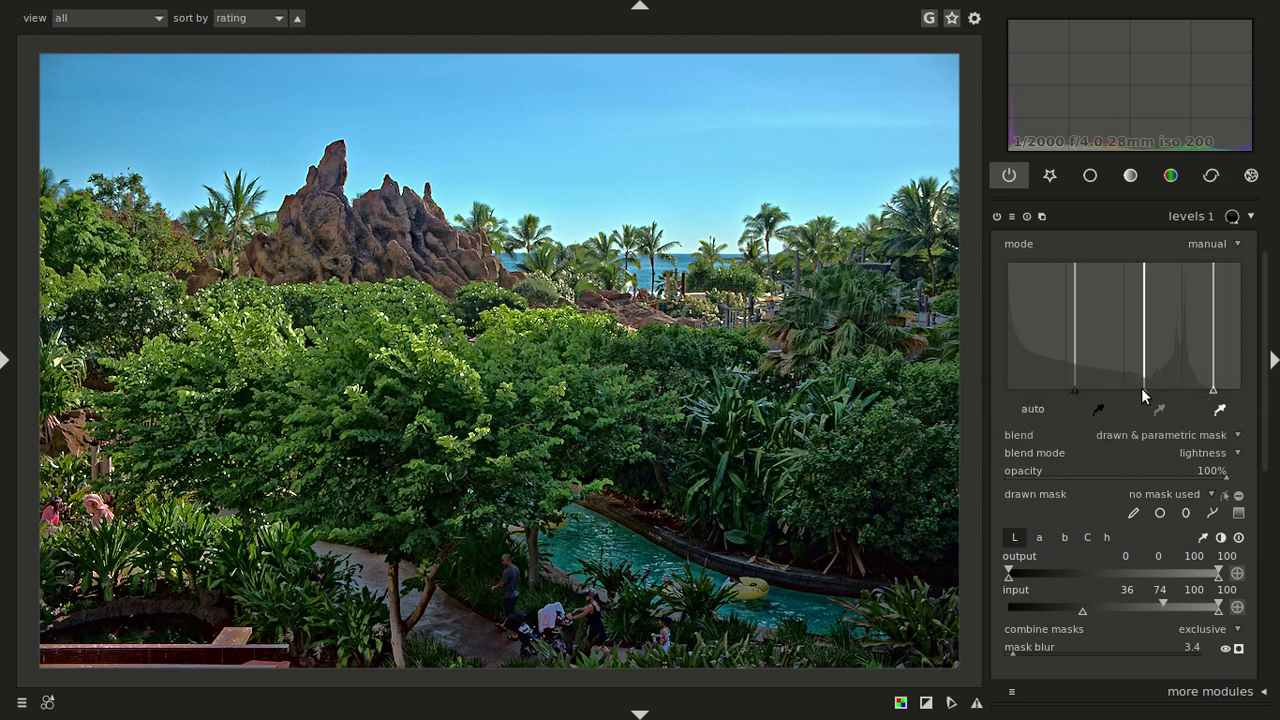
drag(1141, 388, 1130, 389)
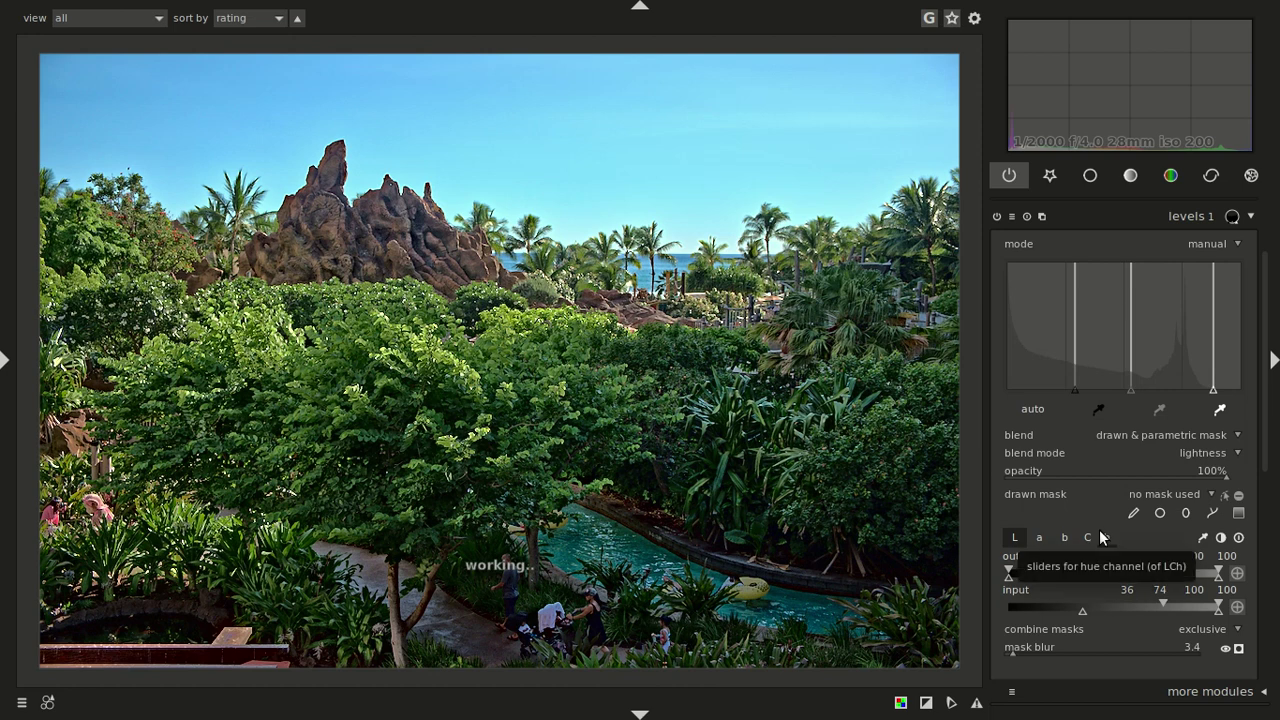
click(1188, 220)
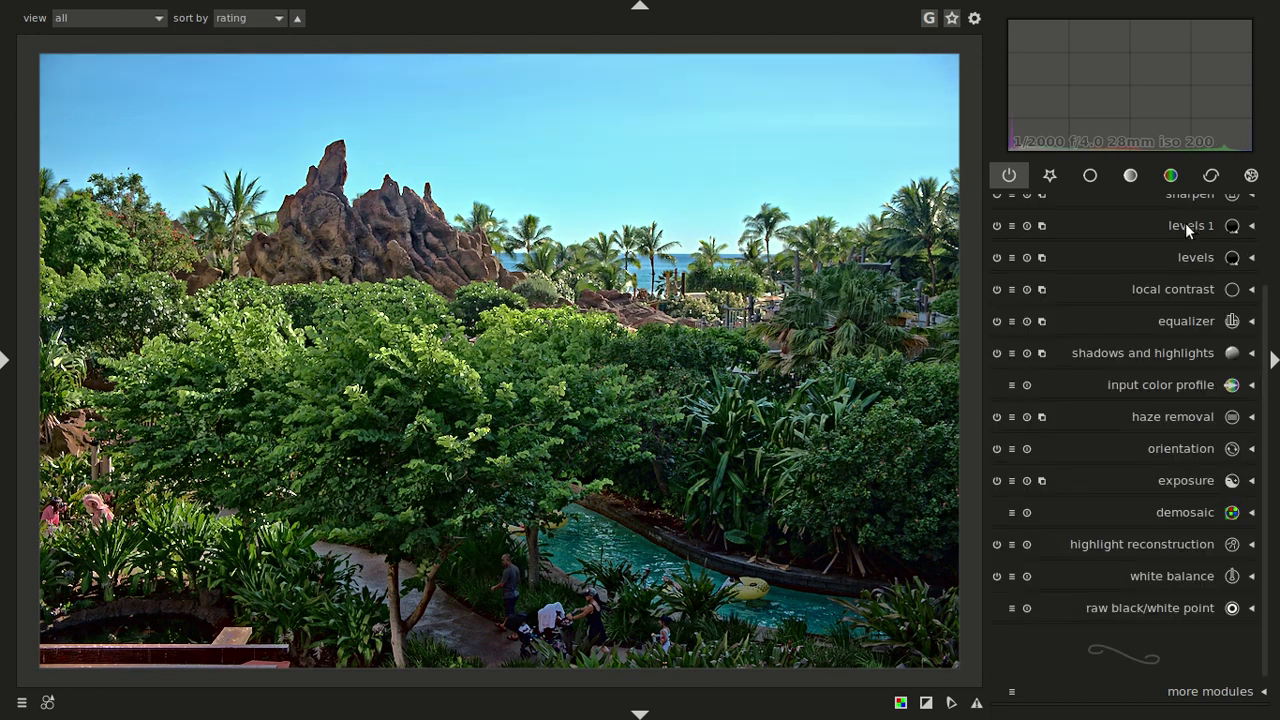
Expand haze removal and compare the photo with the module switched off and on twice, leaving it on.
click(1168, 415)
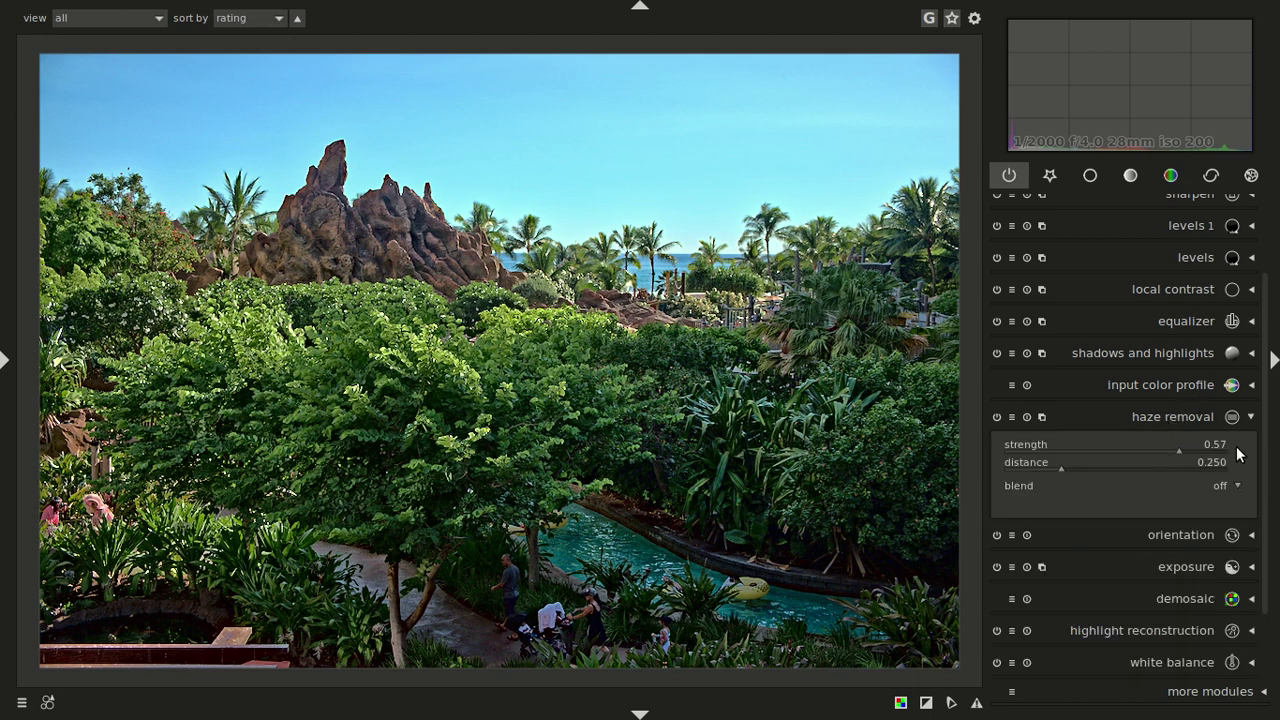
click(998, 417)
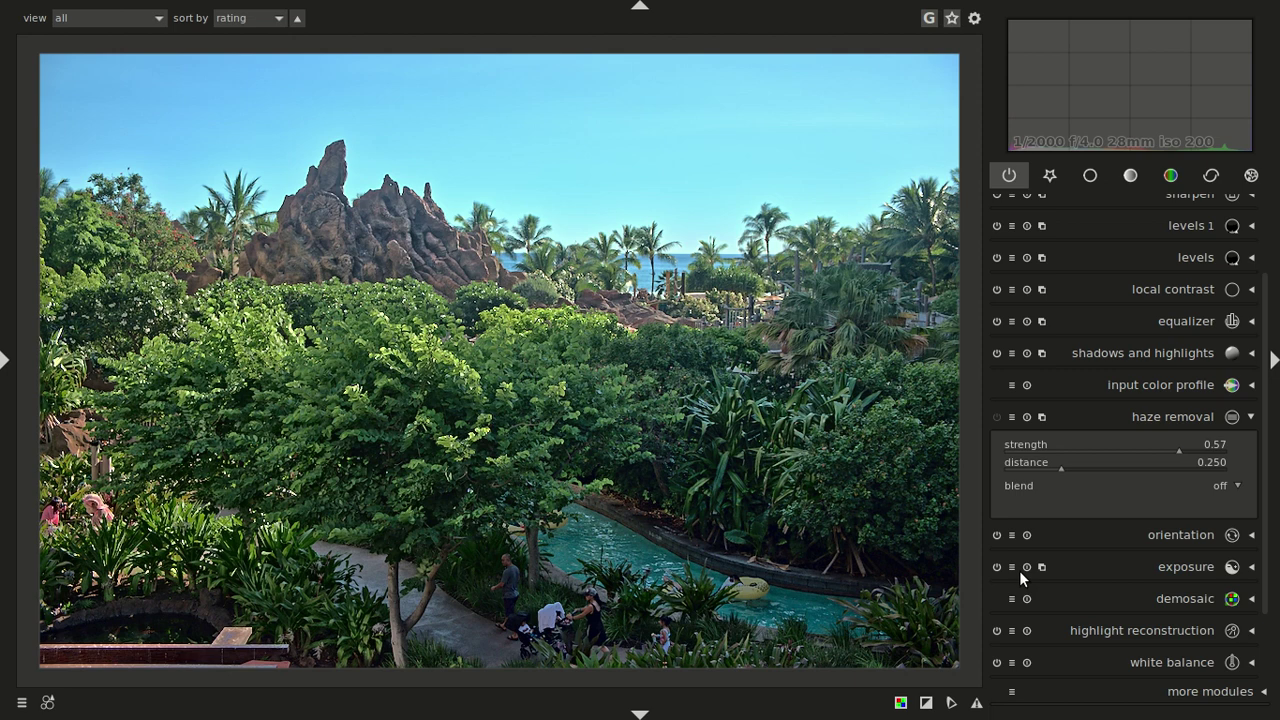
click(998, 416)
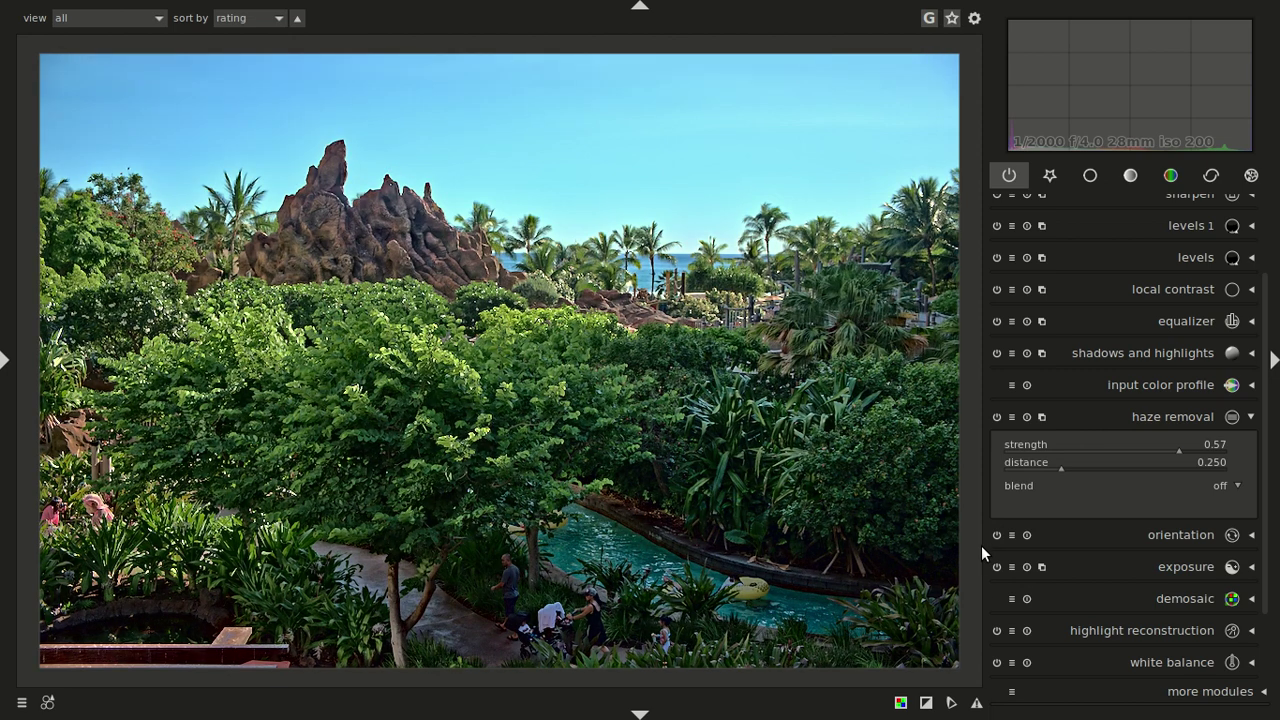
click(996, 416)
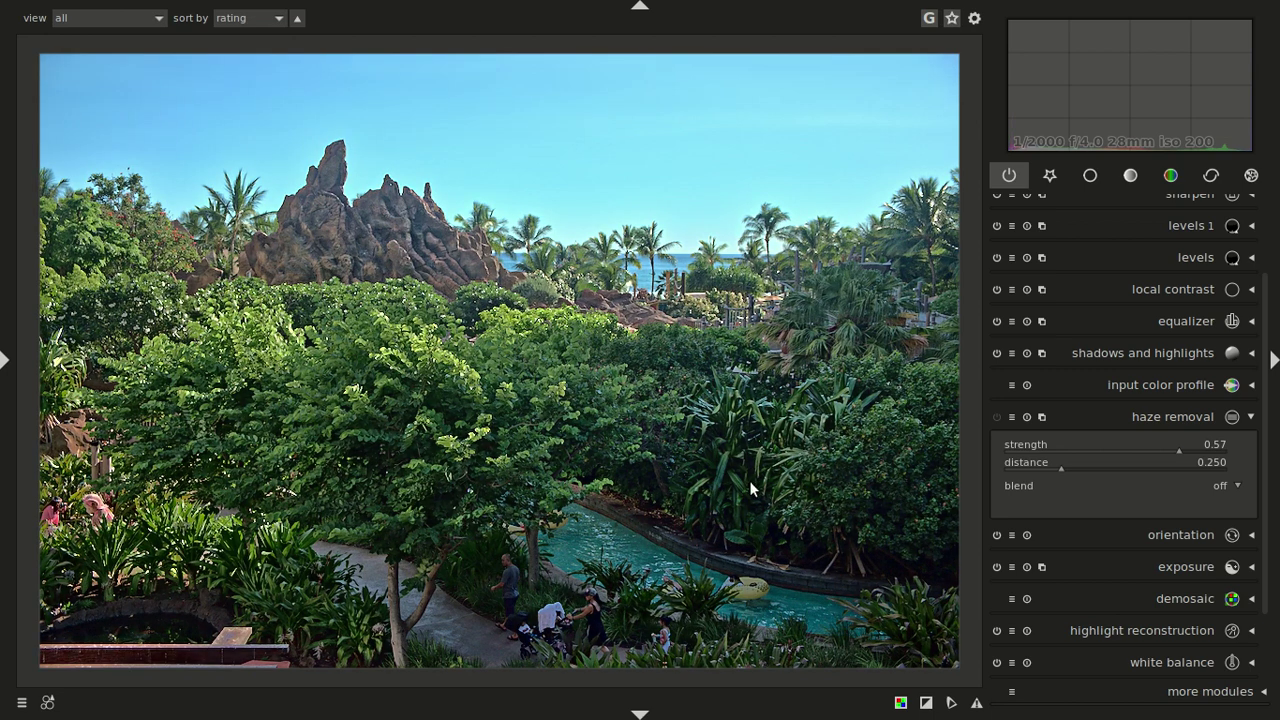
click(995, 418)
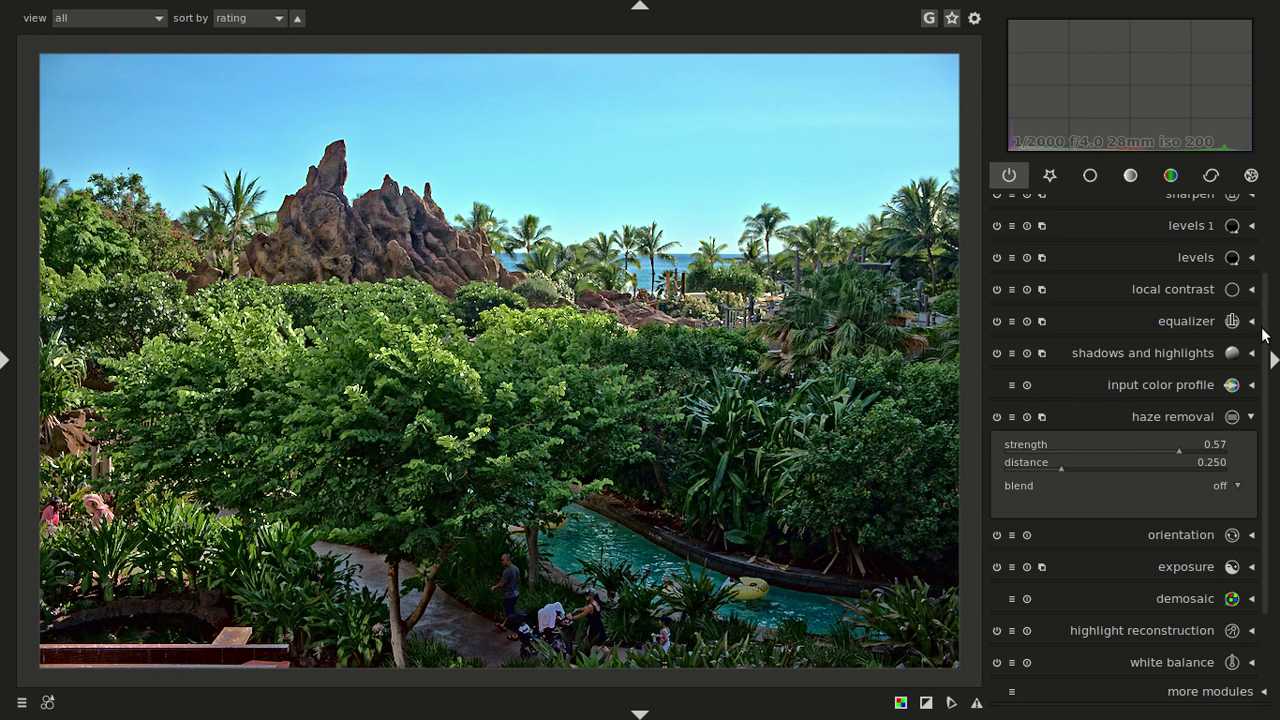
Expand the sharpen module and look at its stored presets without applying one.
scroll(1265, 335, up, 1)
scroll(1265, 335, up, 1)
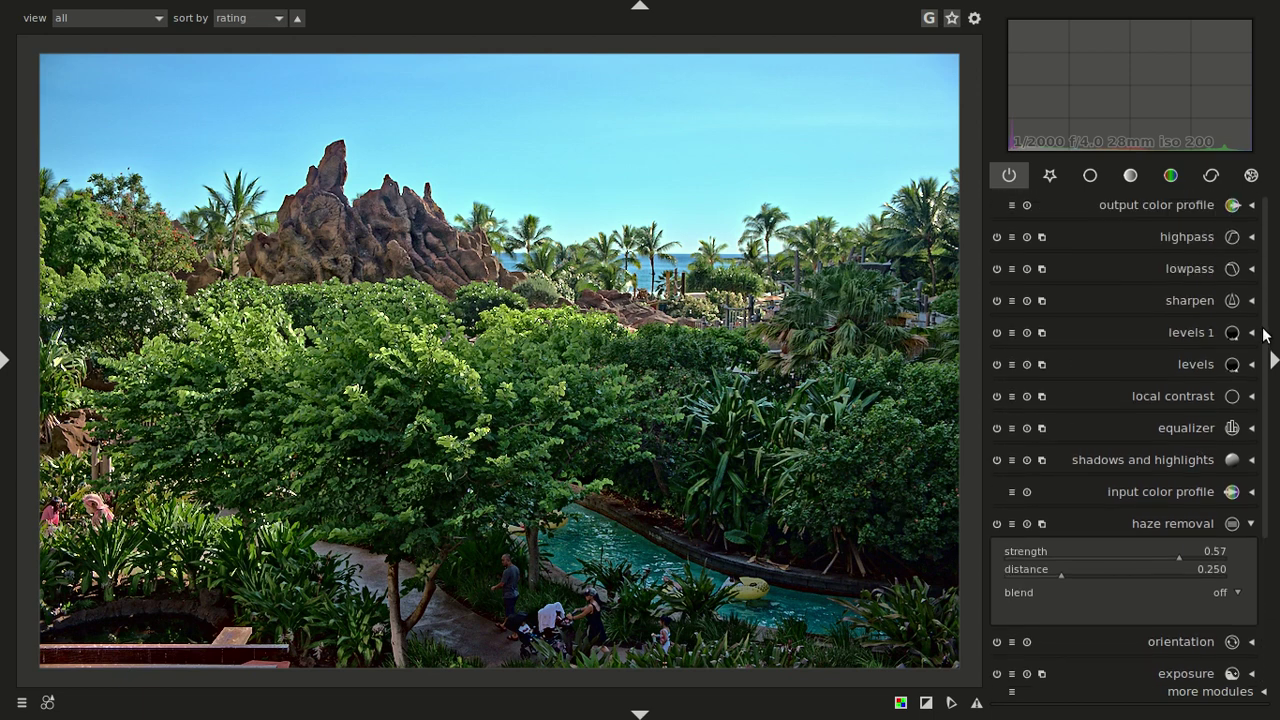
click(1199, 304)
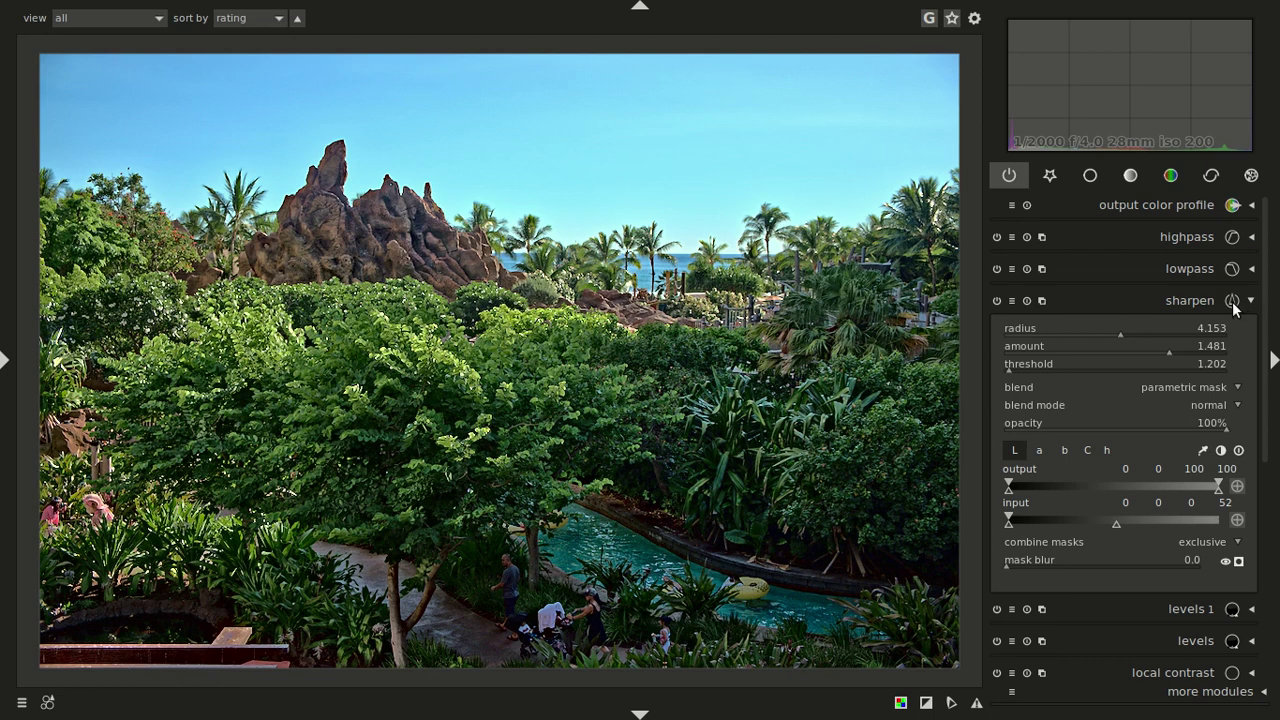
click(1006, 300)
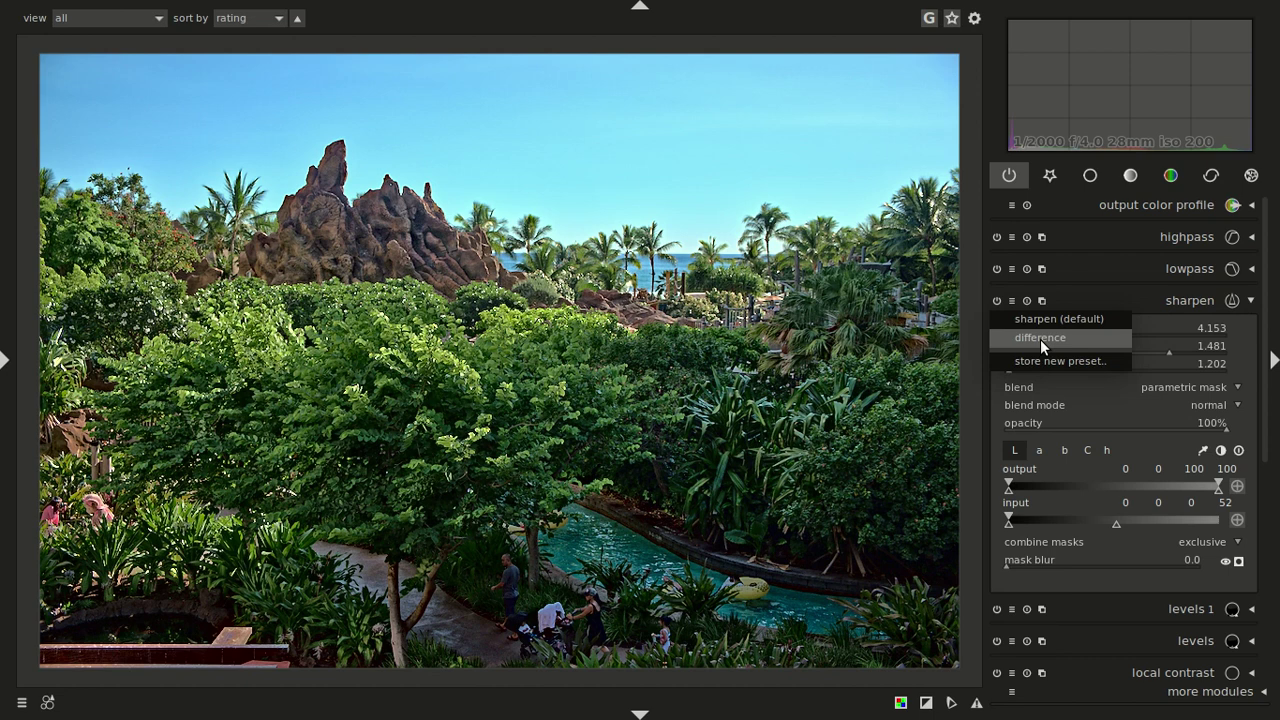
click(1160, 298)
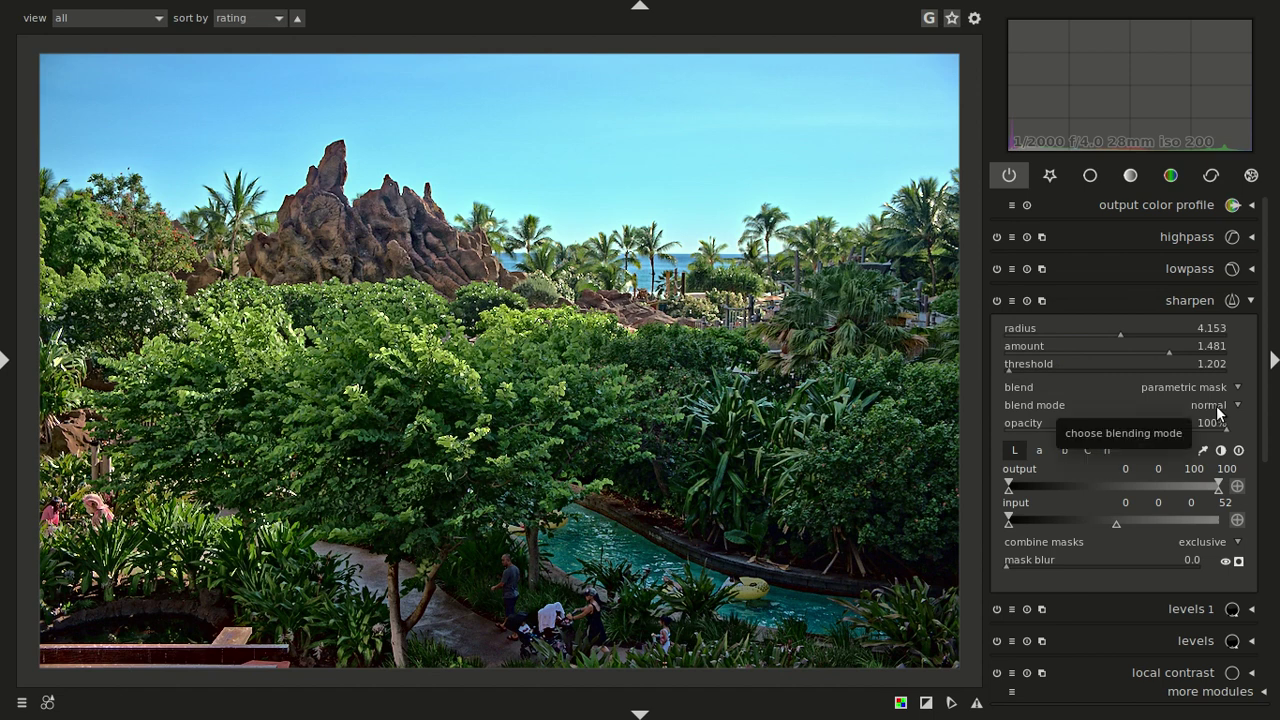
Reset the sharpen parameters and apply the stored difference preset.
click(1029, 302)
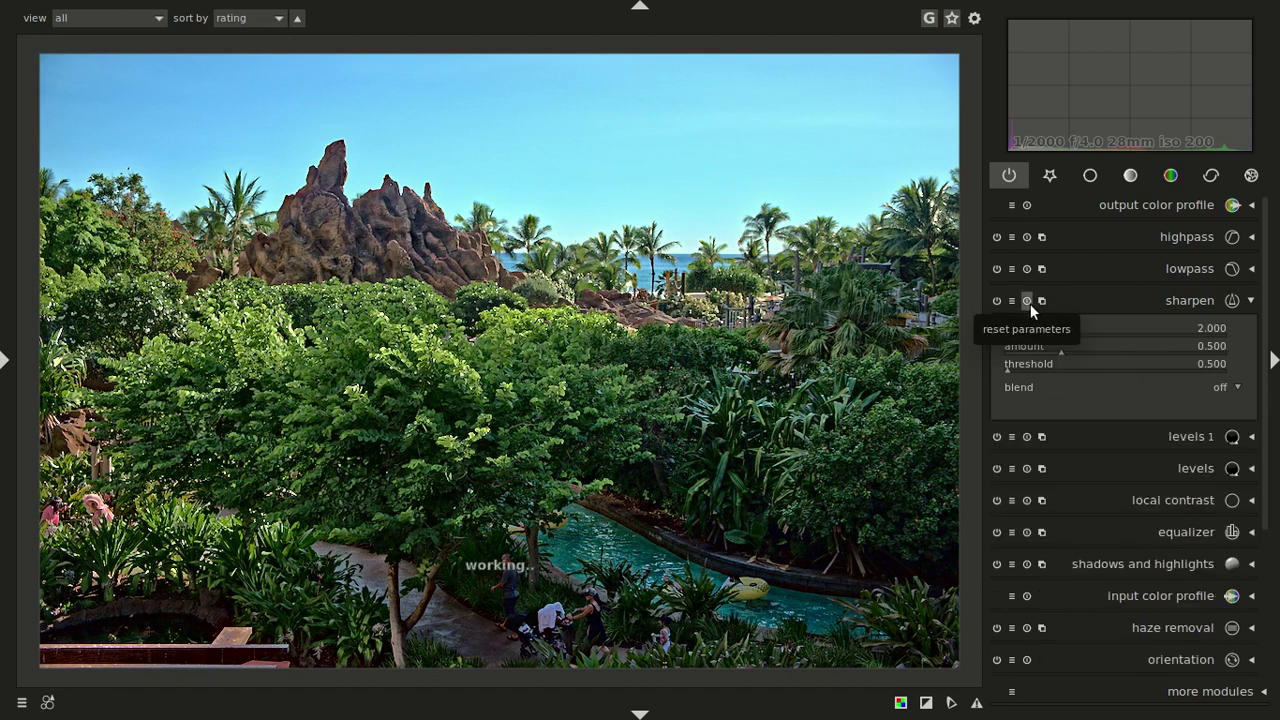
click(1011, 302)
click(1017, 331)
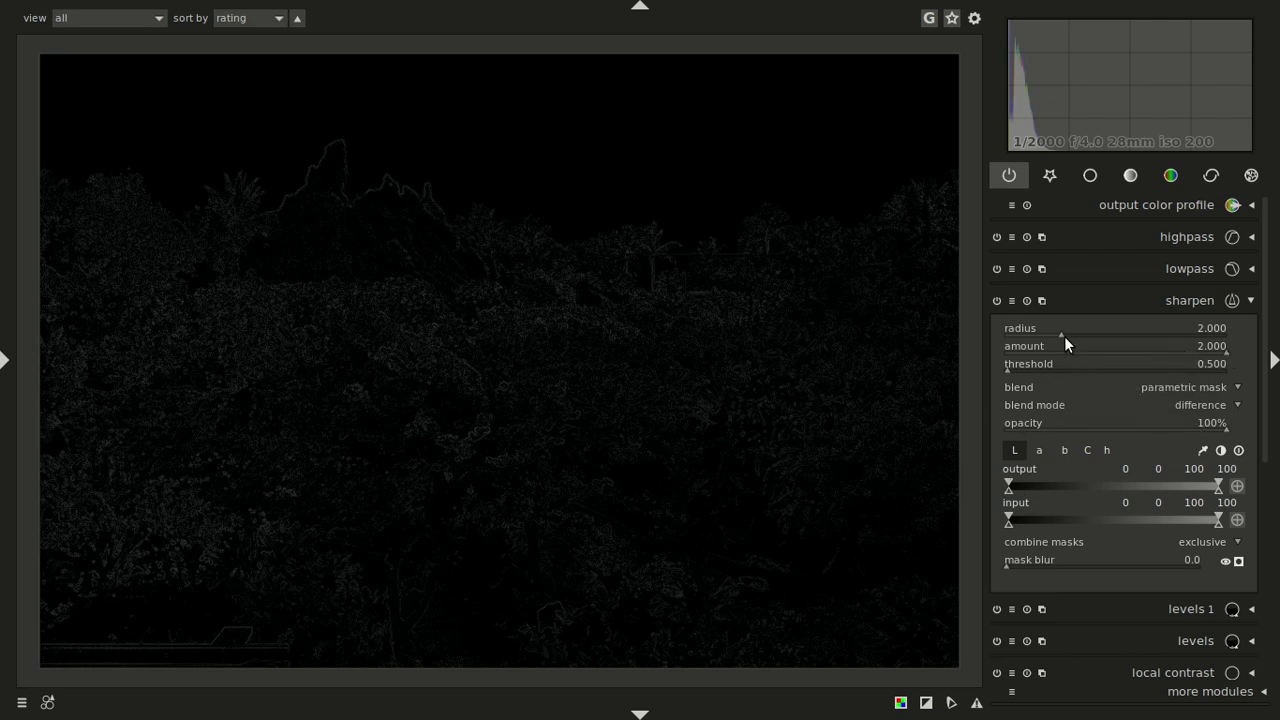
Set the sharpen radius to 4.143 and the threshold to 3.884, judging the edge detail close up.
drag(1063, 335, 1119, 335)
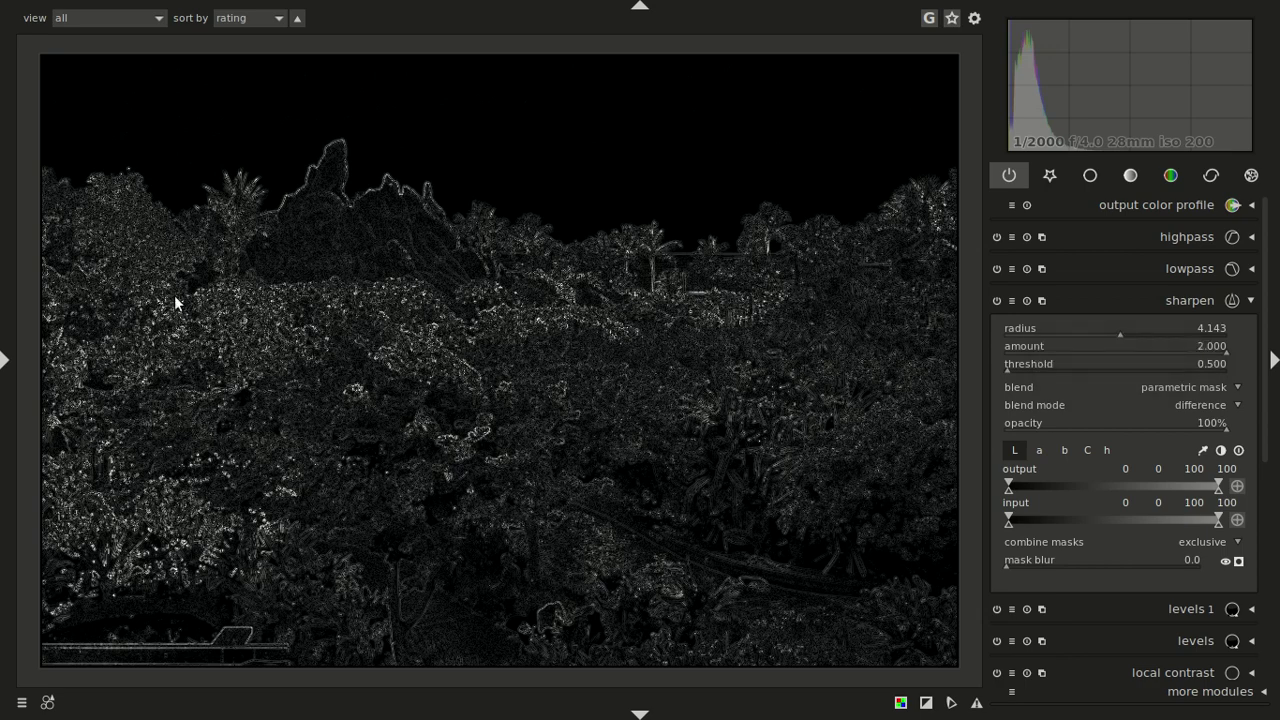
scroll(274, 275, up, 2)
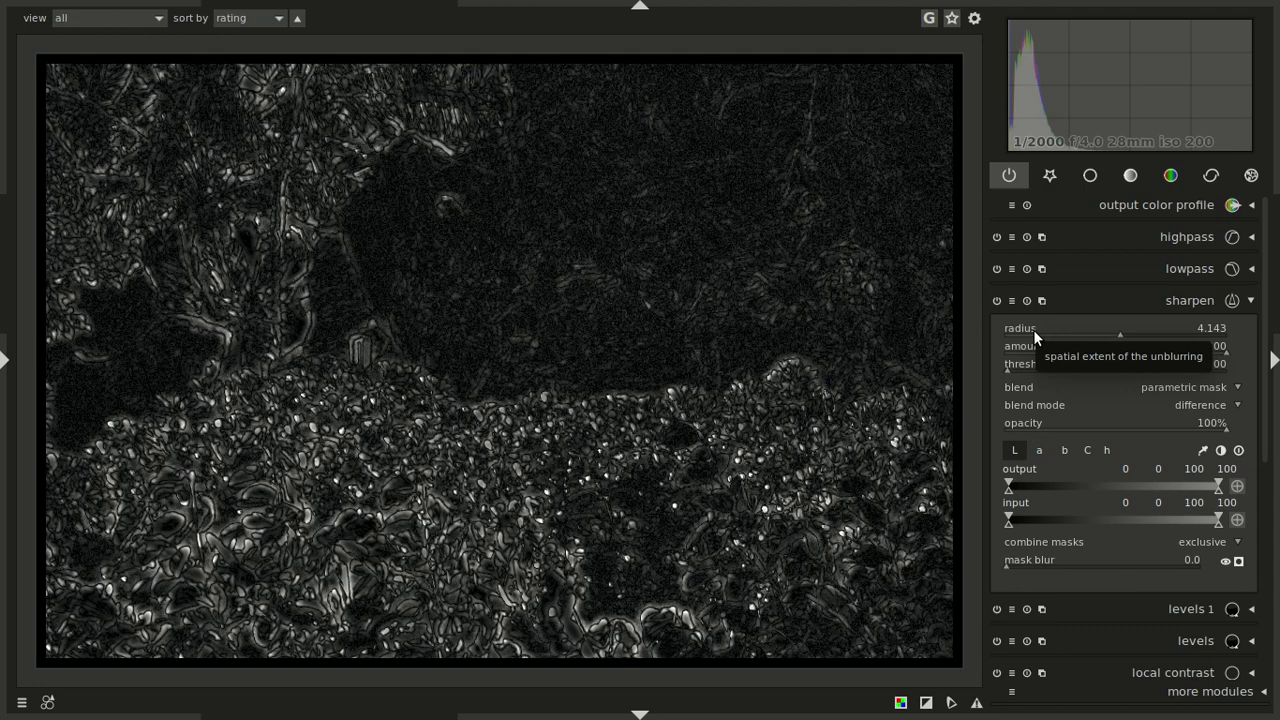
click(1008, 370)
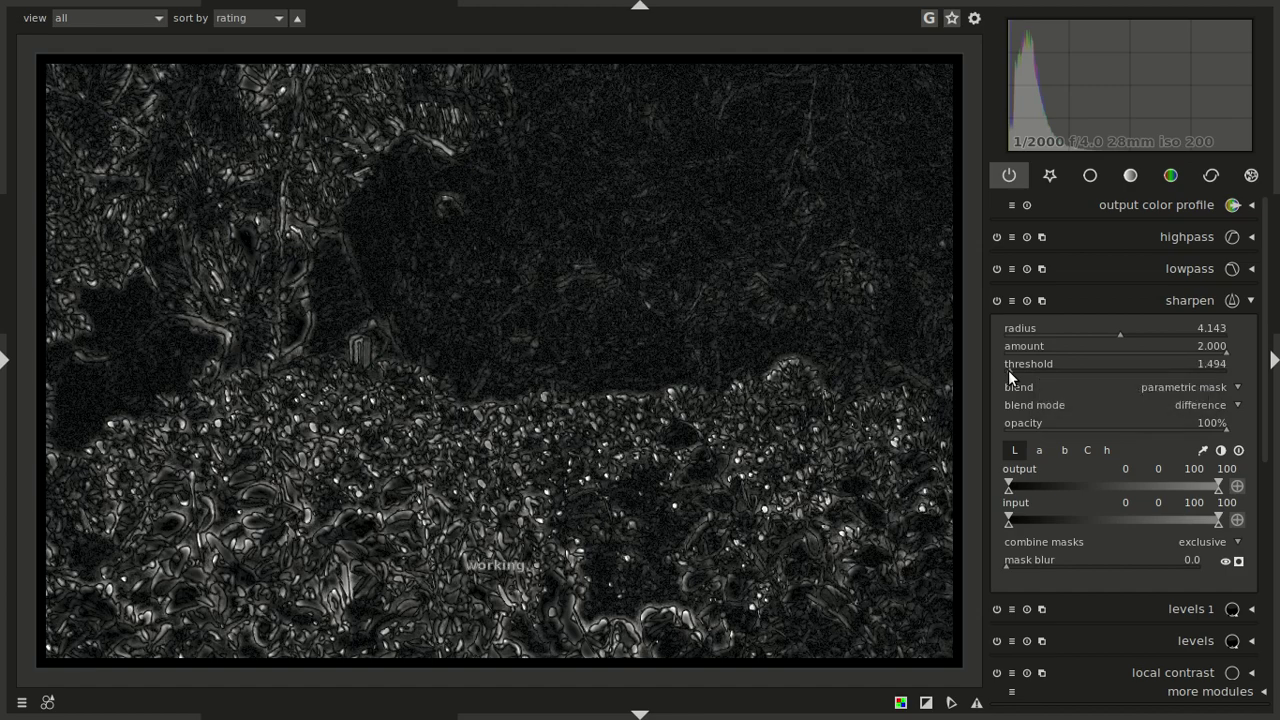
drag(1008, 370, 1016, 370)
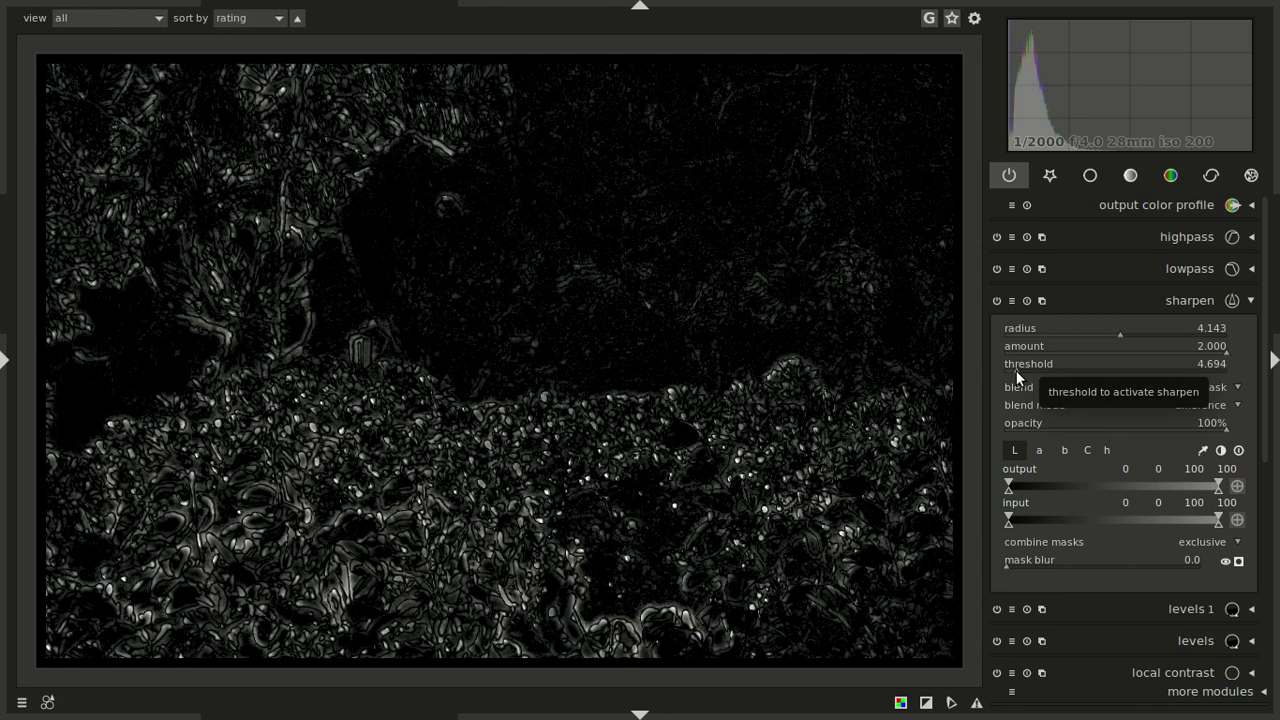
drag(1016, 370, 1014, 370)
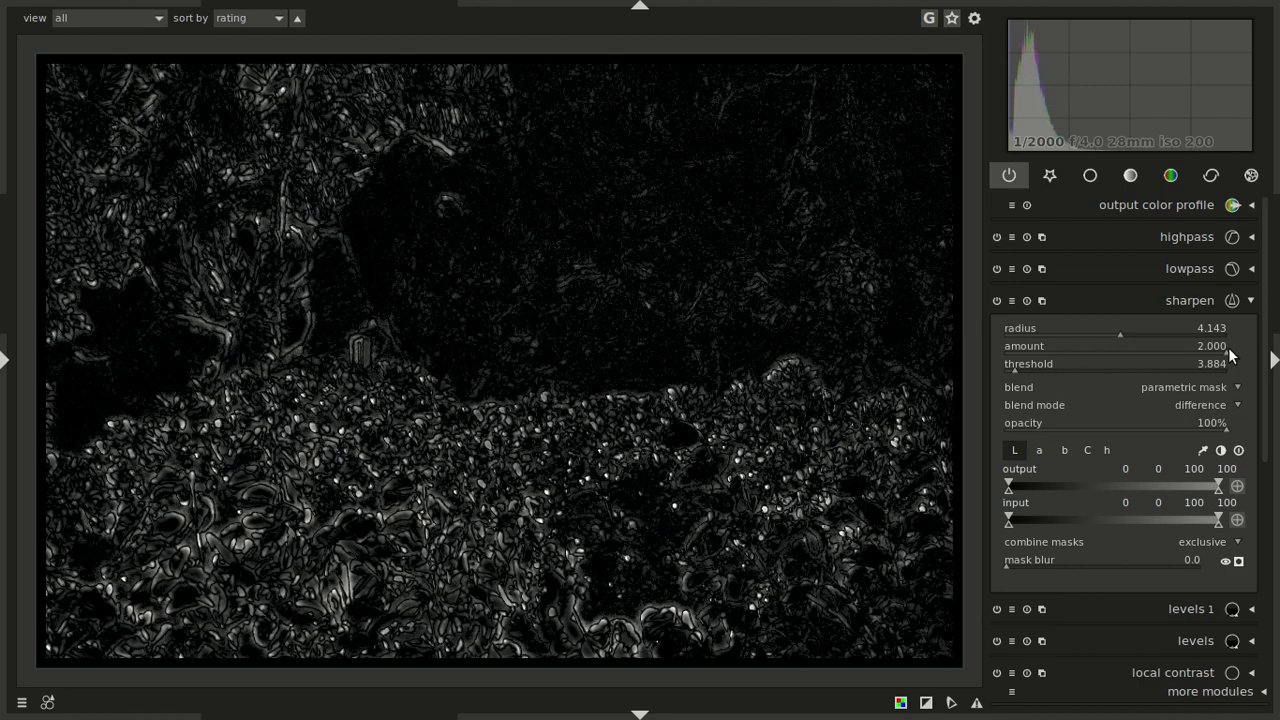
Change sharpen's blend mode to normal and examine the sharpened rocks and palm trees.
click(1201, 404)
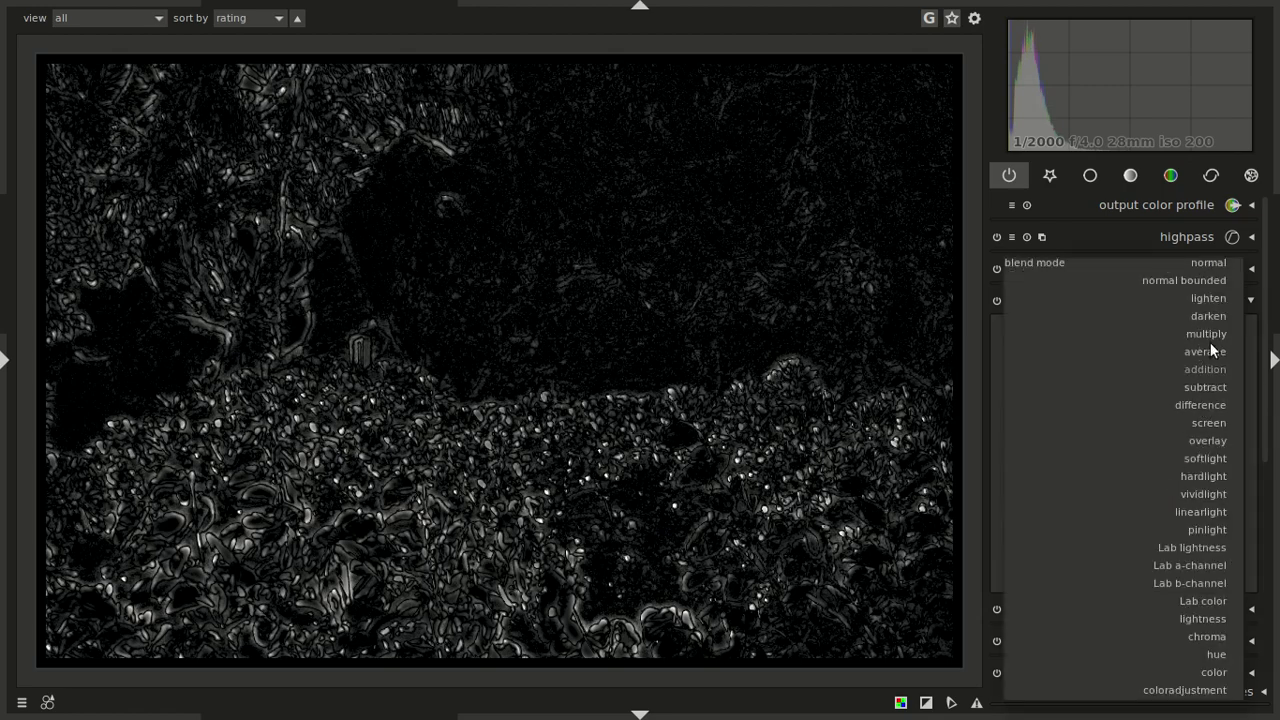
click(1209, 258)
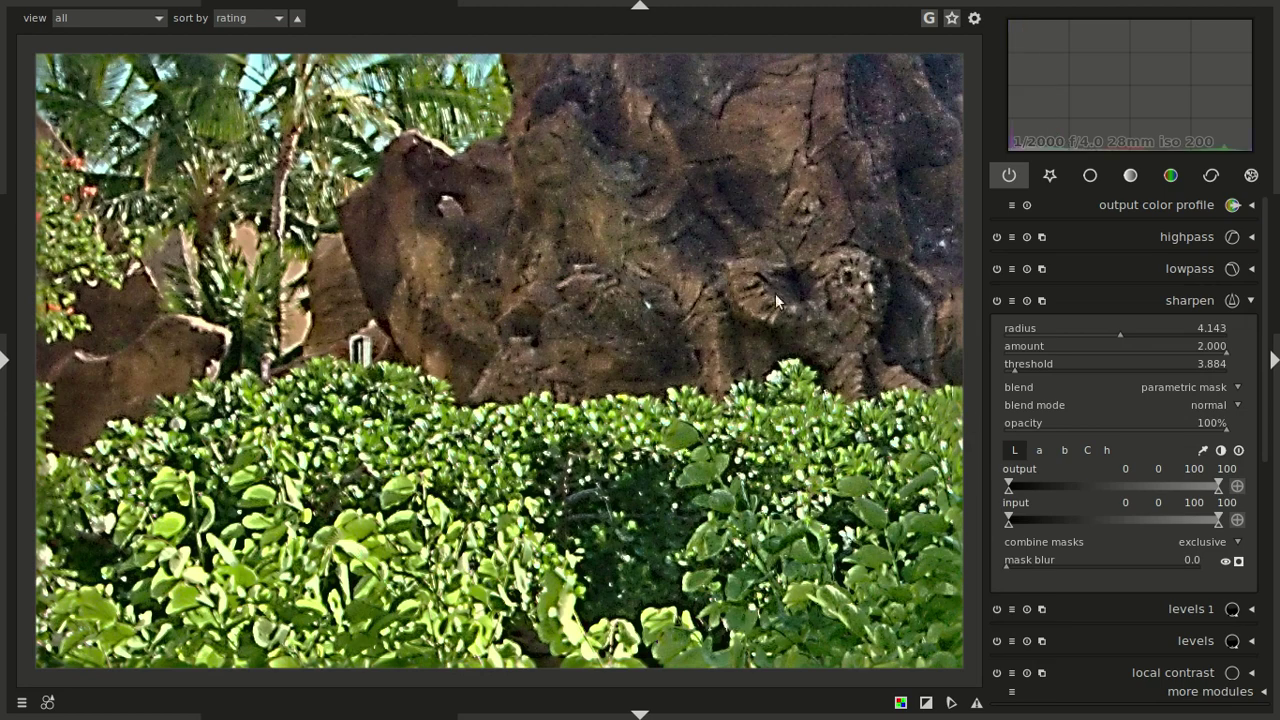
scroll(781, 302, down, 3)
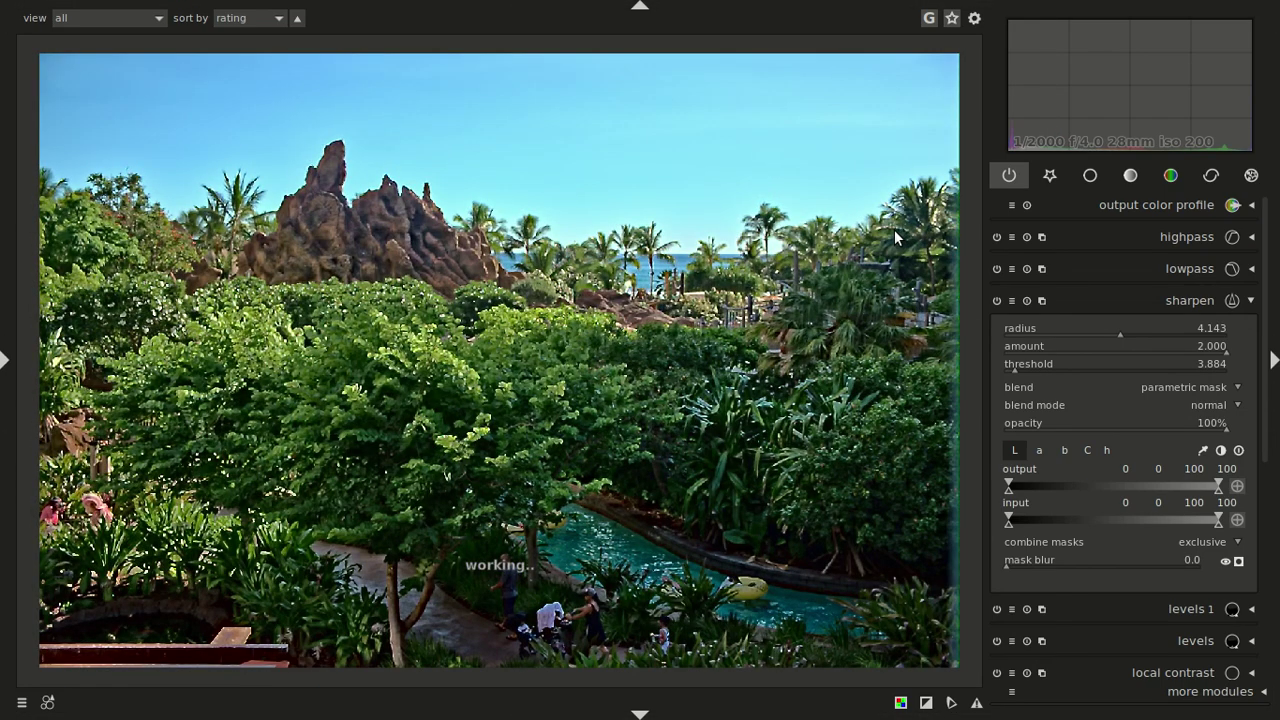
scroll(894, 229, up, 3)
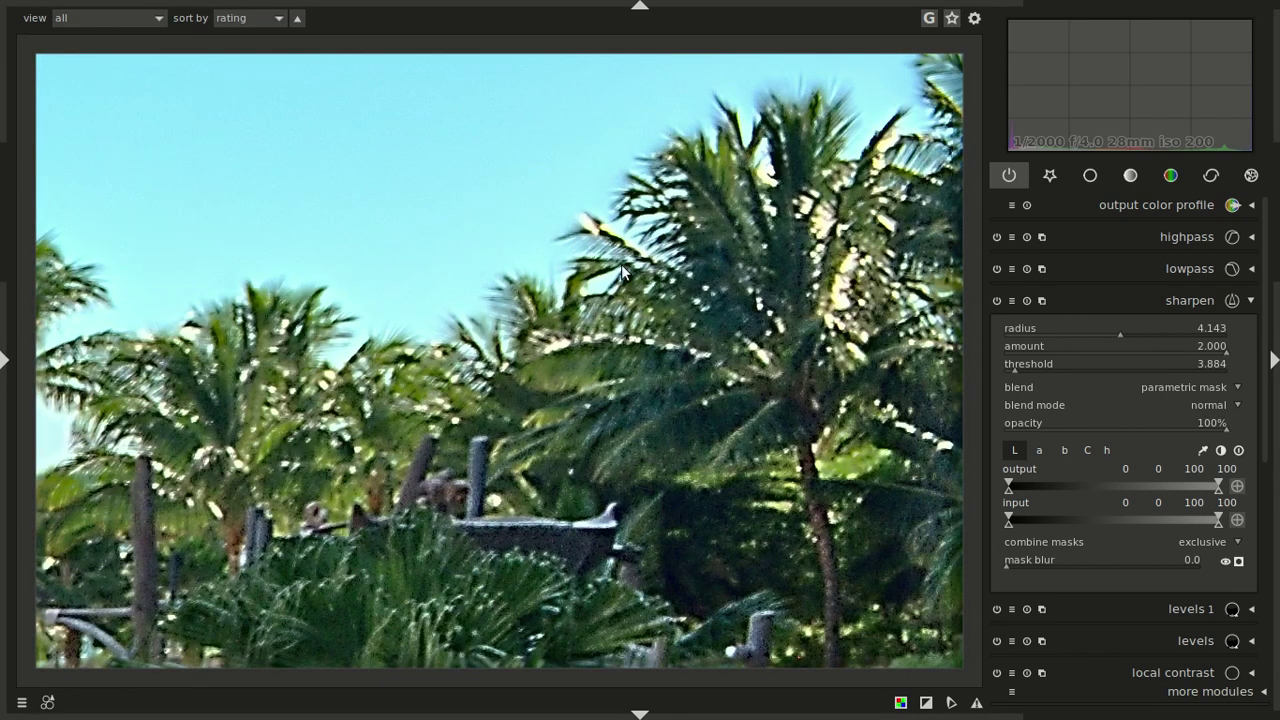
Set the sharpen amount to 1.767 and its L input mask range to 0, 50, 50, 100.
click(1203, 350)
drag(1183, 520, 1121, 520)
drag(1016, 520, 1113, 521)
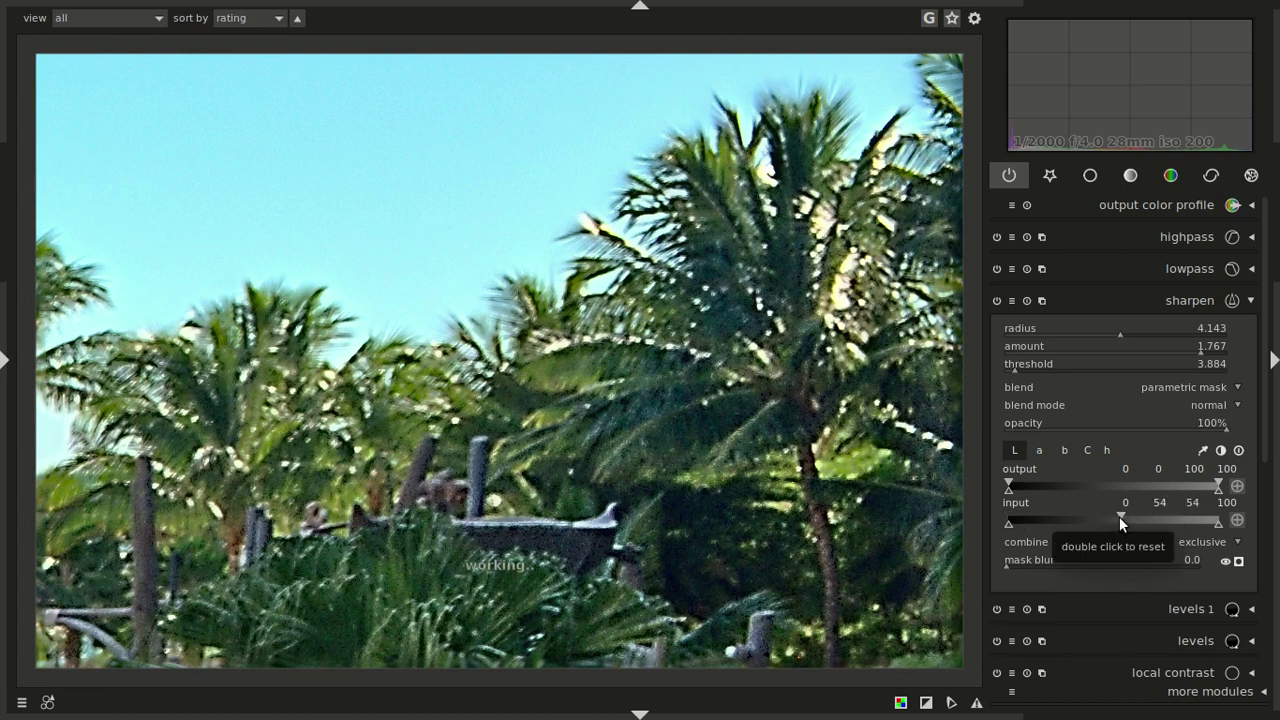
drag(1121, 515, 1113, 515)
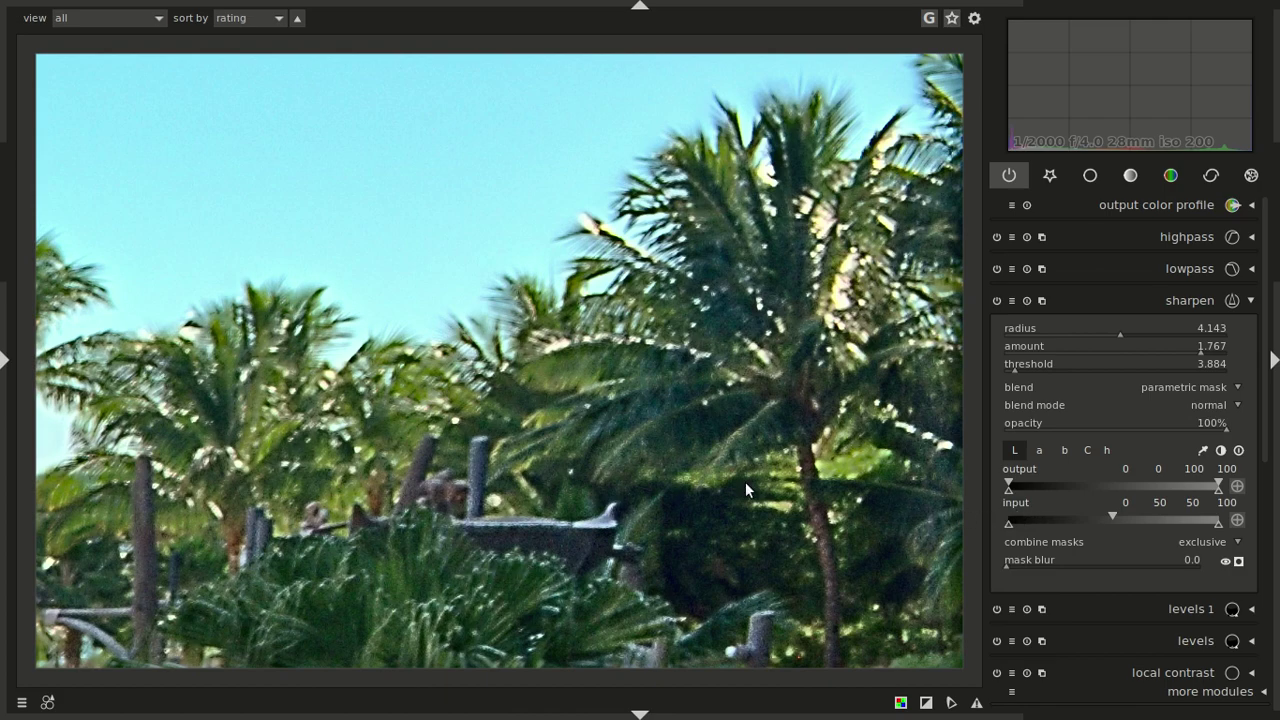
Compare the palms and rocks close up with sharpen switched off and on three times, leaving it on.
drag(745, 482, 950, 410)
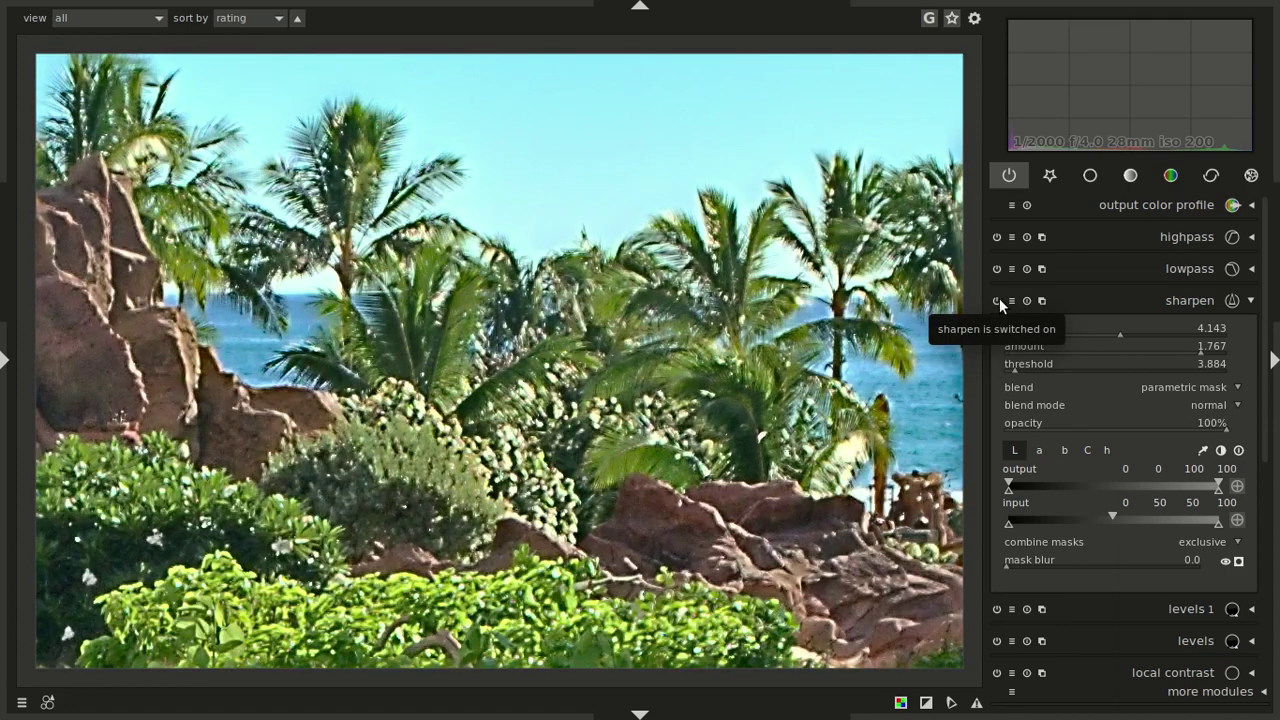
click(999, 301)
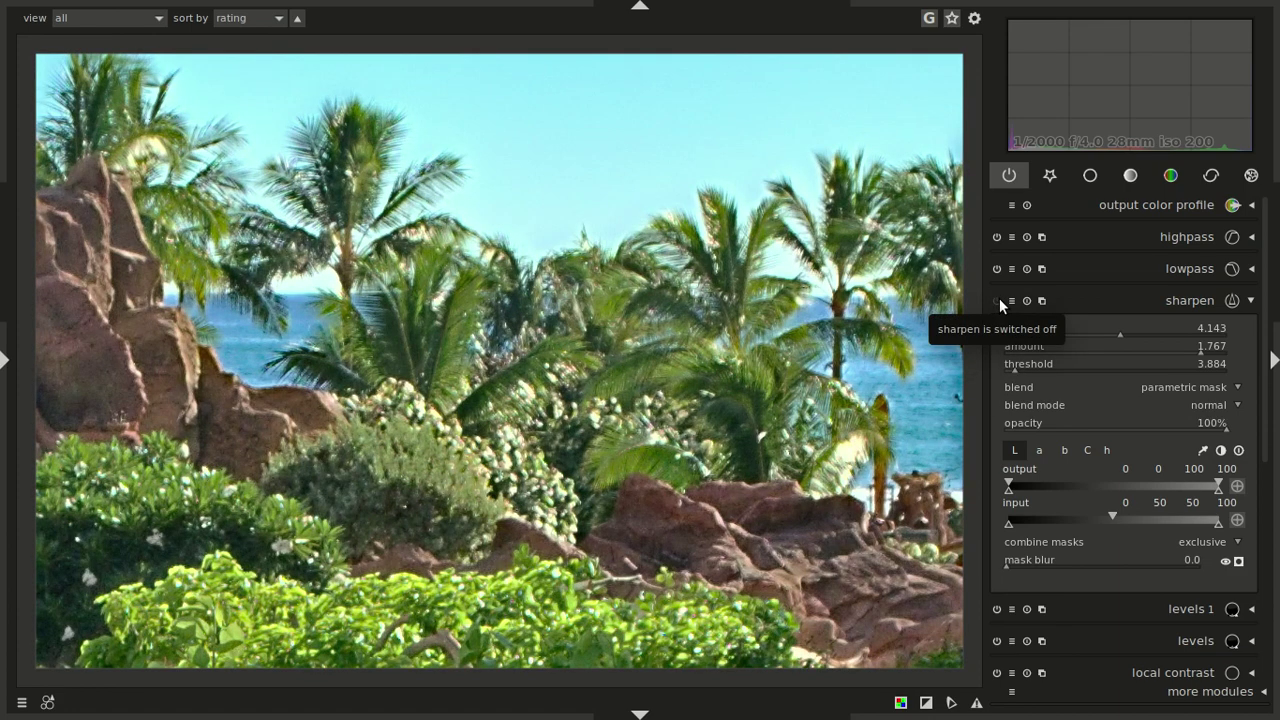
click(999, 301)
click(999, 301)
click(999, 301)
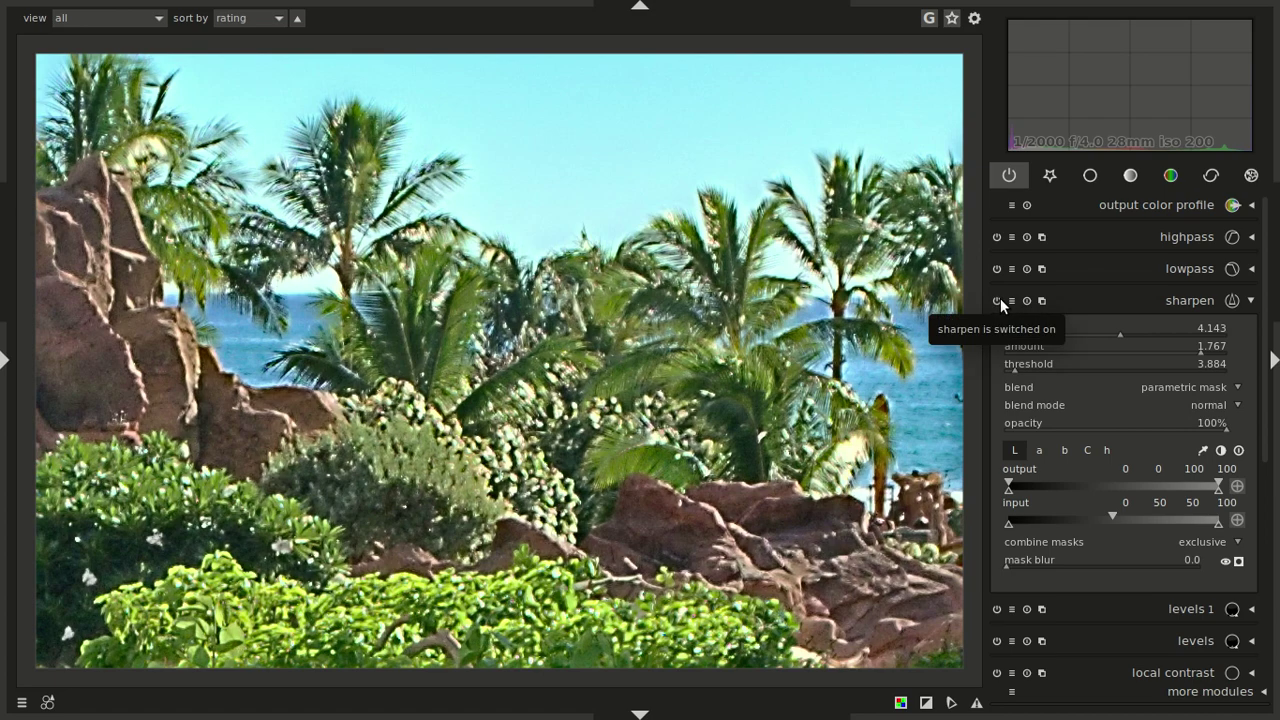
click(995, 302)
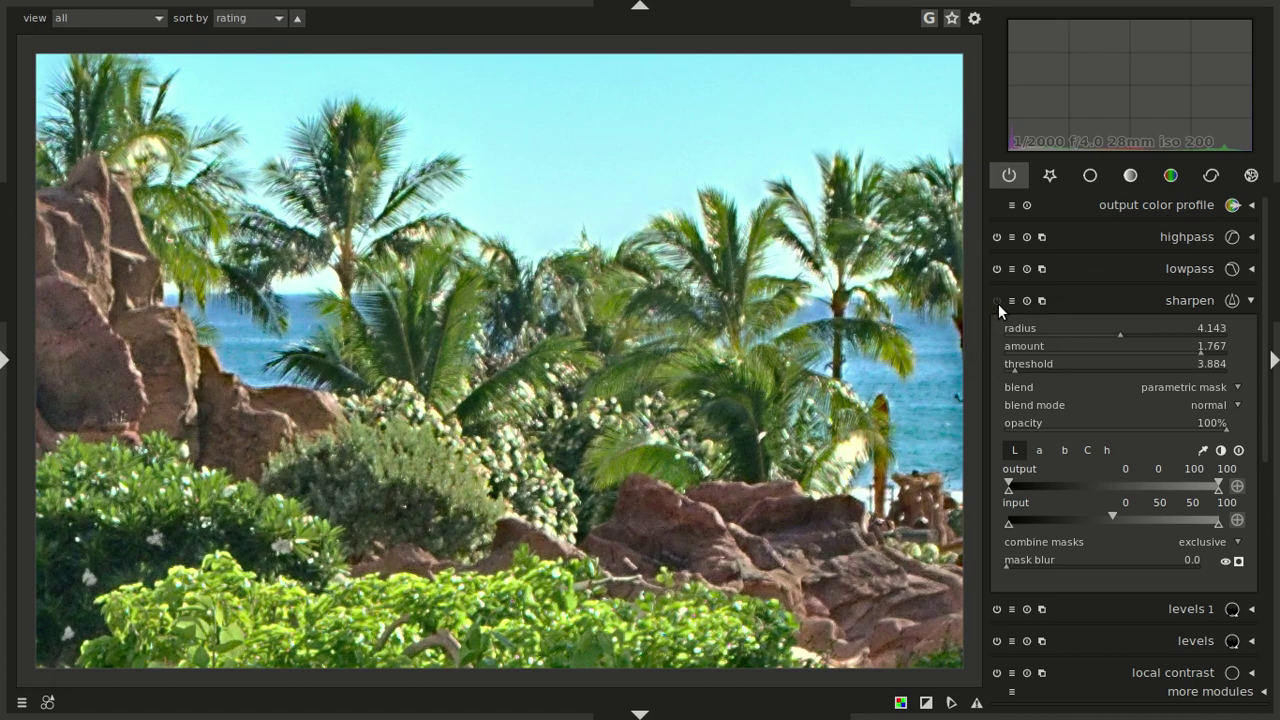
click(998, 302)
Compare the whole photo with sharpen switched off and on twice, leaving it on.
scroll(725, 395, down, 3)
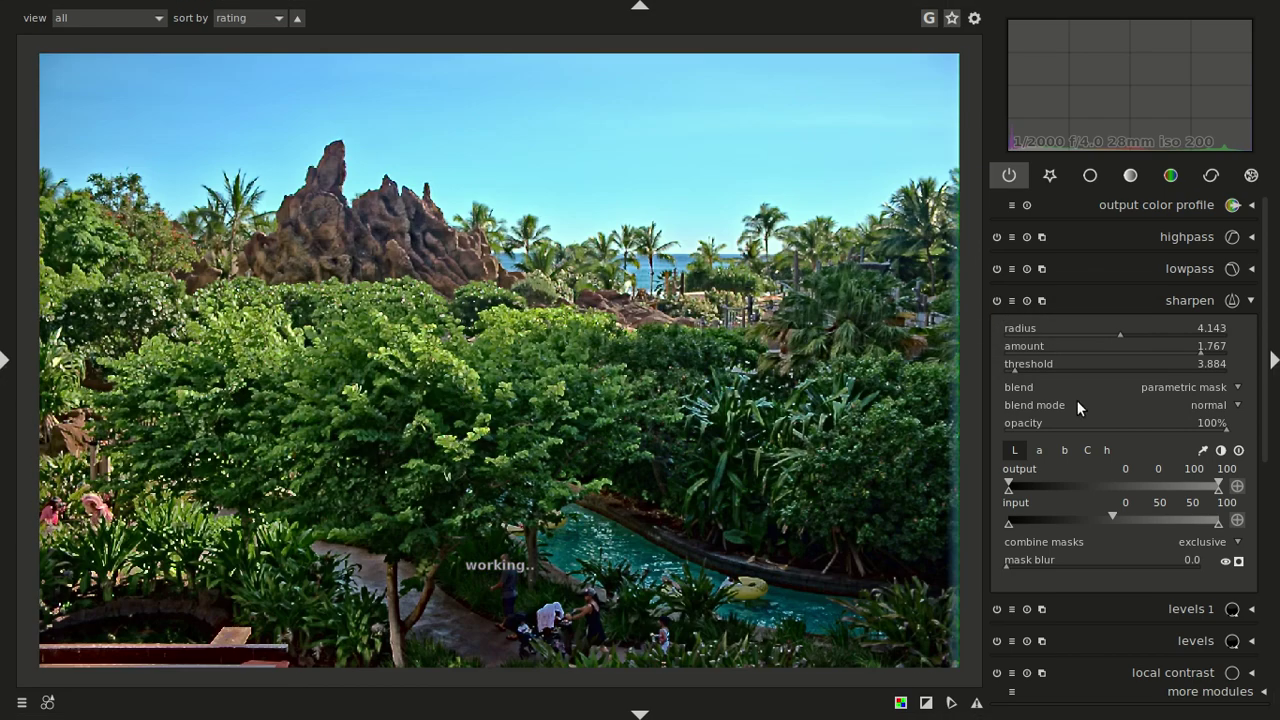
click(997, 301)
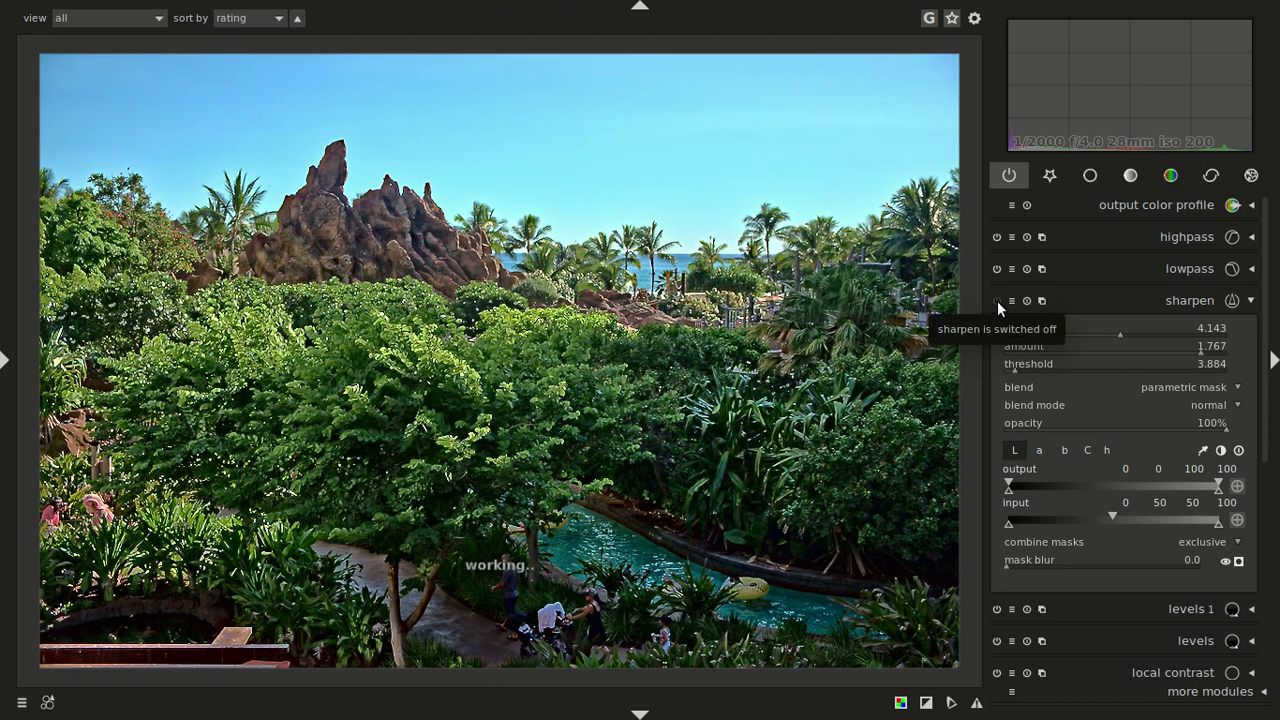
click(997, 301)
click(997, 301)
click(997, 301)
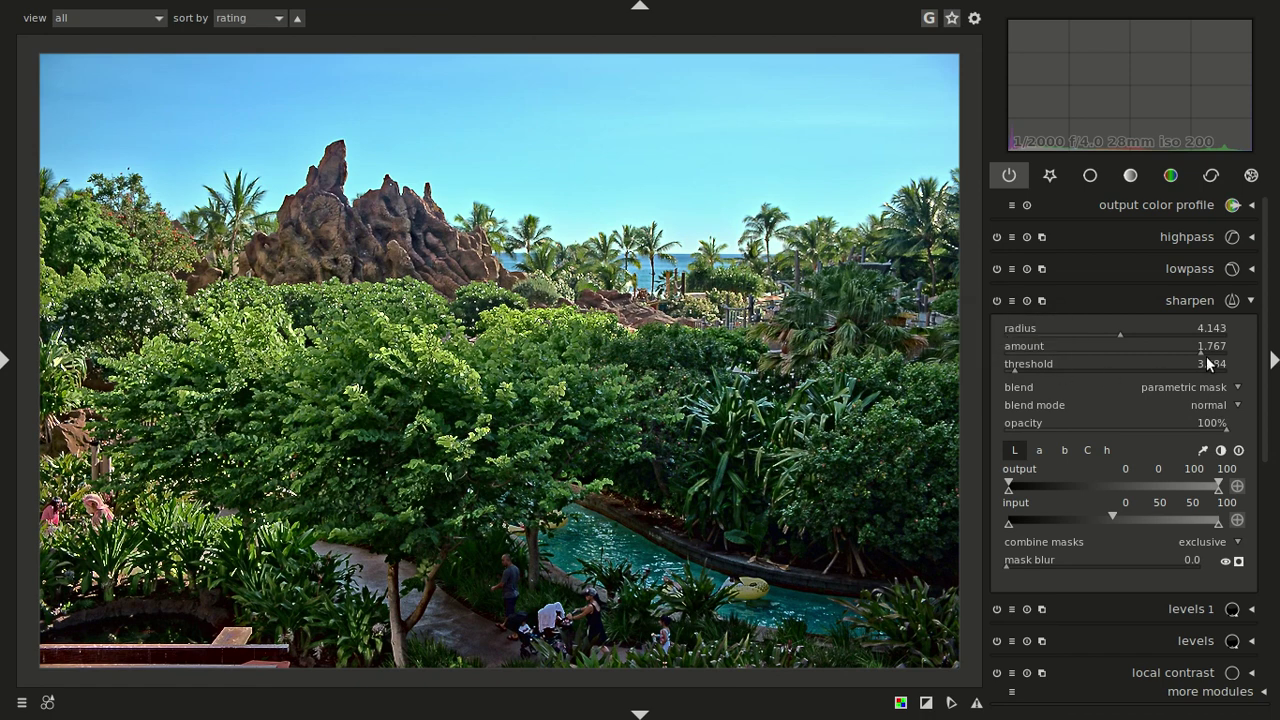
Reduce the sharpen amount to 1.699 and compare the photo with the module off and on twice, leaving it on.
scroll(1204, 356, up, 1)
click(997, 301)
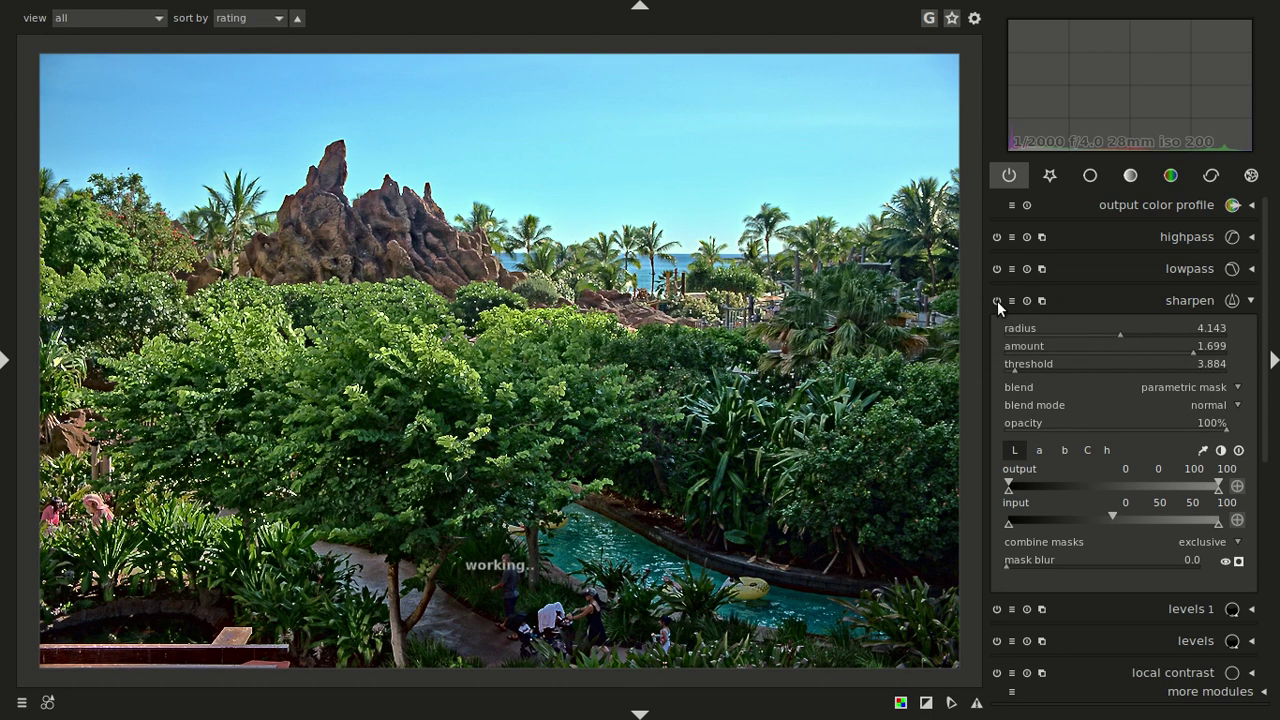
click(997, 301)
click(997, 301)
click(997, 301)
Expand the lowpass module and review its stored presets, including Color, without applying one.
click(1183, 270)
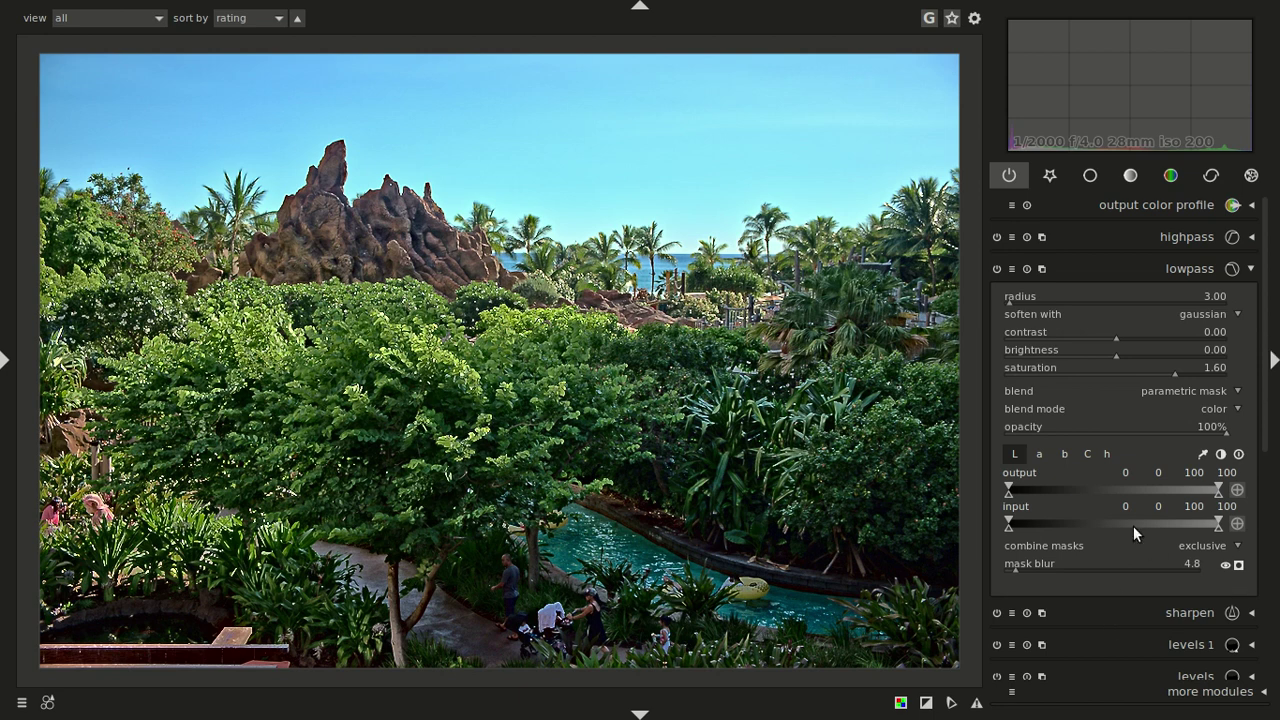
click(1011, 268)
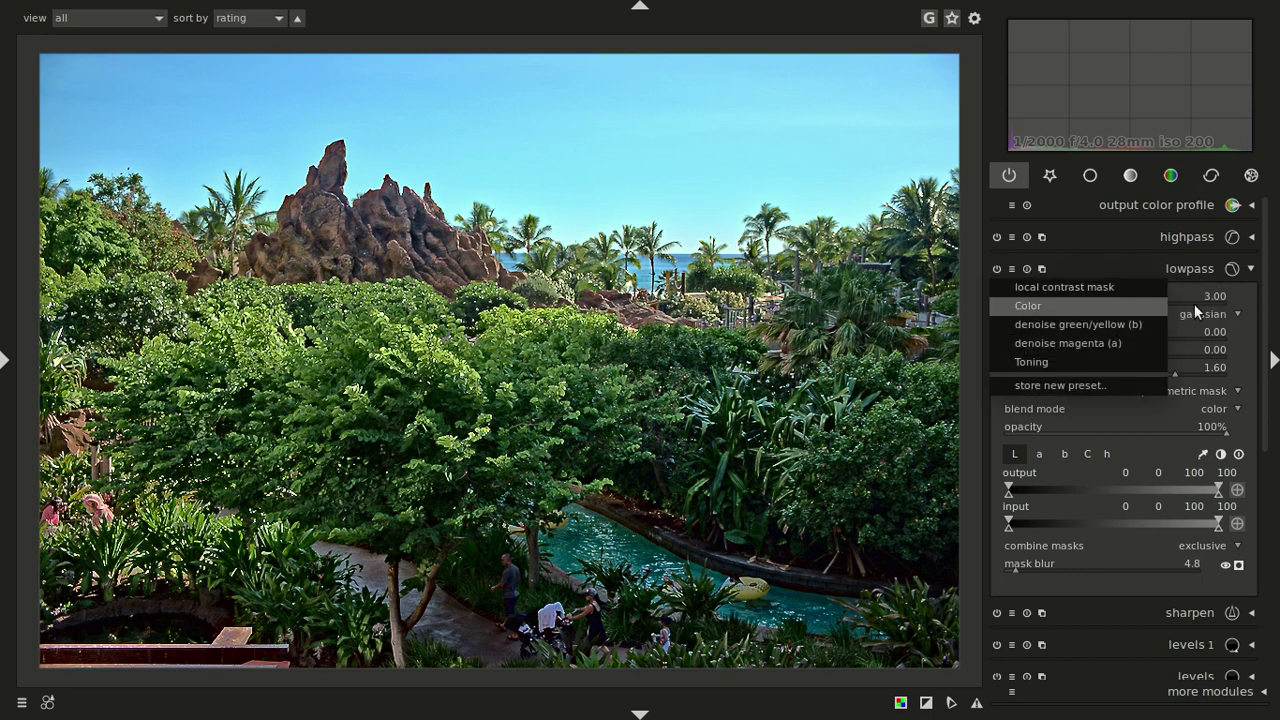
click(1199, 266)
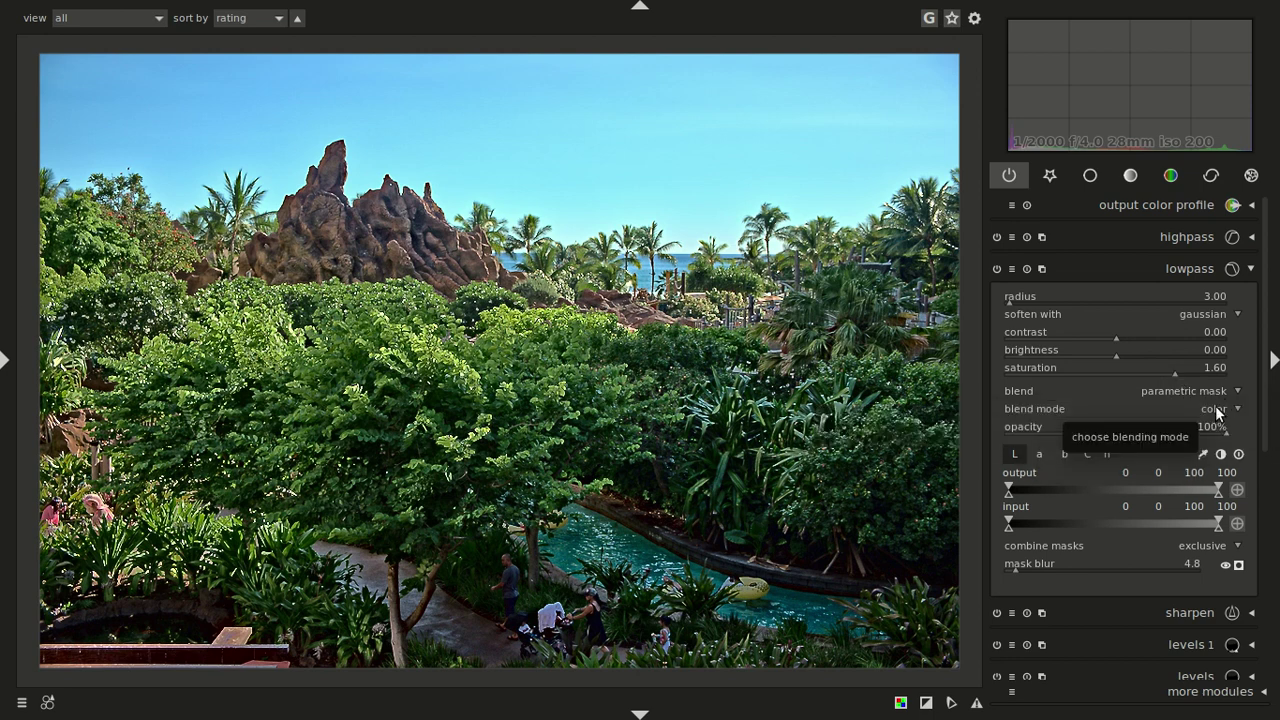
Show lowpass's parametric mask over the photo and reset the upper handles of its C channel input range.
click(1088, 455)
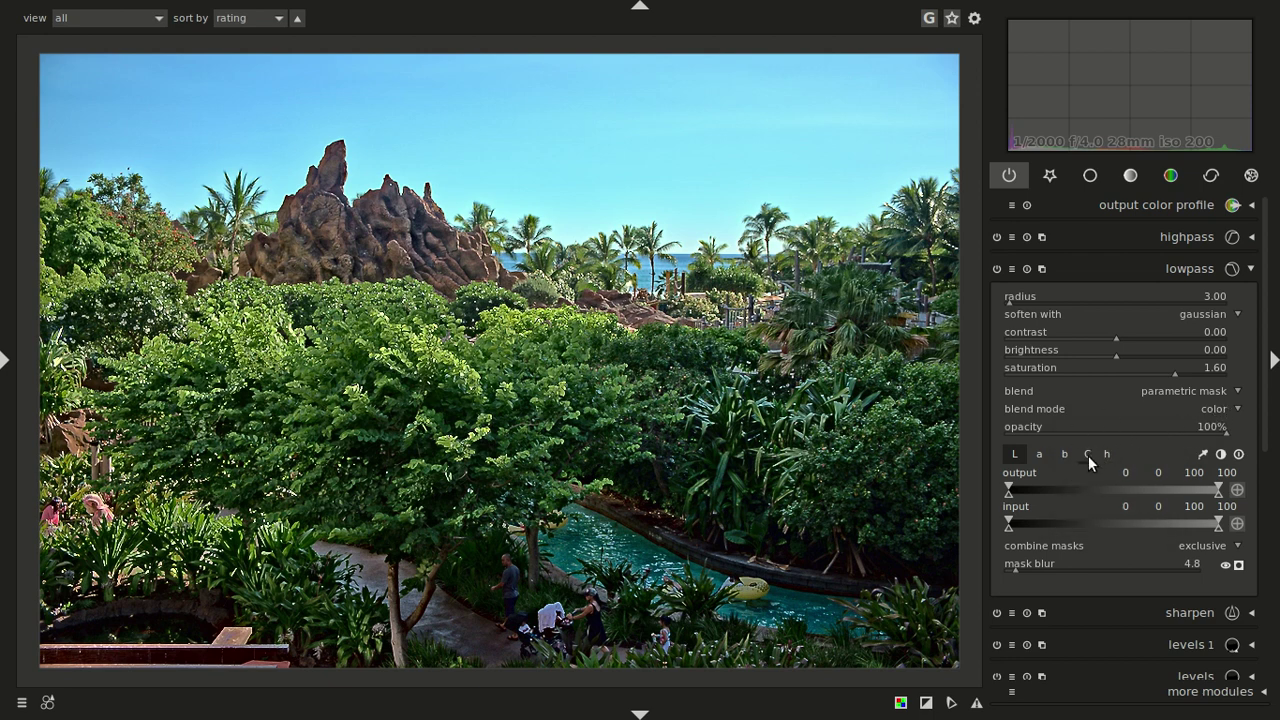
click(1238, 565)
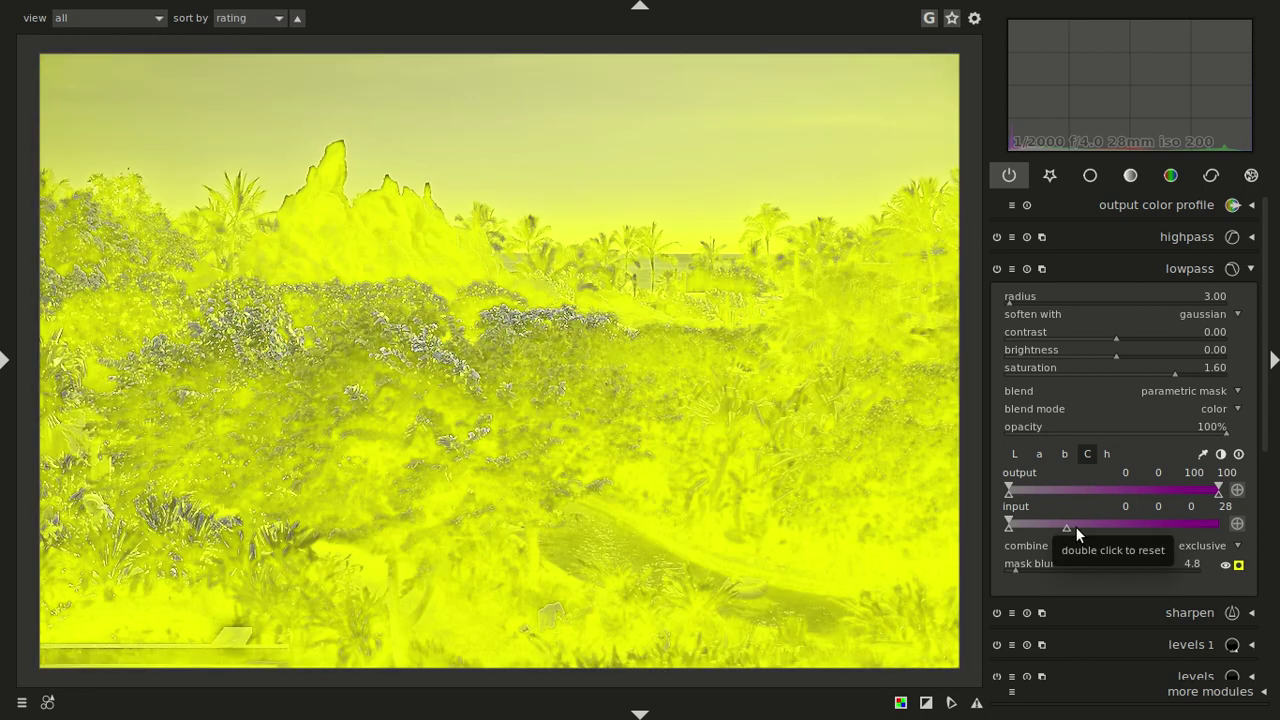
double_click(1076, 527)
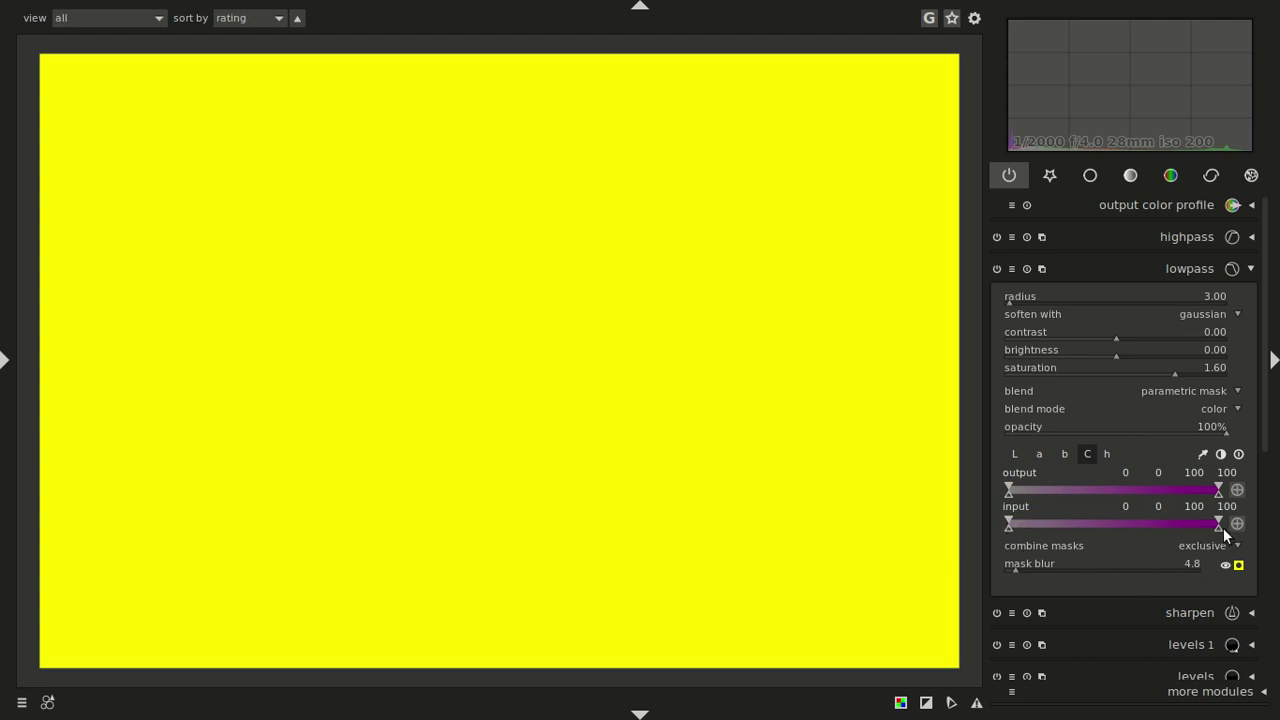
Set lowpass's C channel input range to 0, 0, 0, 26 and its mask blur to 0.0.
drag(1219, 528, 1111, 525)
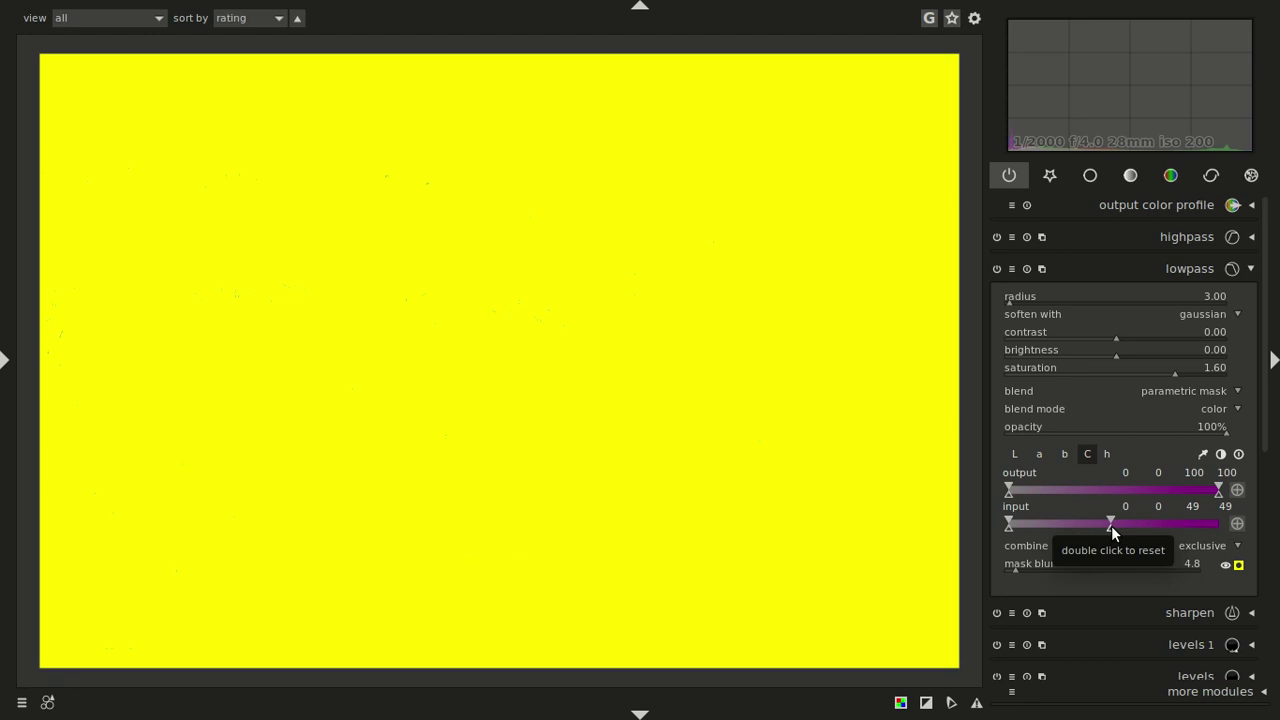
drag(1110, 526, 1092, 528)
drag(1091, 528, 1077, 527)
drag(1074, 528, 1062, 528)
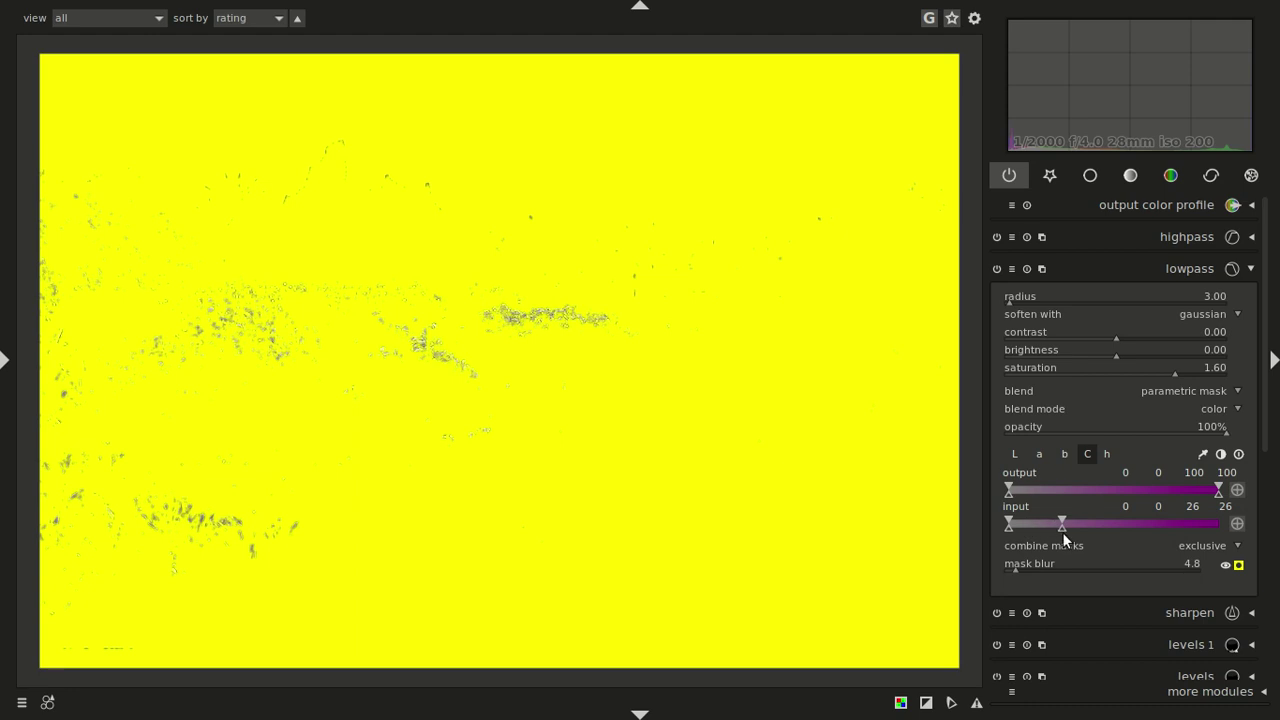
drag(1059, 516, 994, 527)
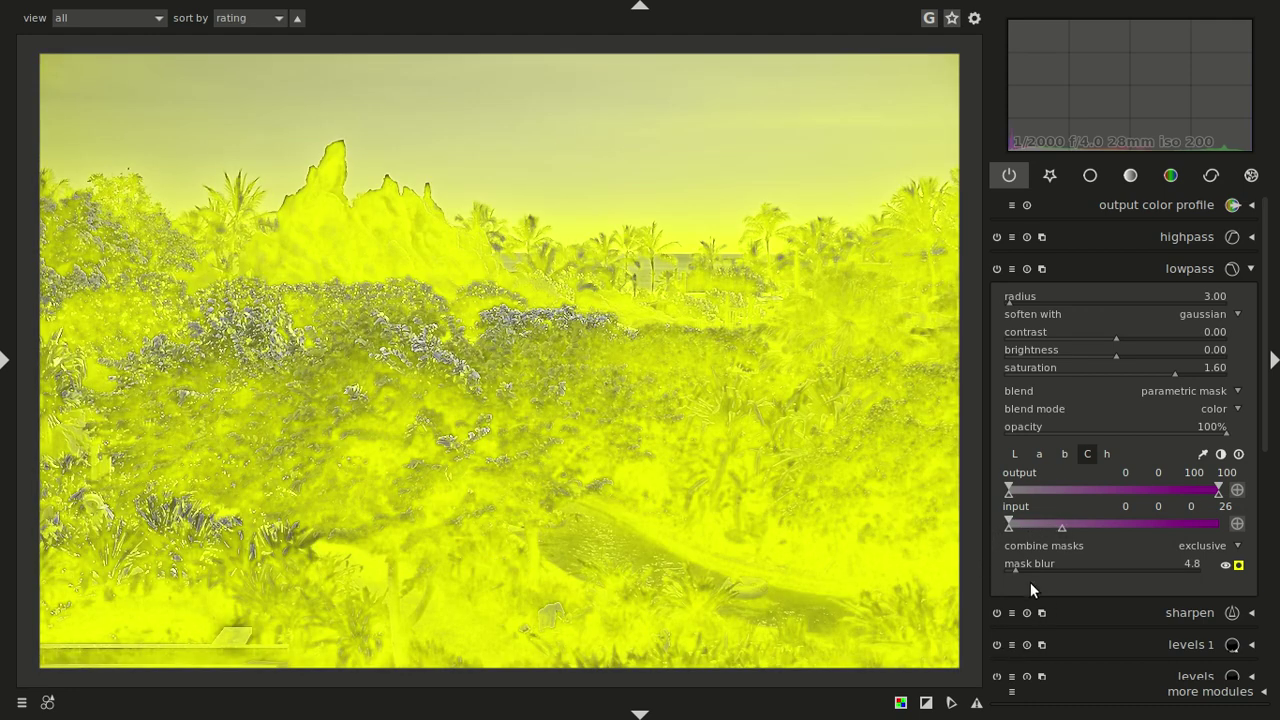
drag(1016, 571, 995, 569)
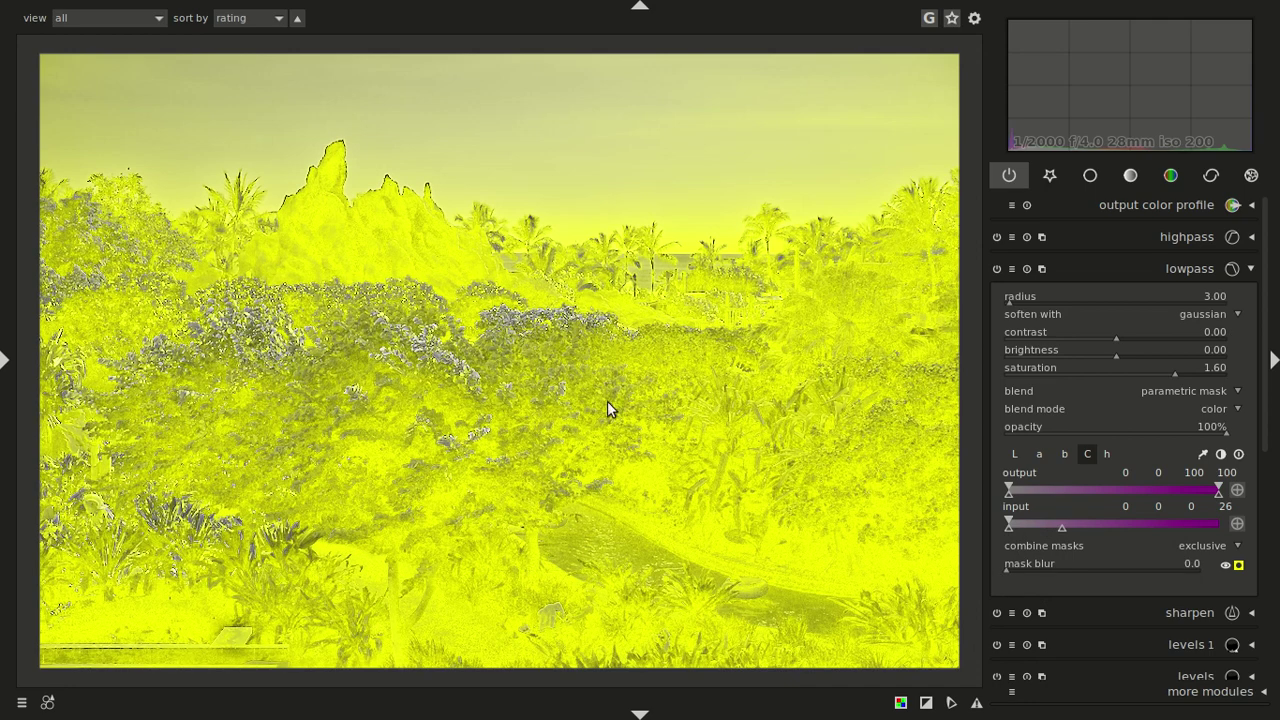
Set lowpass's mask blur to 5.1 while inspecting the mask up close, and hide the mask overlay.
middle_click(859, 288)
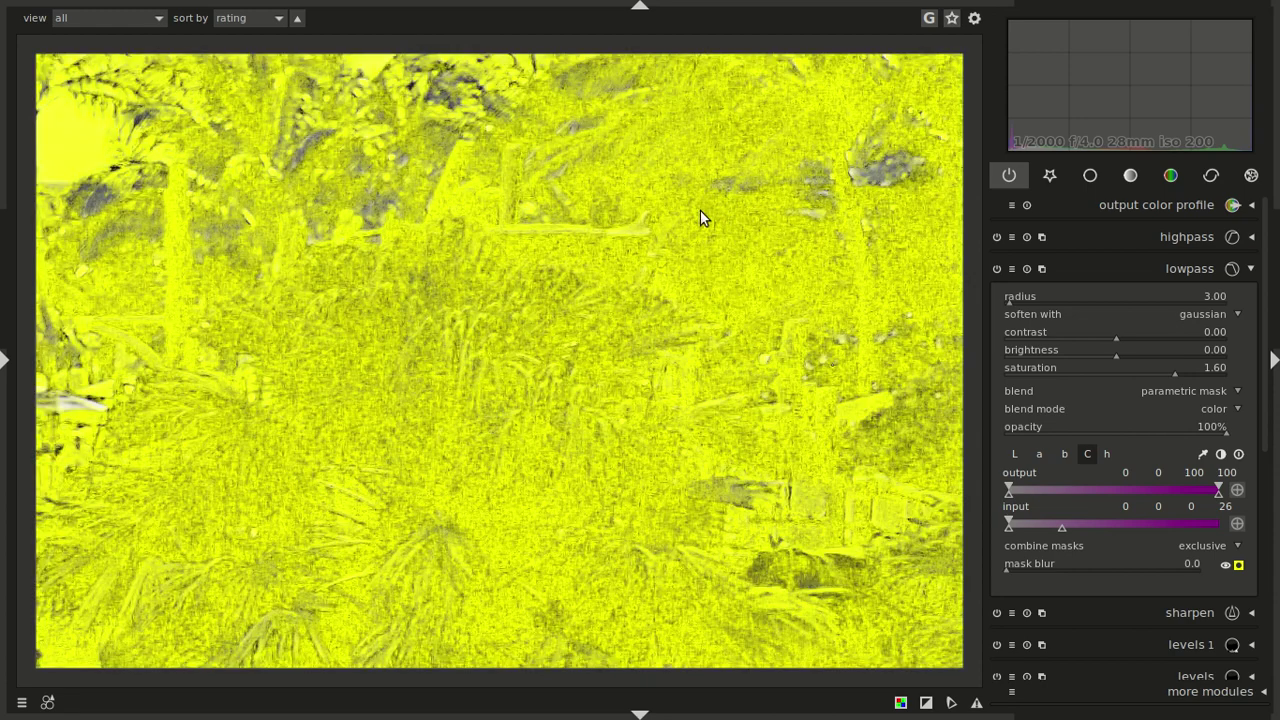
scroll(1009, 570, up, 1)
drag(1010, 571, 1015, 571)
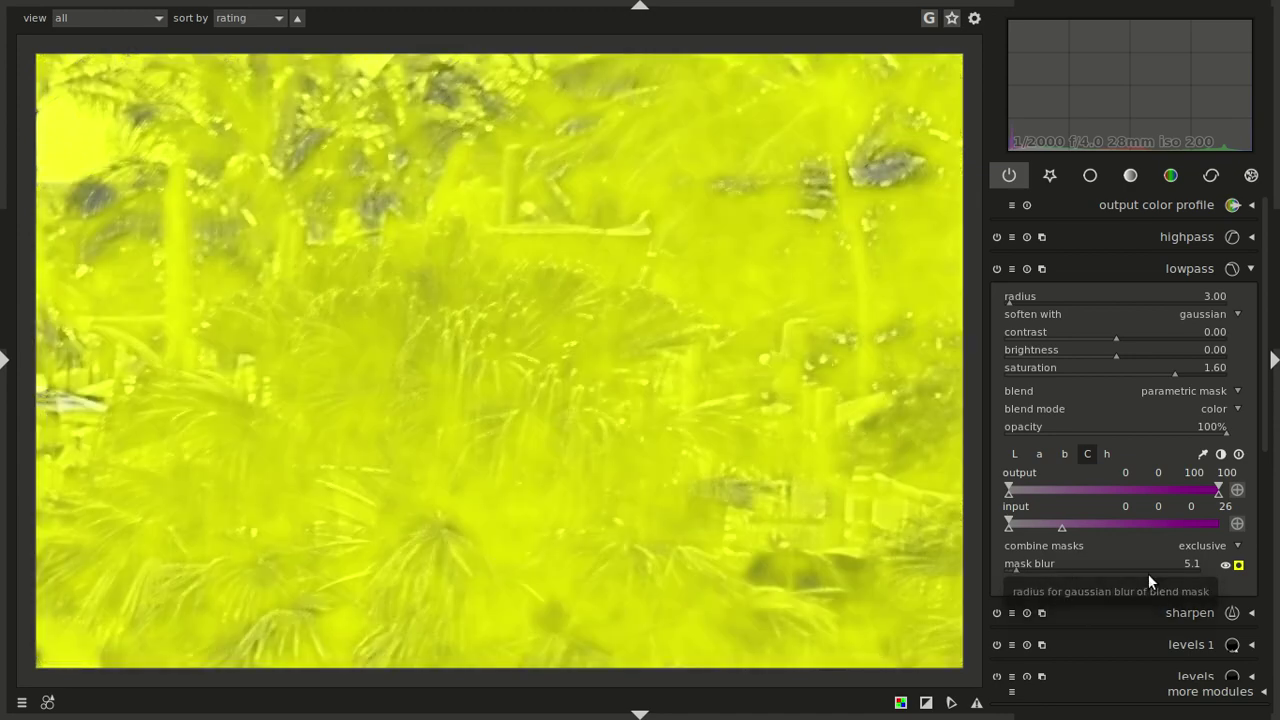
click(1238, 565)
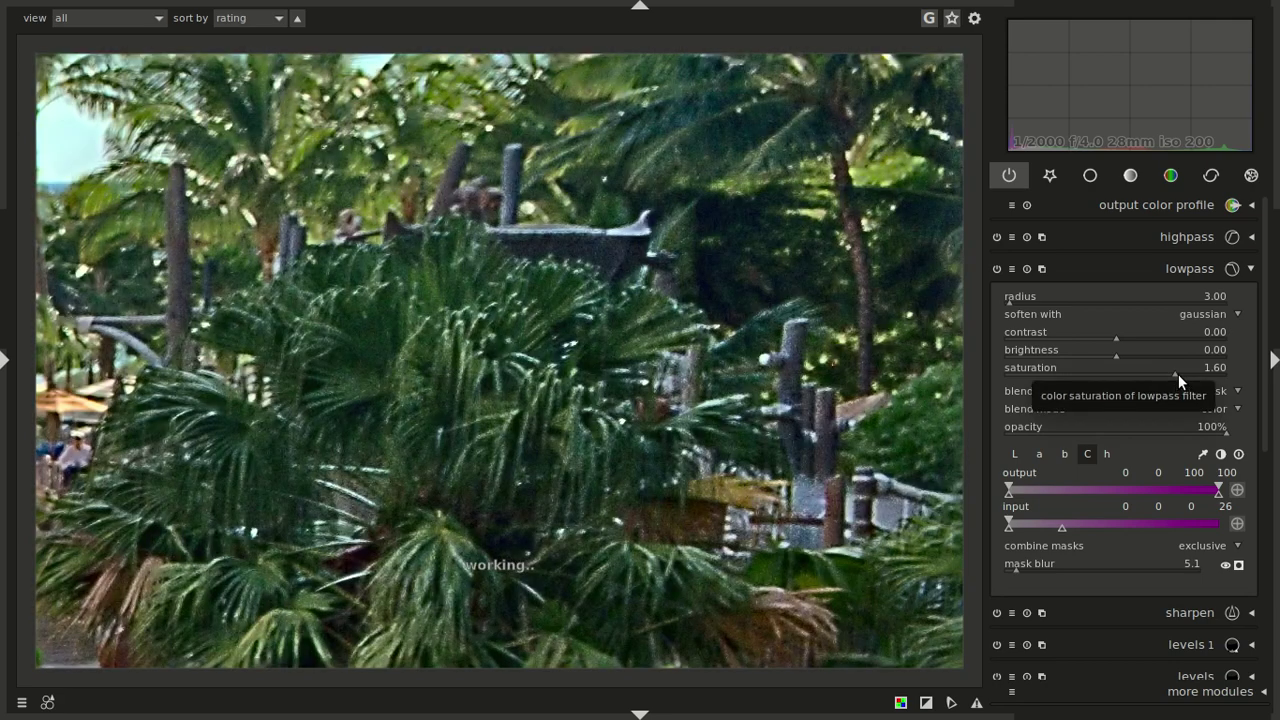
Reset lowpass's saturation to its default and set it to 1.64.
double_click(1178, 374)
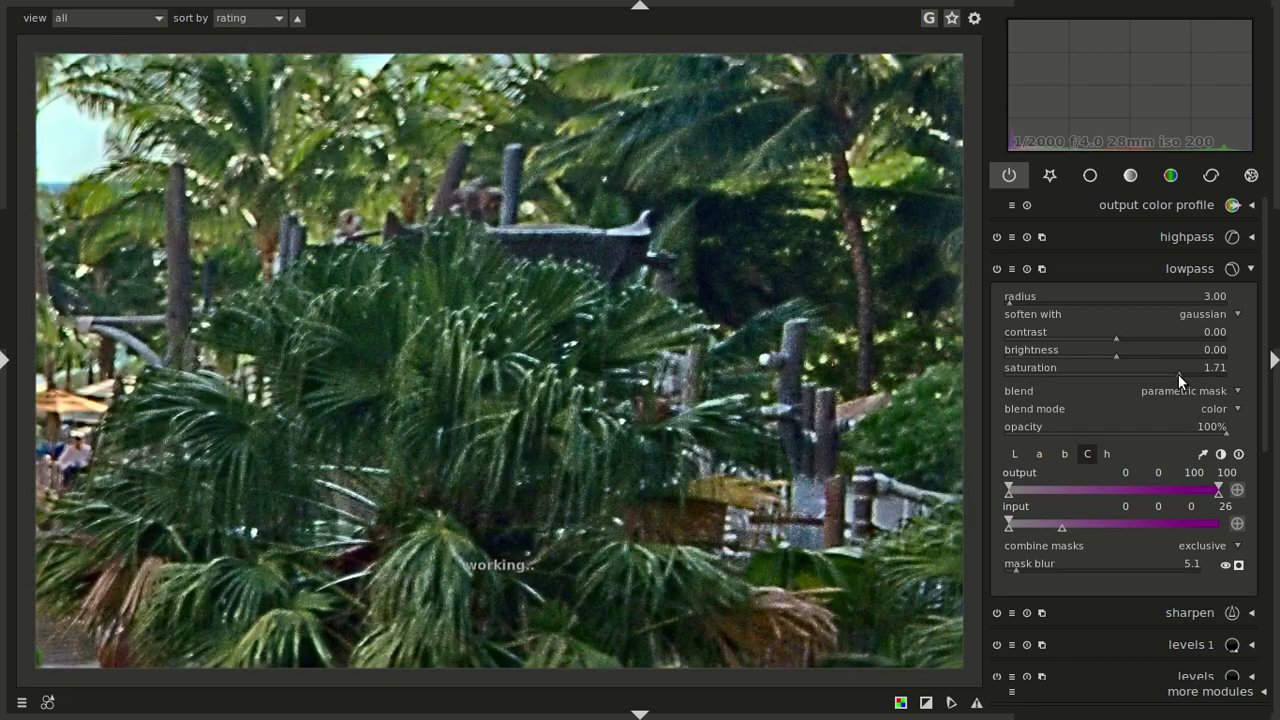
middle_click(699, 401)
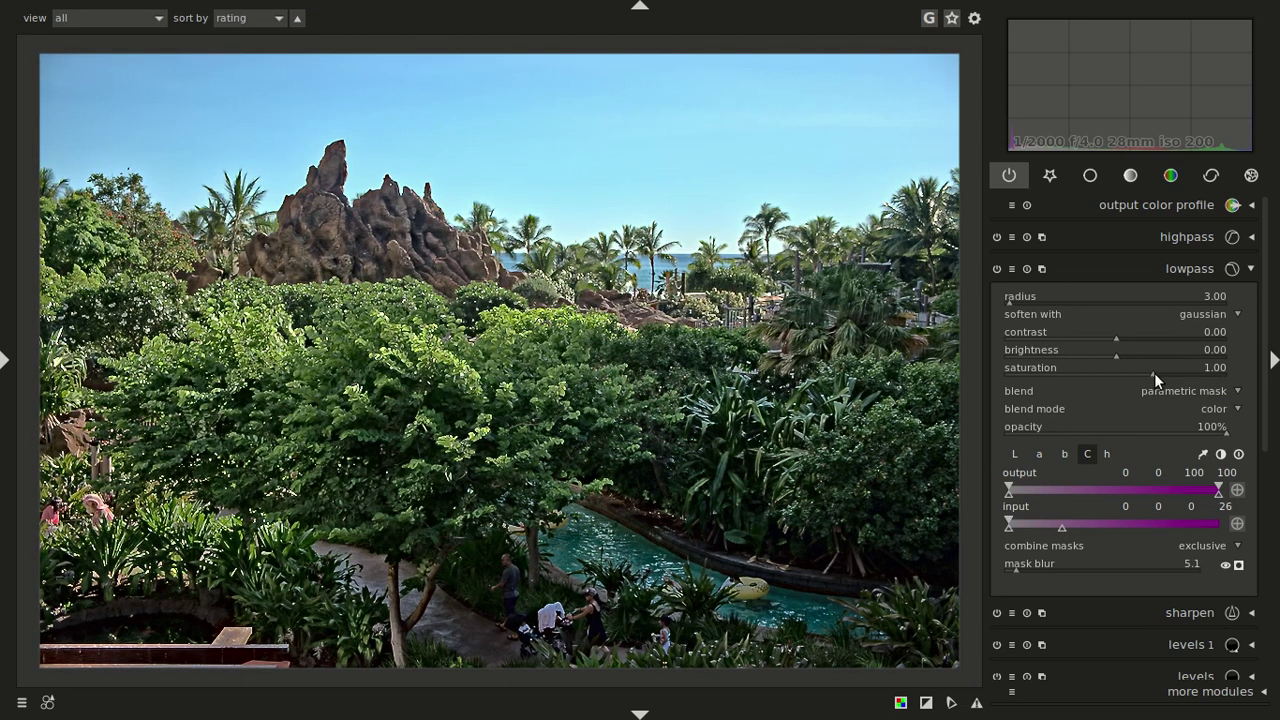
right_click(1155, 373)
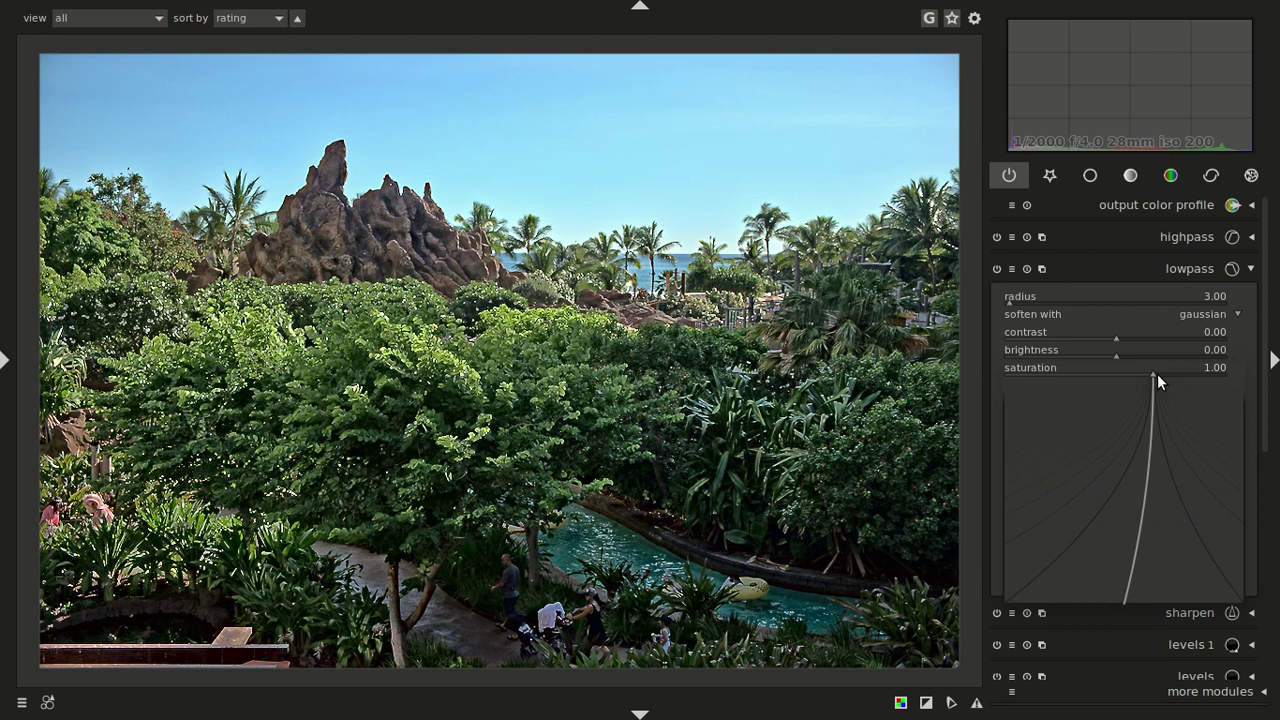
text(1.64)
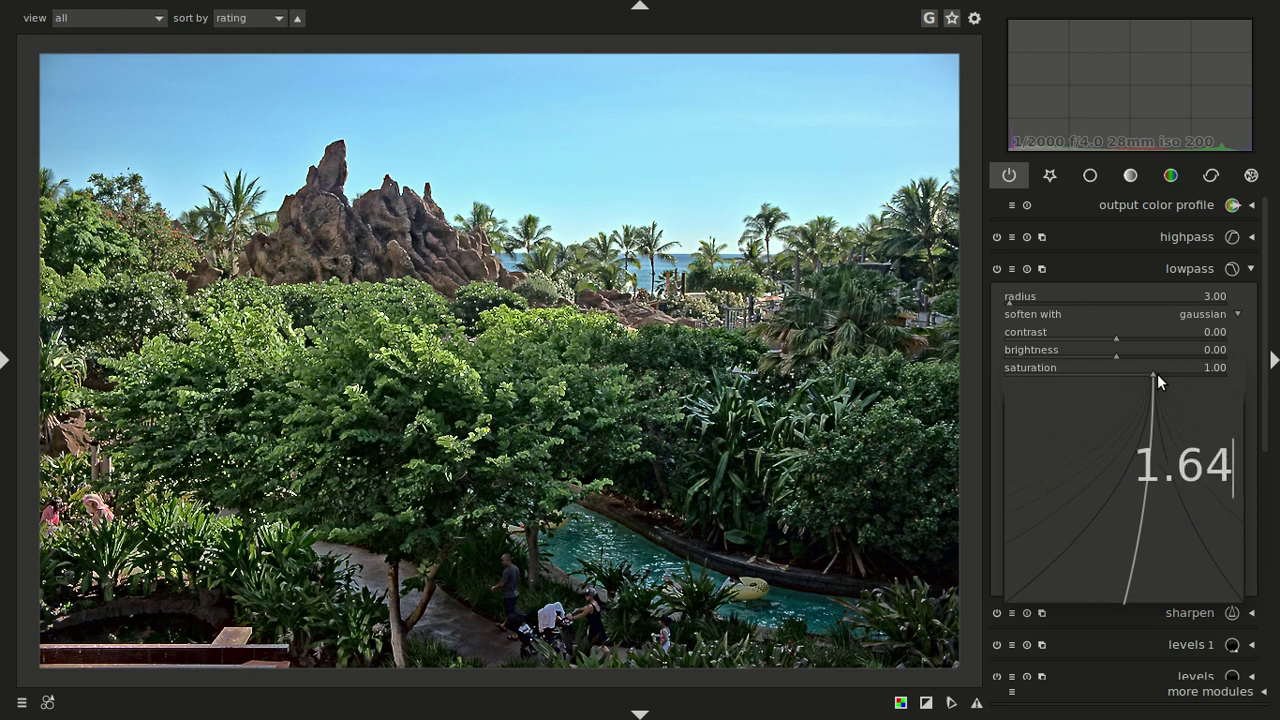
key(Return)
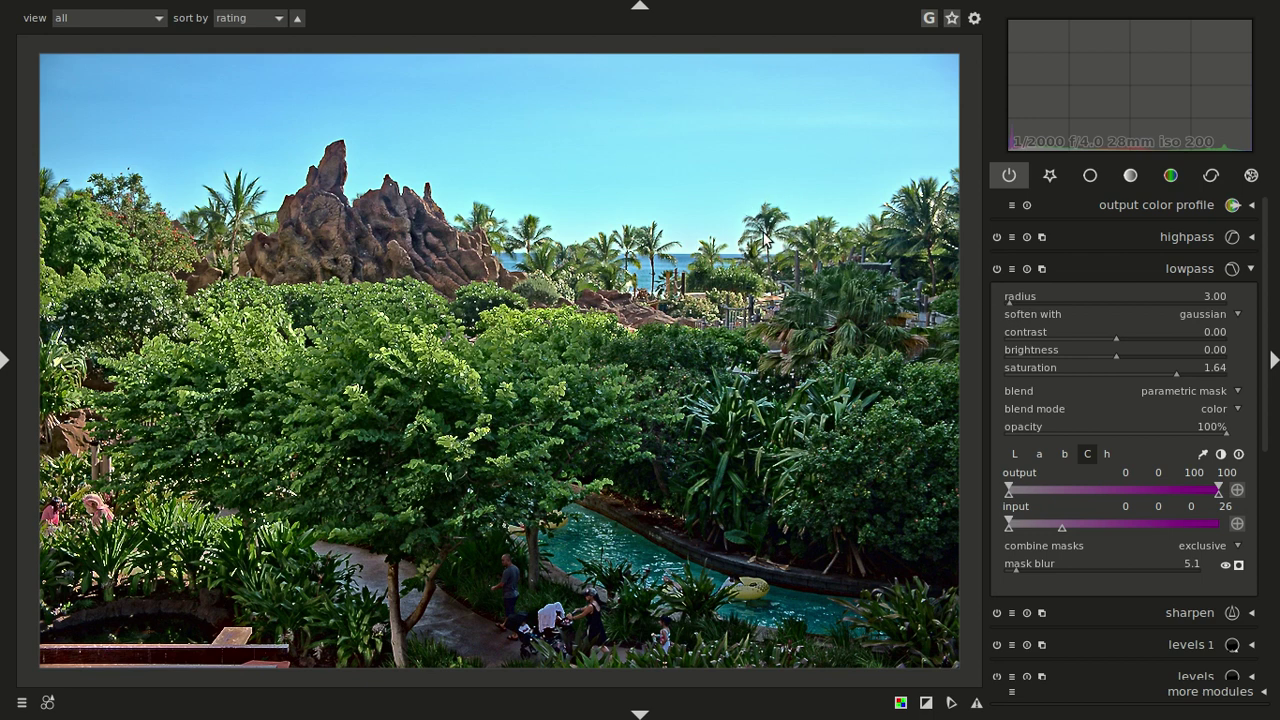
Collapse lowpass, expand the highpass module and compare the full photo with highpass off and on.
click(1198, 272)
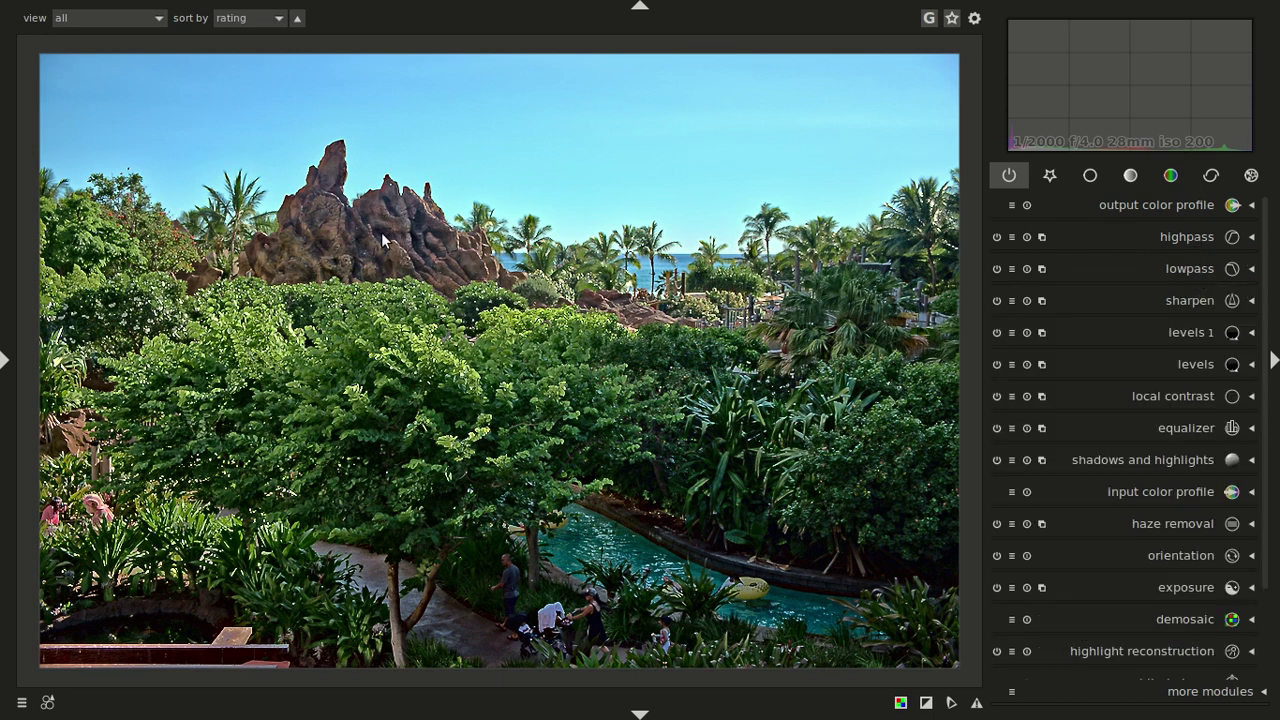
click(1175, 236)
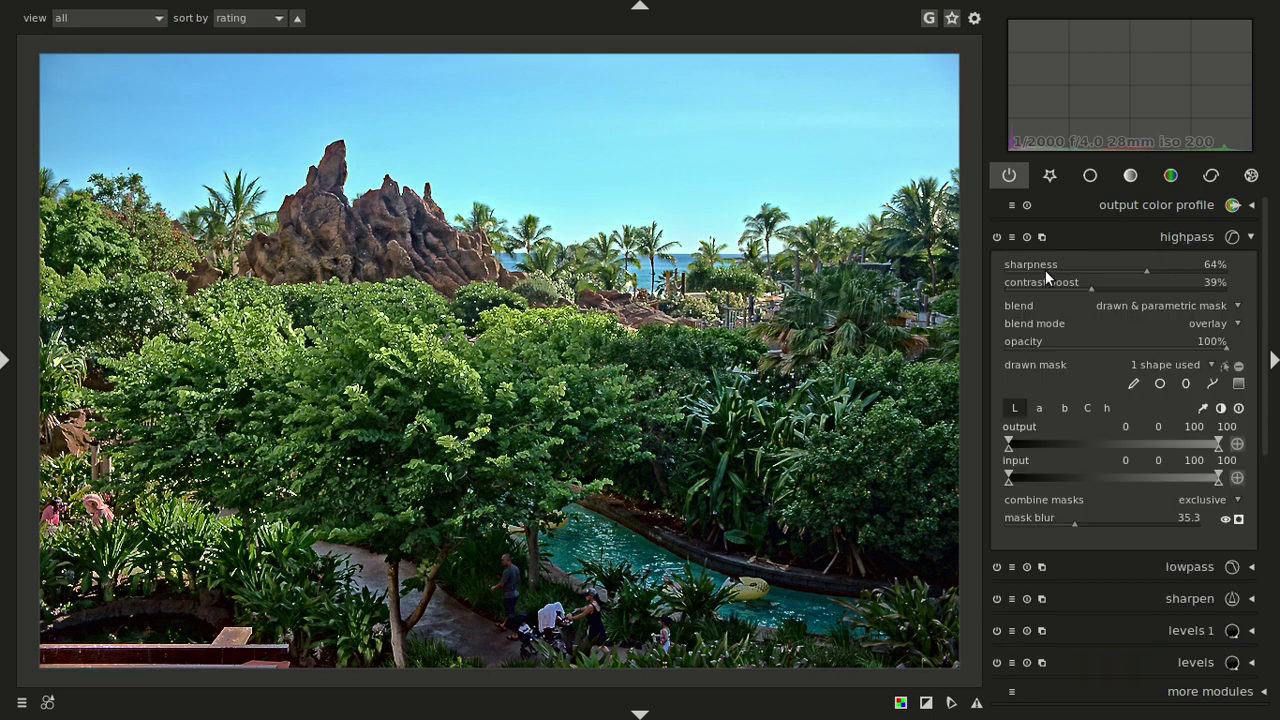
click(997, 237)
click(997, 236)
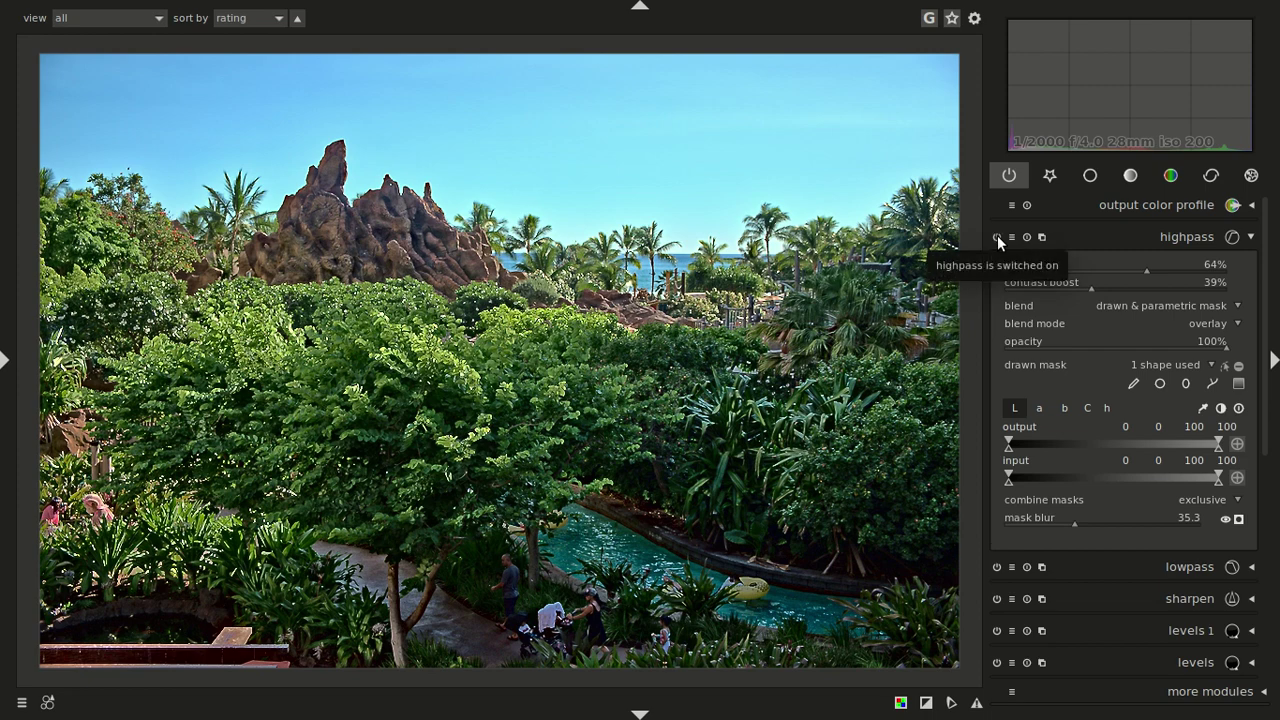
Compare the rock formation up close with highpass off and on several times, leaving the module on.
click(997, 236)
middle_click(345, 251)
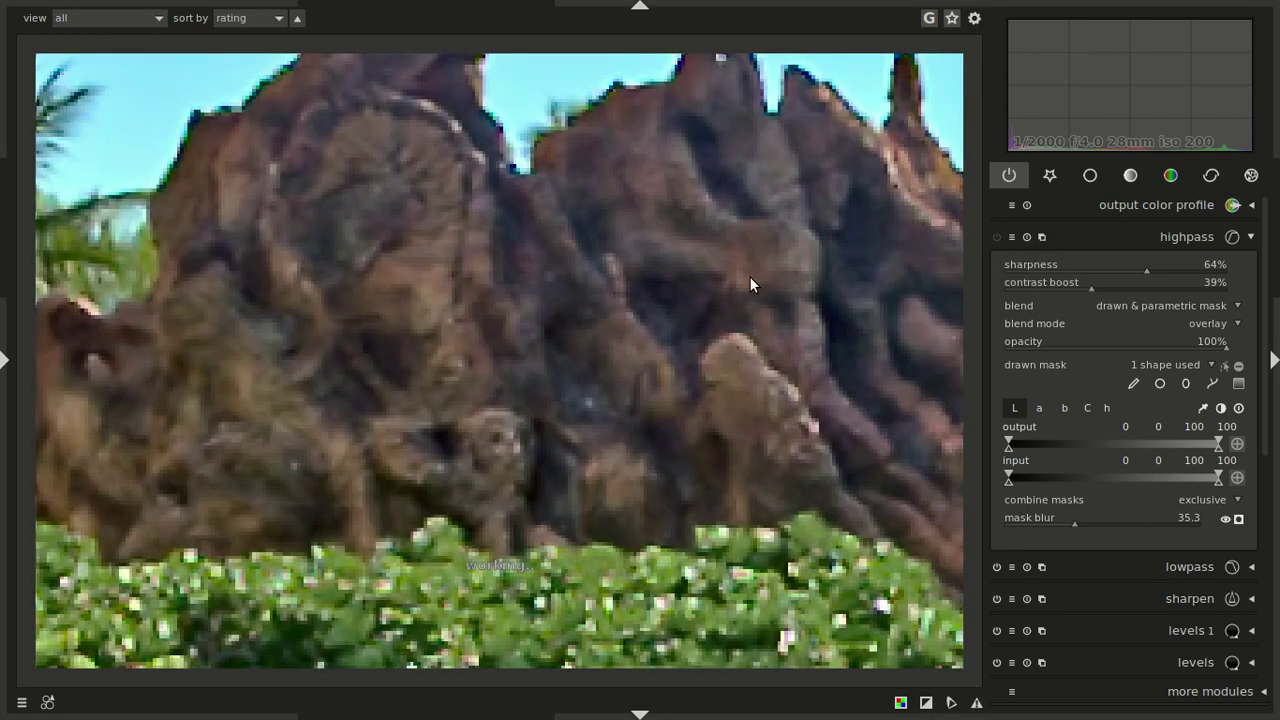
drag(749, 276, 683, 296)
click(996, 234)
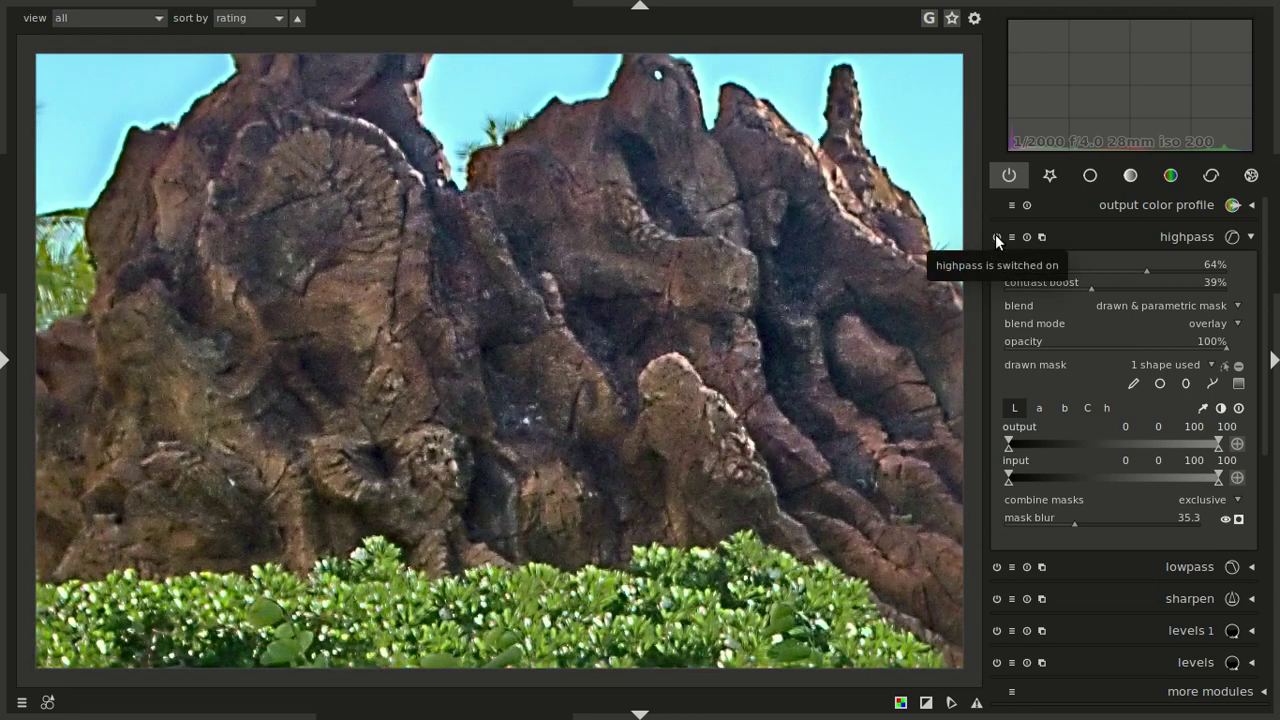
click(996, 236)
click(996, 236)
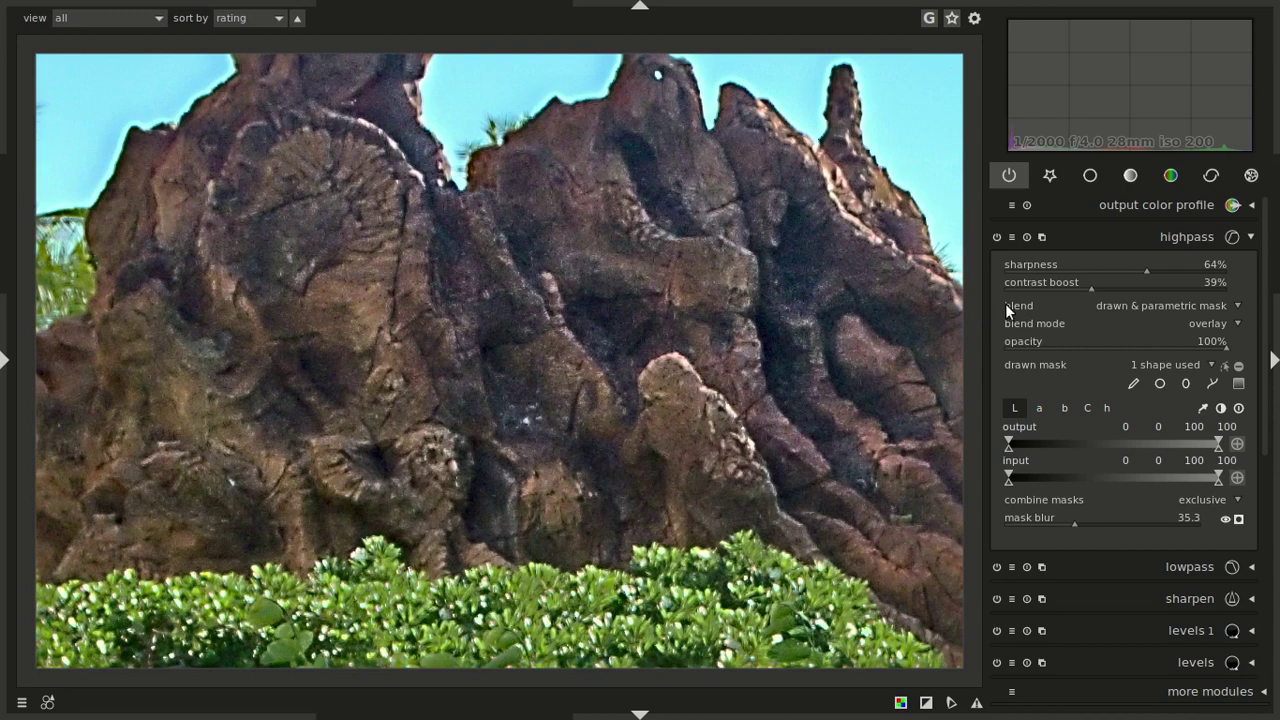
click(996, 238)
click(996, 238)
Show the outline of highpass's drawn mask around the rock formation, both up close and in a wider view.
click(1223, 372)
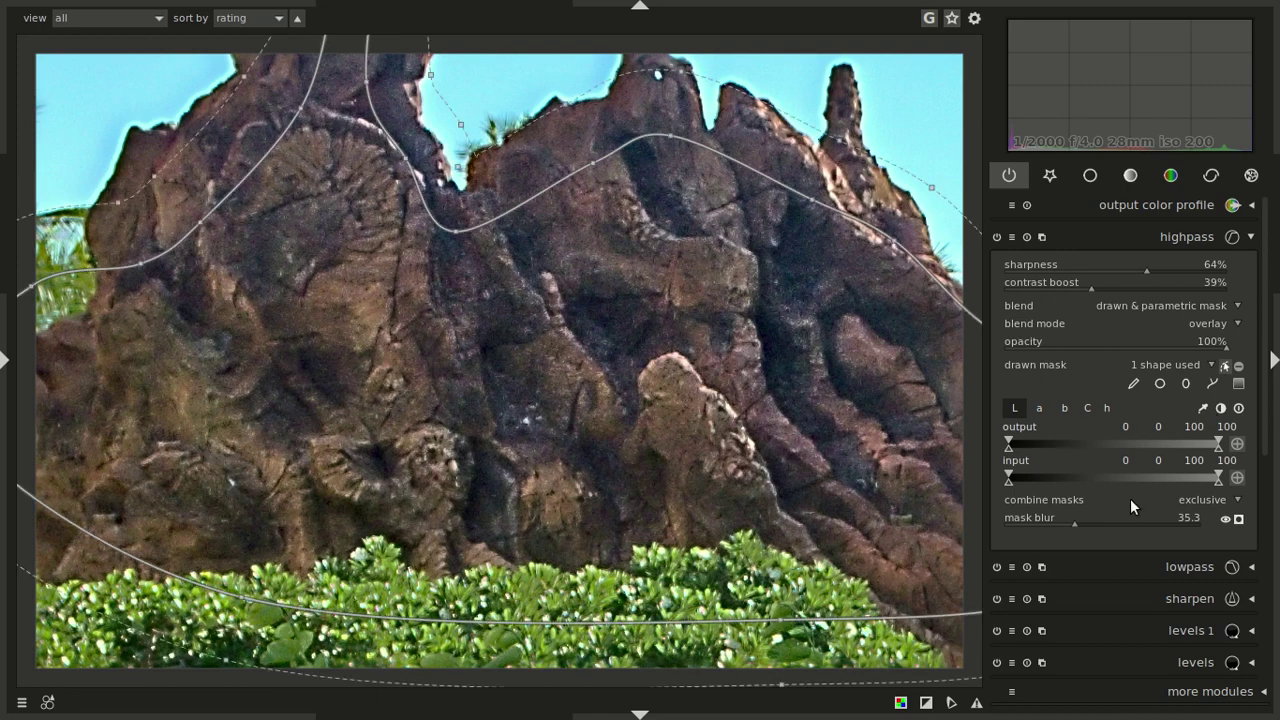
scroll(1277, 561, down, 1)
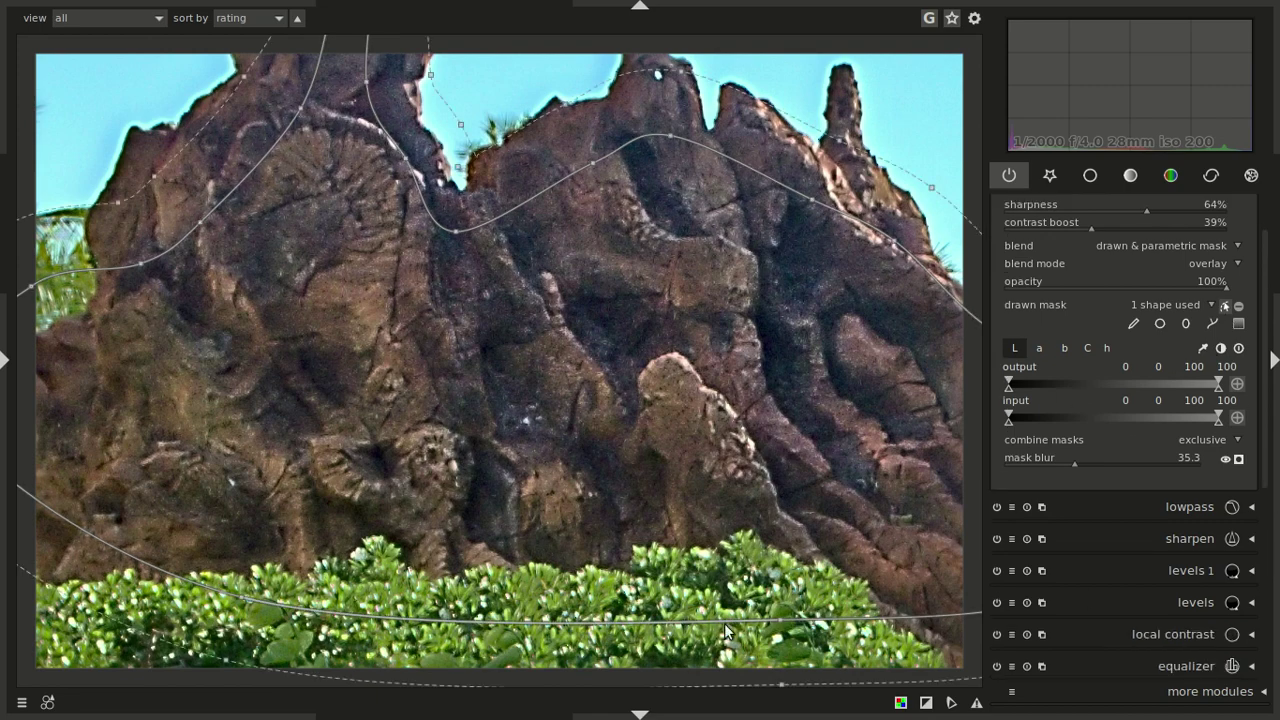
click(1221, 308)
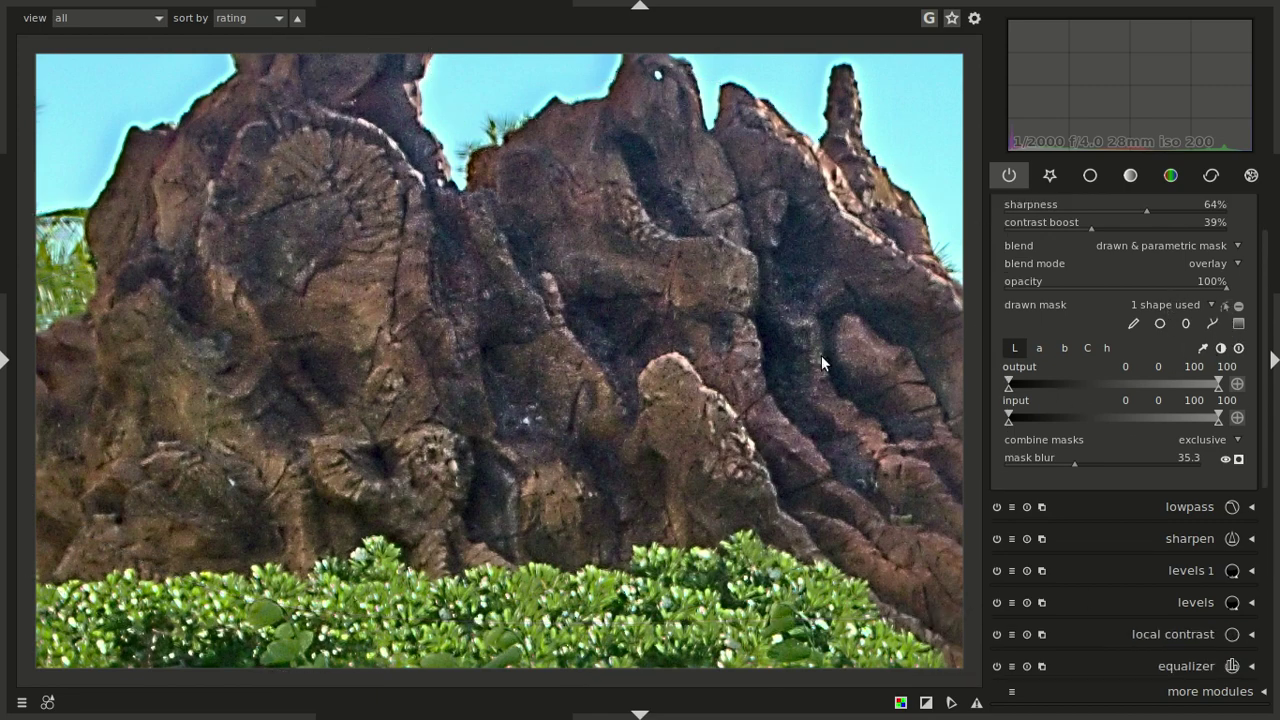
scroll(617, 339, down, 4)
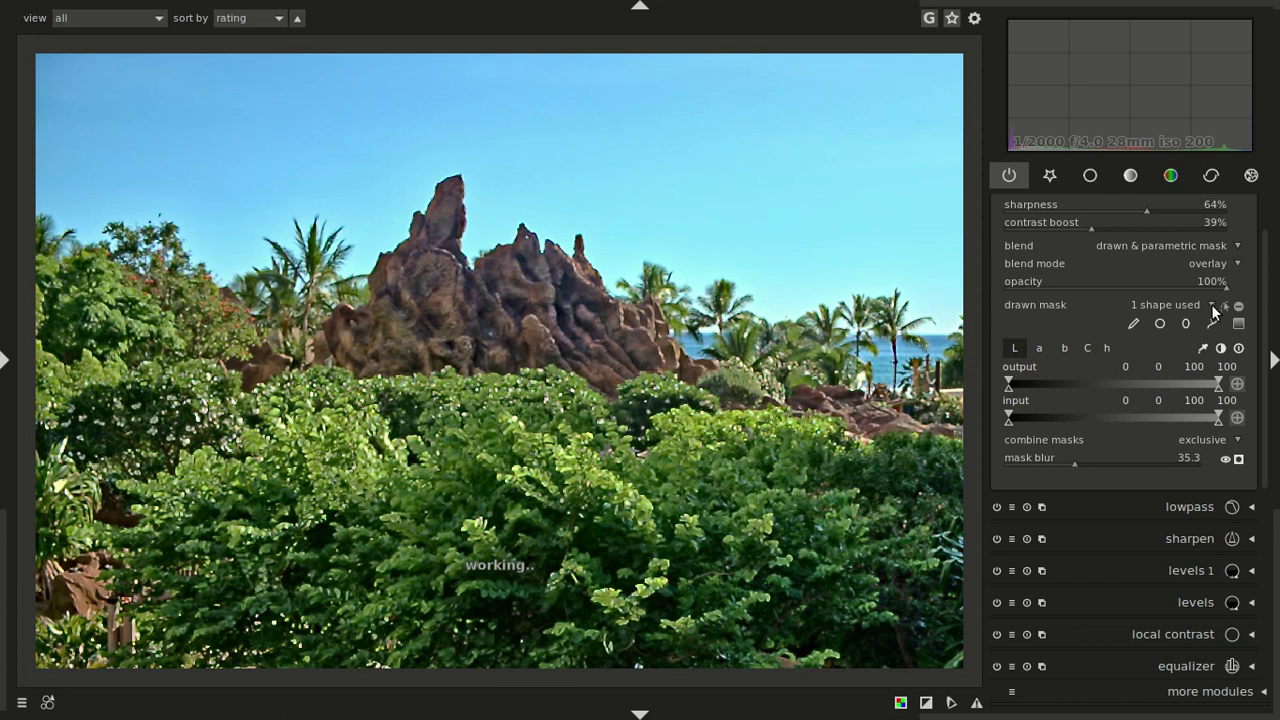
click(1224, 306)
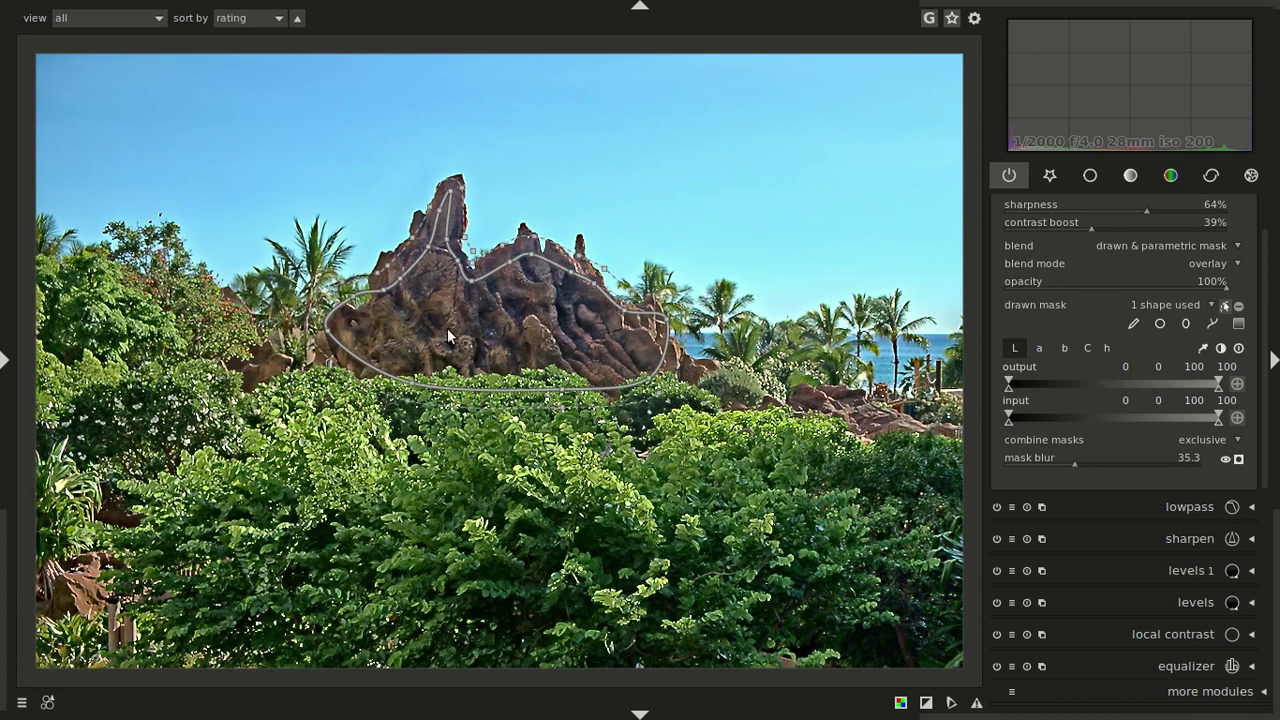
Review the a, b, C and h channels of highpass's parametric mask and show the combined mask over the photo.
click(1039, 347)
click(1064, 347)
click(1087, 347)
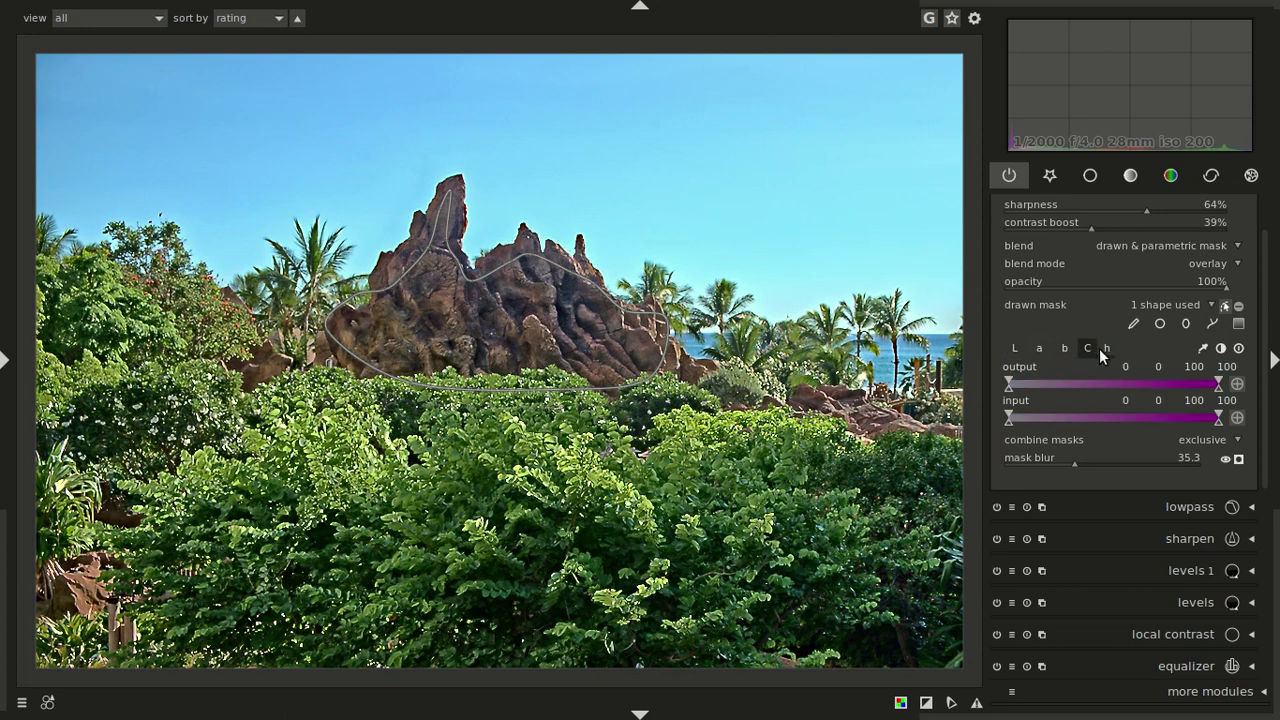
click(1104, 348)
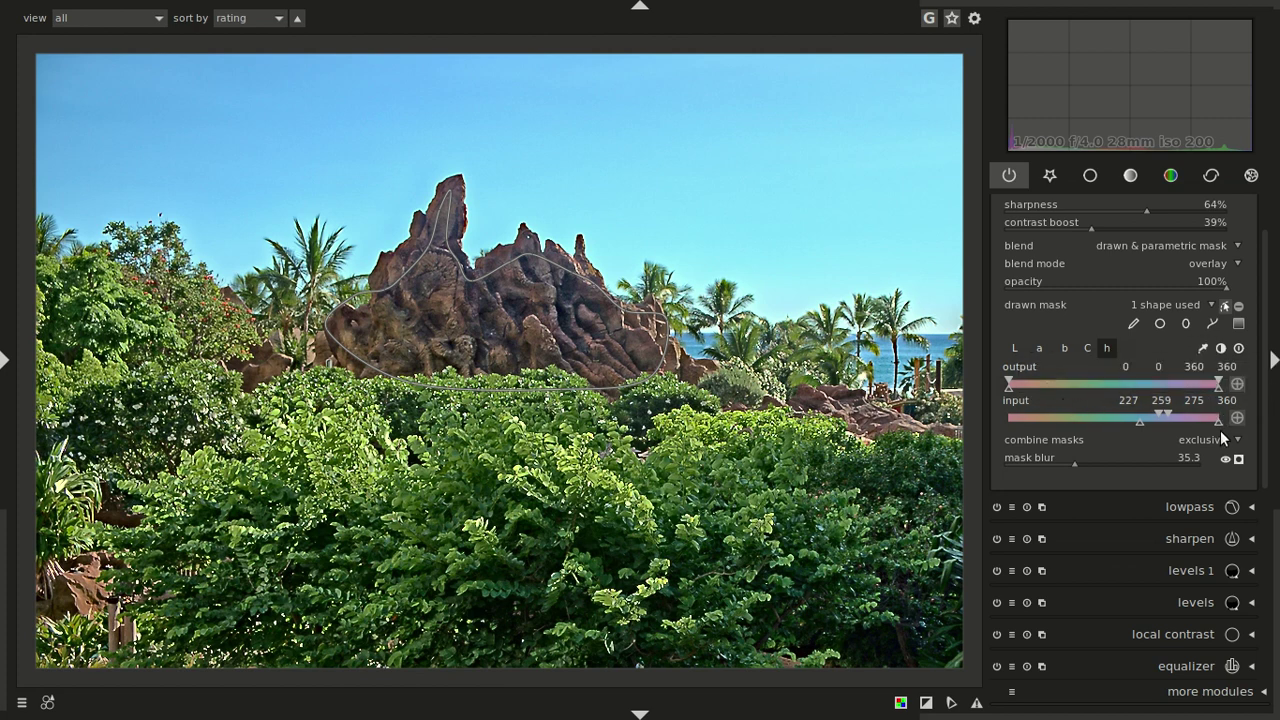
click(1238, 459)
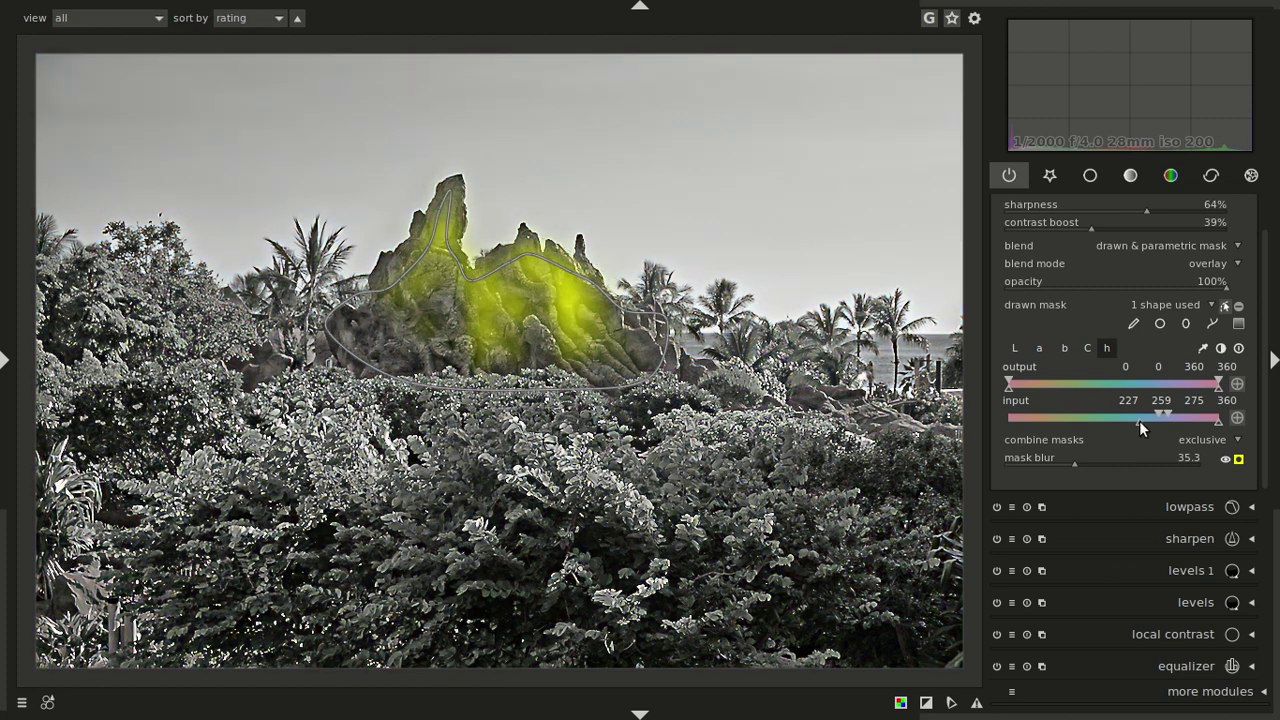
Set highpass's h channel input range to 152, 221, 302, 360 and hide the mask overlay and shape outline.
drag(1136, 420, 1104, 425)
drag(1103, 425, 1096, 425)
drag(1171, 412, 1141, 411)
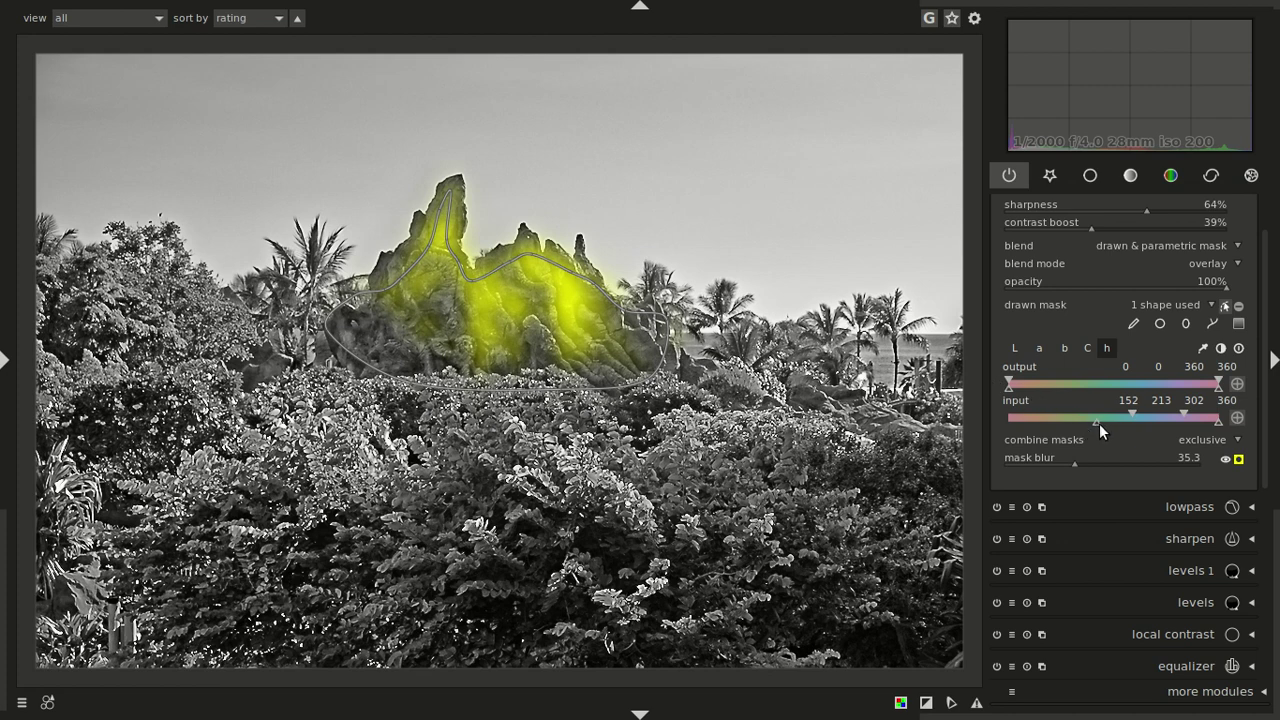
drag(1127, 412, 1118, 414)
click(1238, 458)
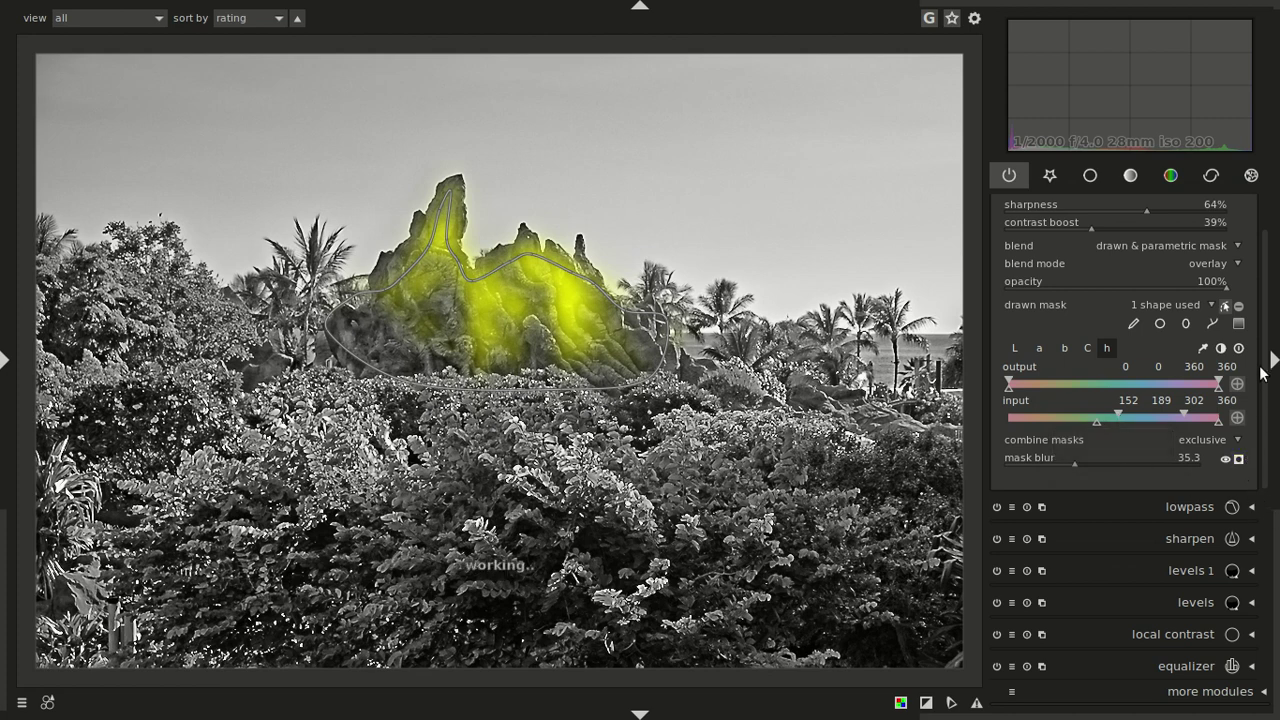
click(1224, 307)
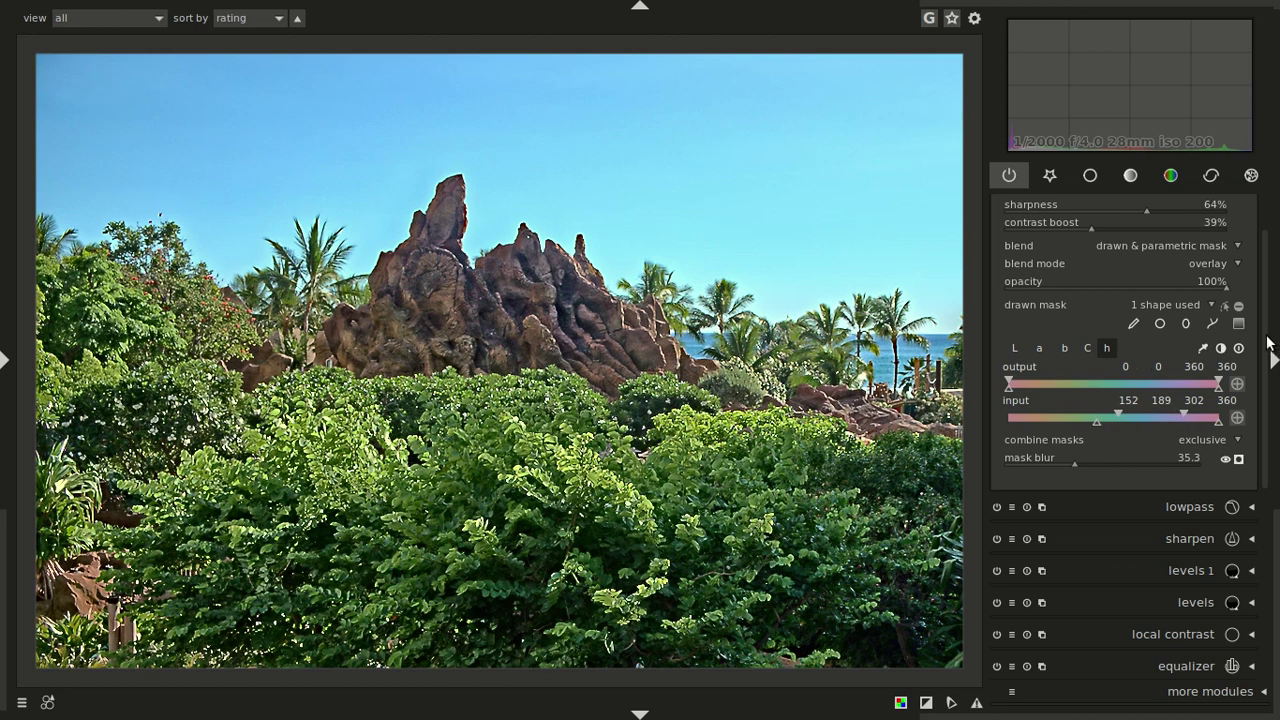
scroll(1266, 345, up, 2)
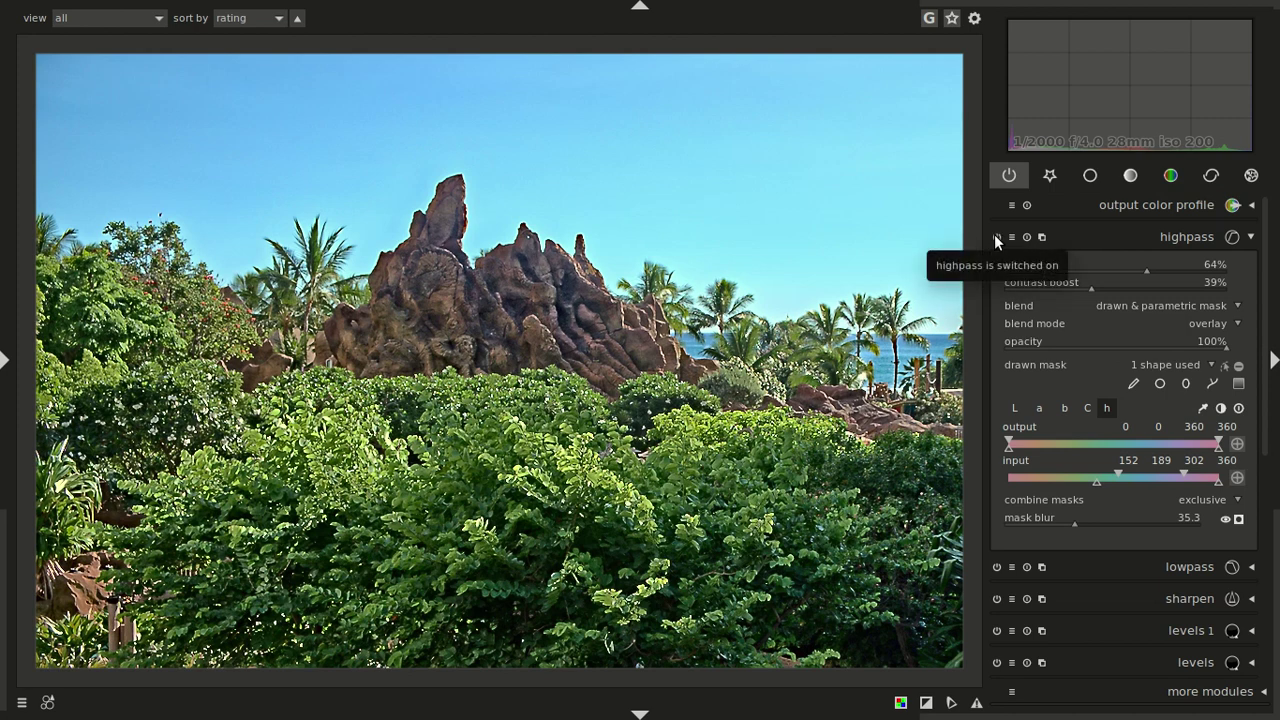
drag(1119, 474, 1139, 473)
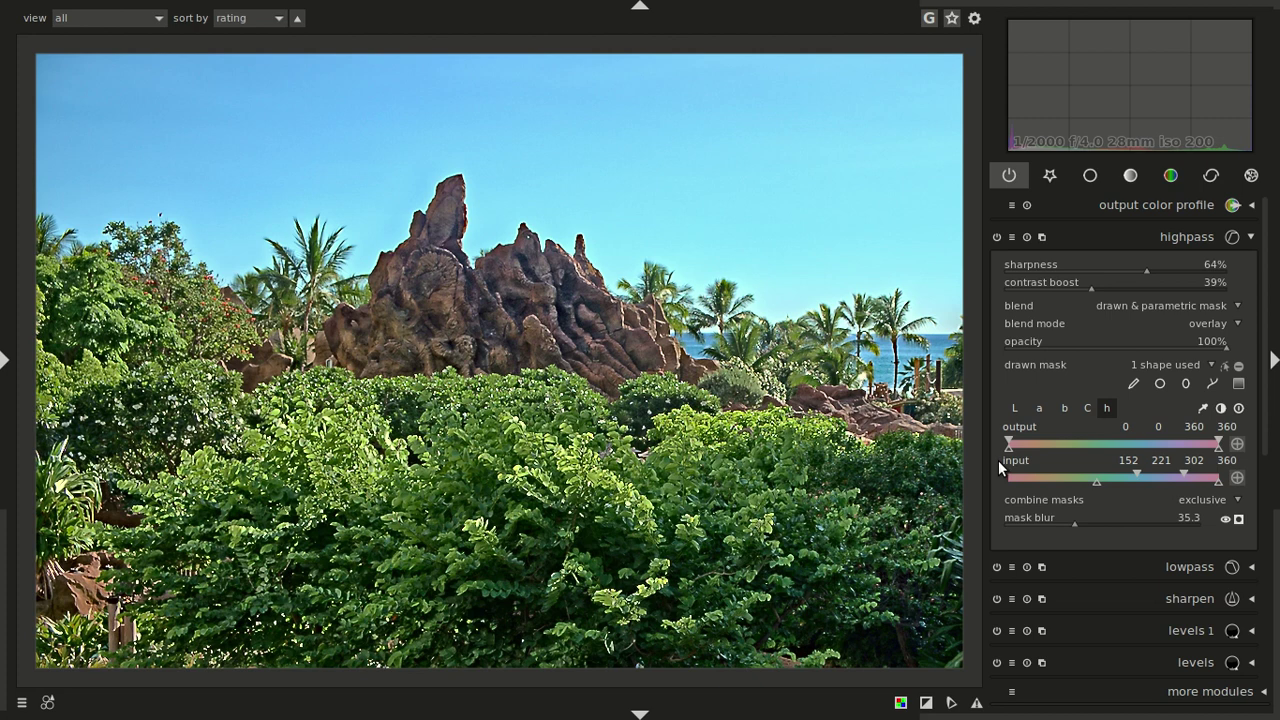
Change highpass's blend mode to normal and toggle the module off and back on to compare.
click(1210, 322)
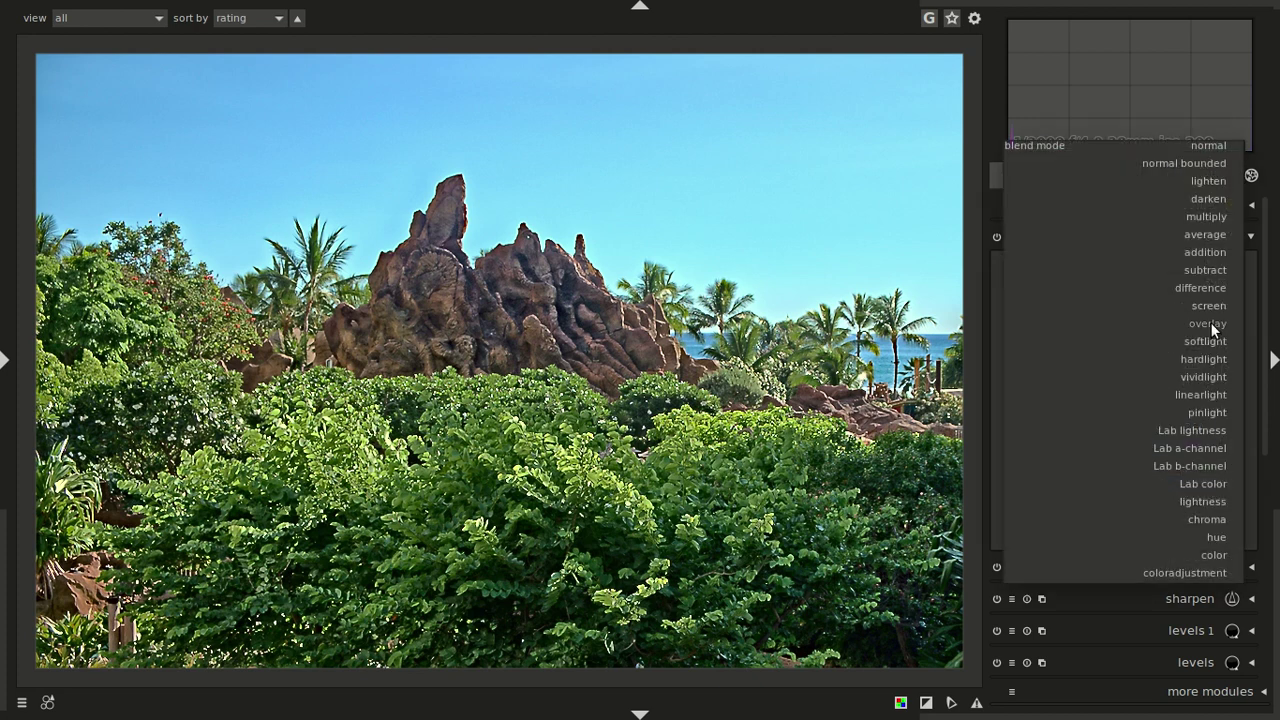
click(1217, 149)
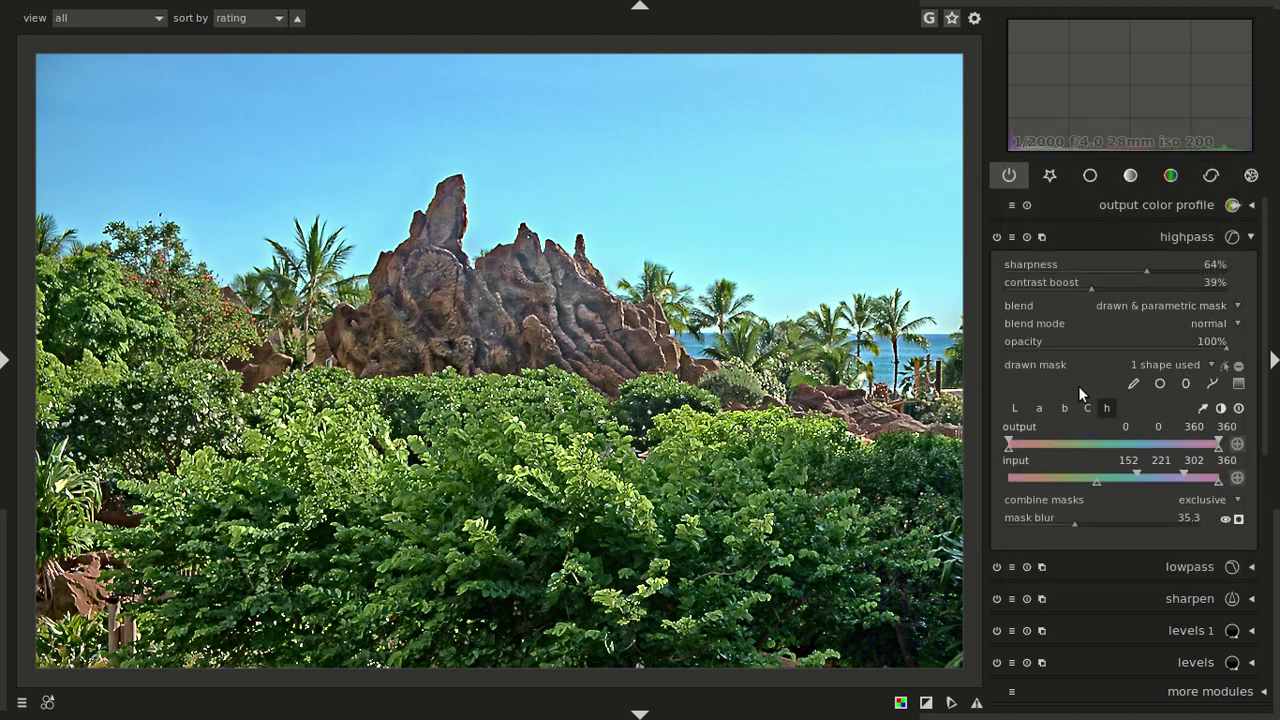
click(997, 237)
click(997, 237)
Examine the rocks up close with normal-blended highpass off and on twice, leaving the module on.
middle_click(542, 313)
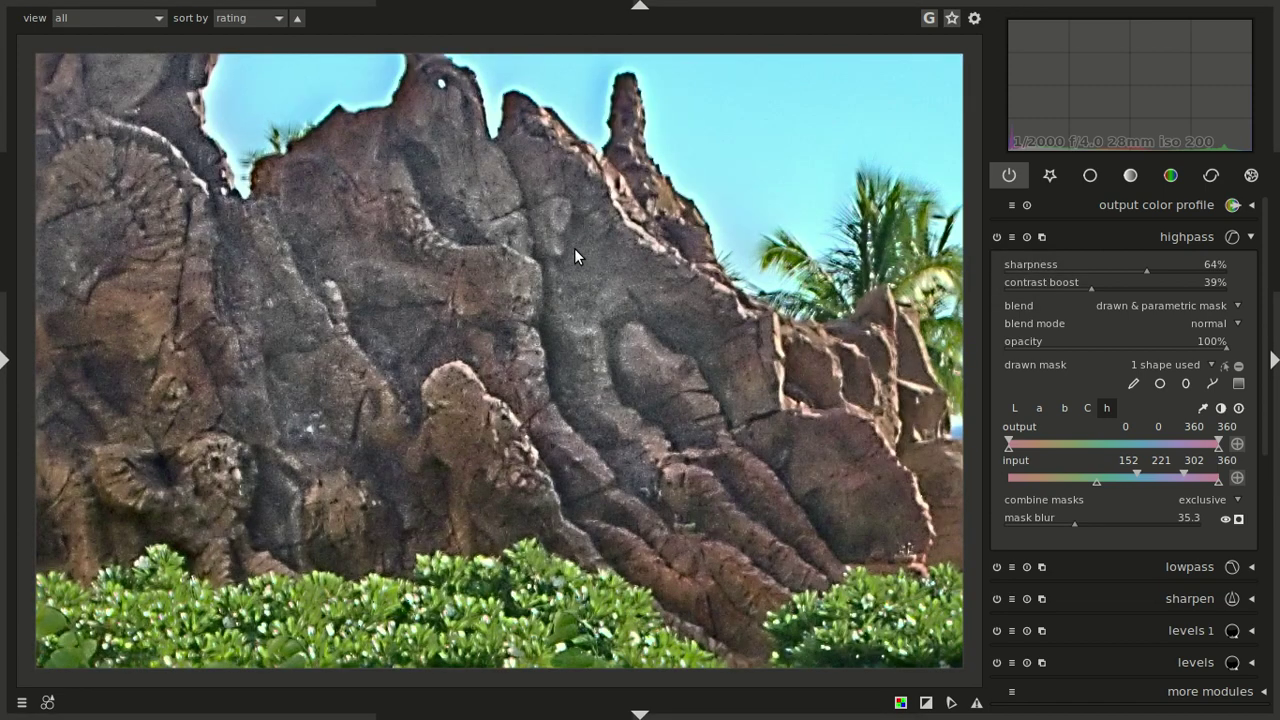
click(997, 238)
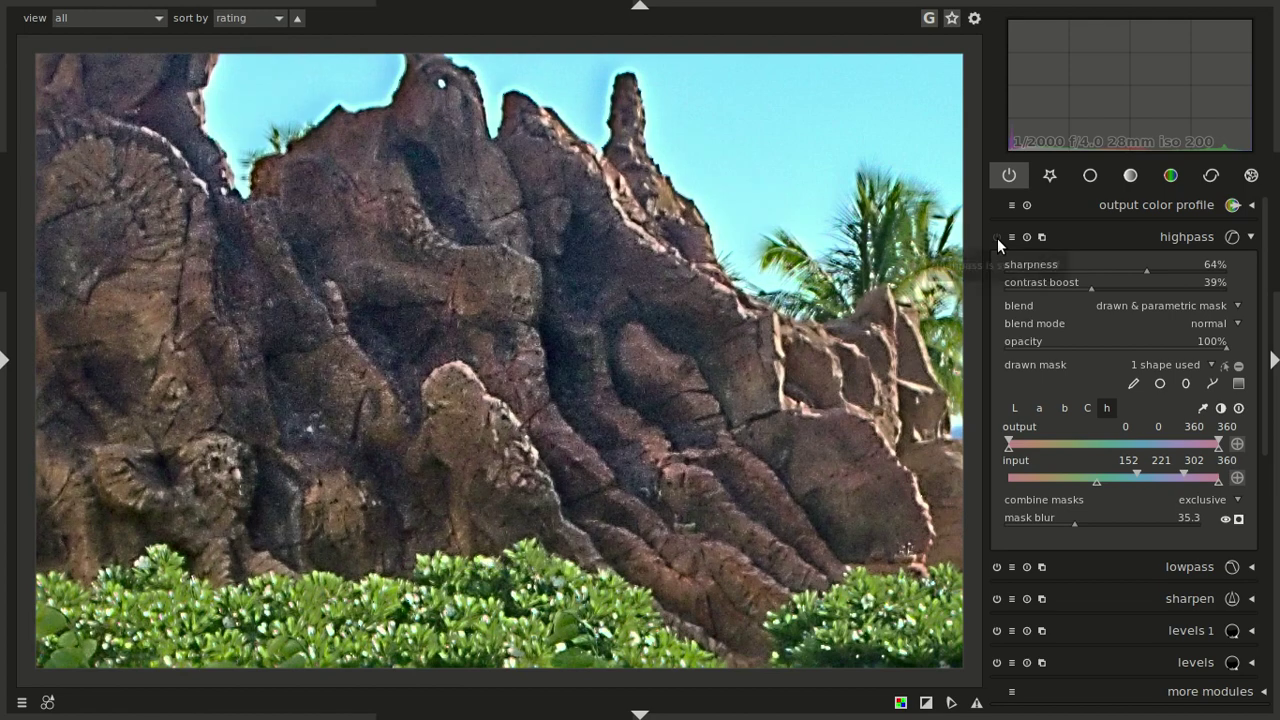
click(997, 238)
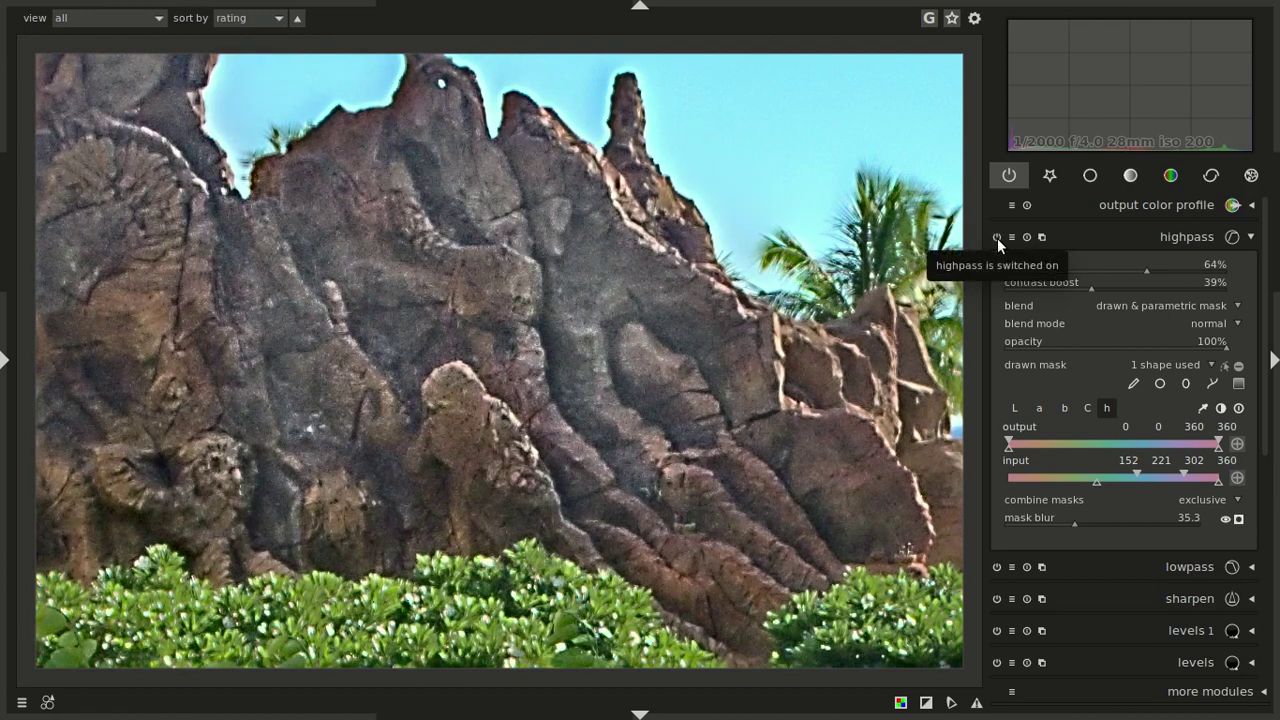
click(997, 238)
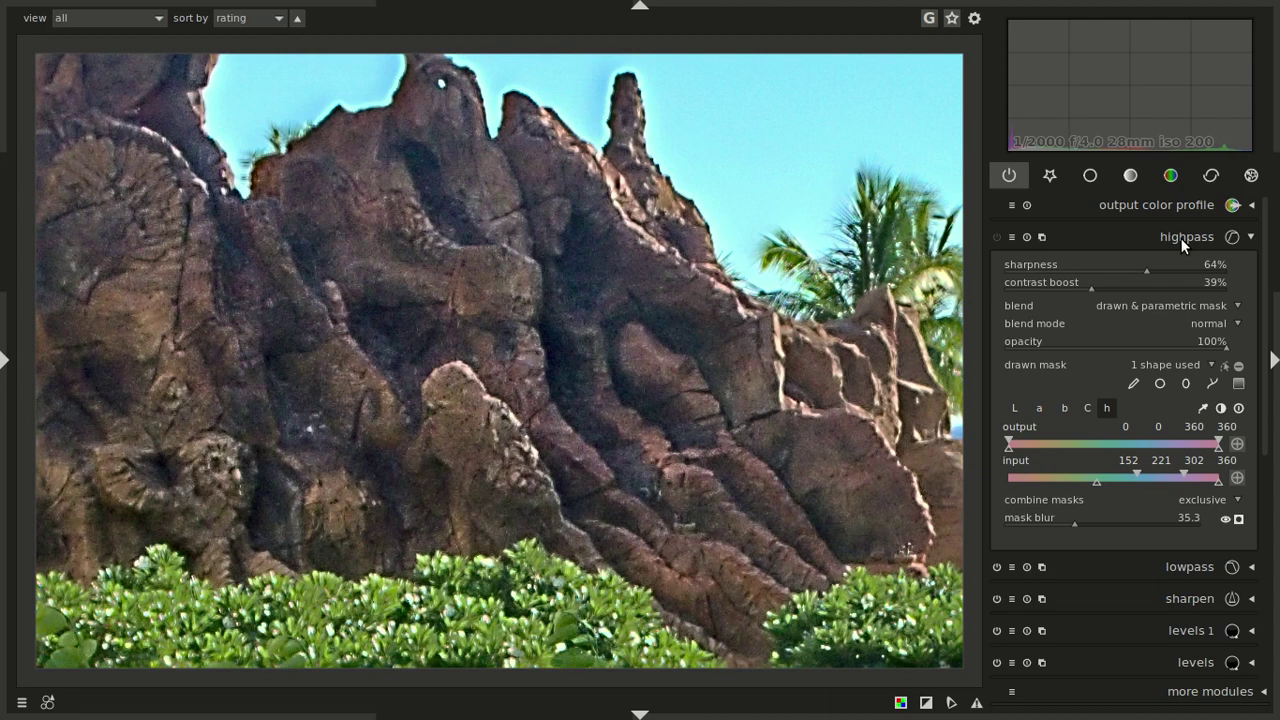
click(997, 237)
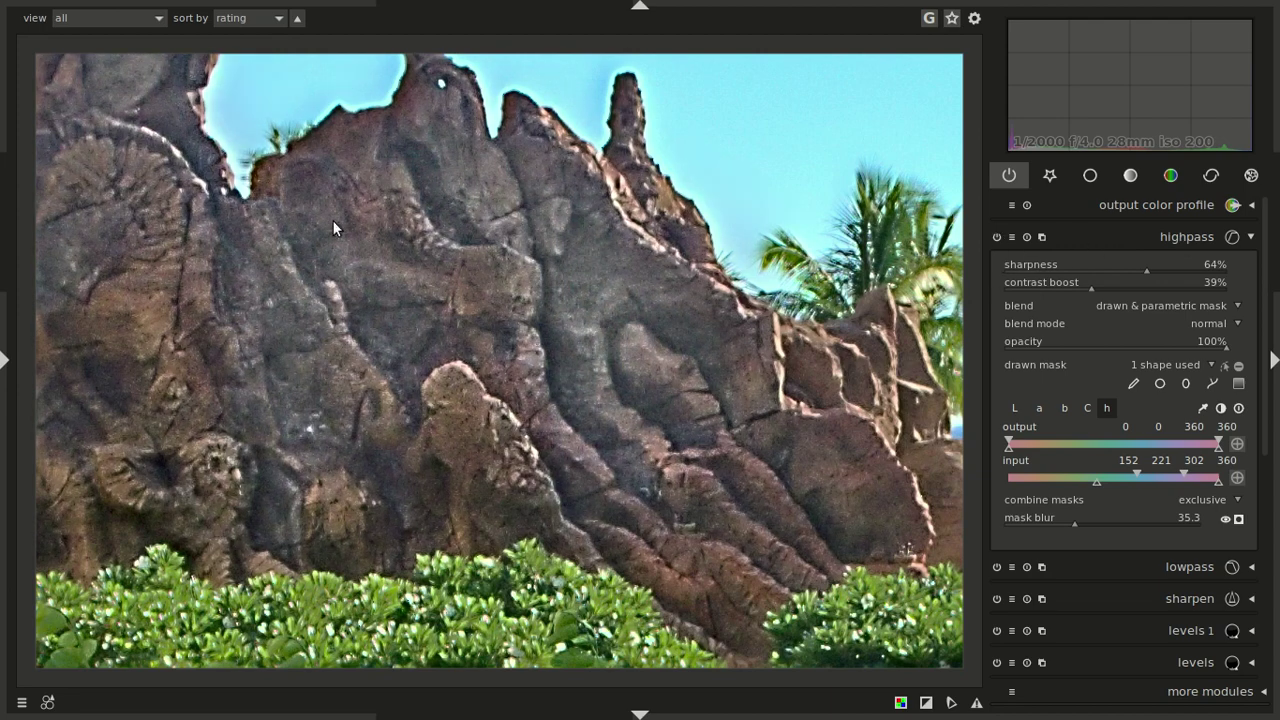
Try the overlay and softlight blend modes on highpass, settle on overlay, and collapse the module with the whole photo in view.
click(1220, 323)
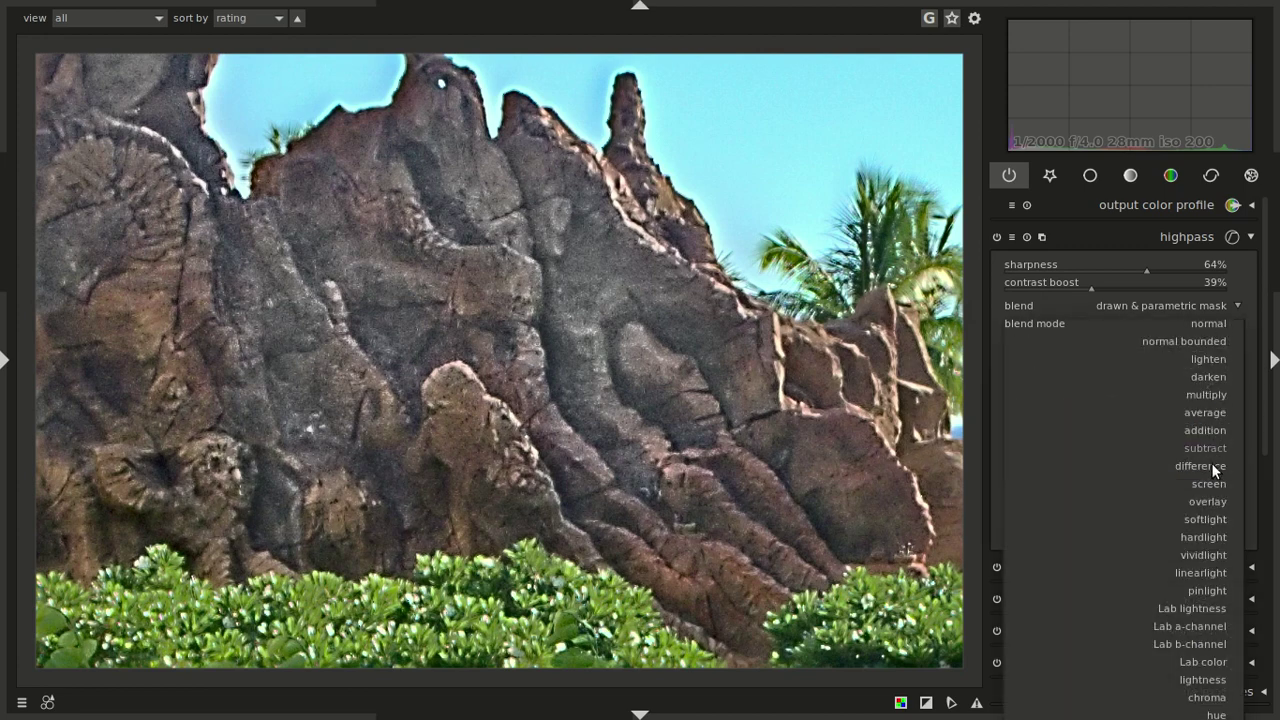
click(1215, 504)
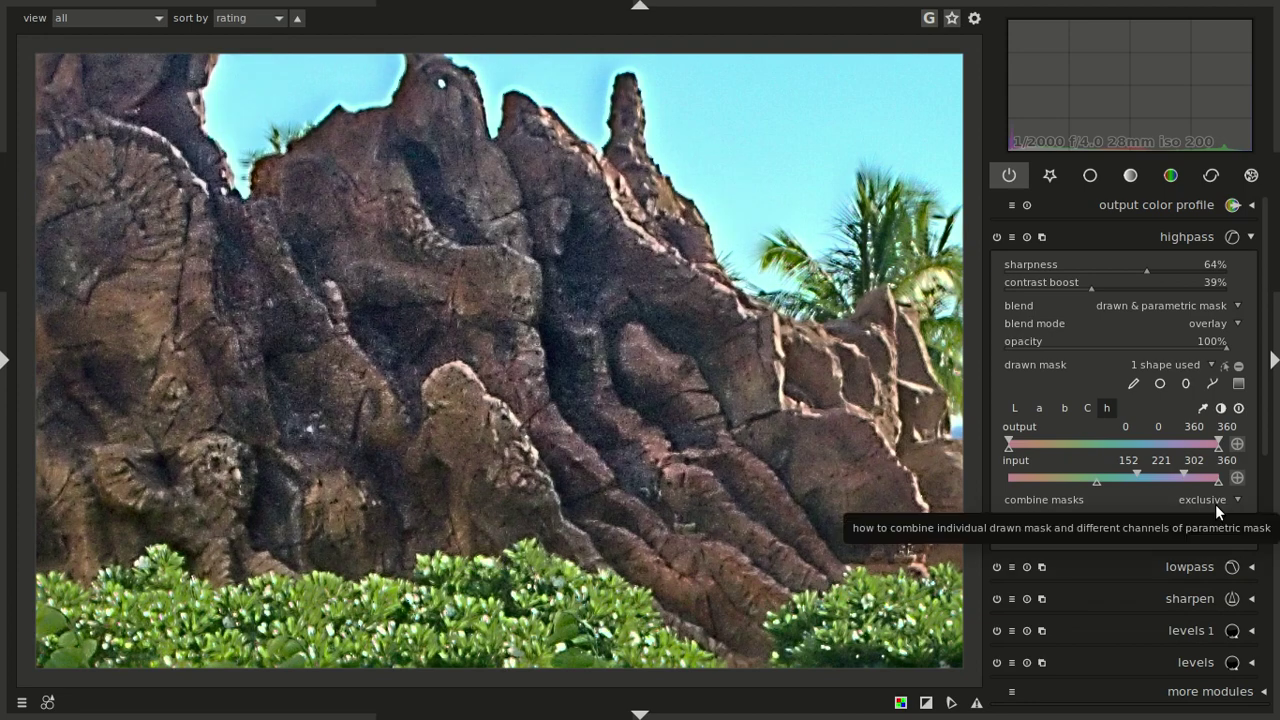
click(1214, 322)
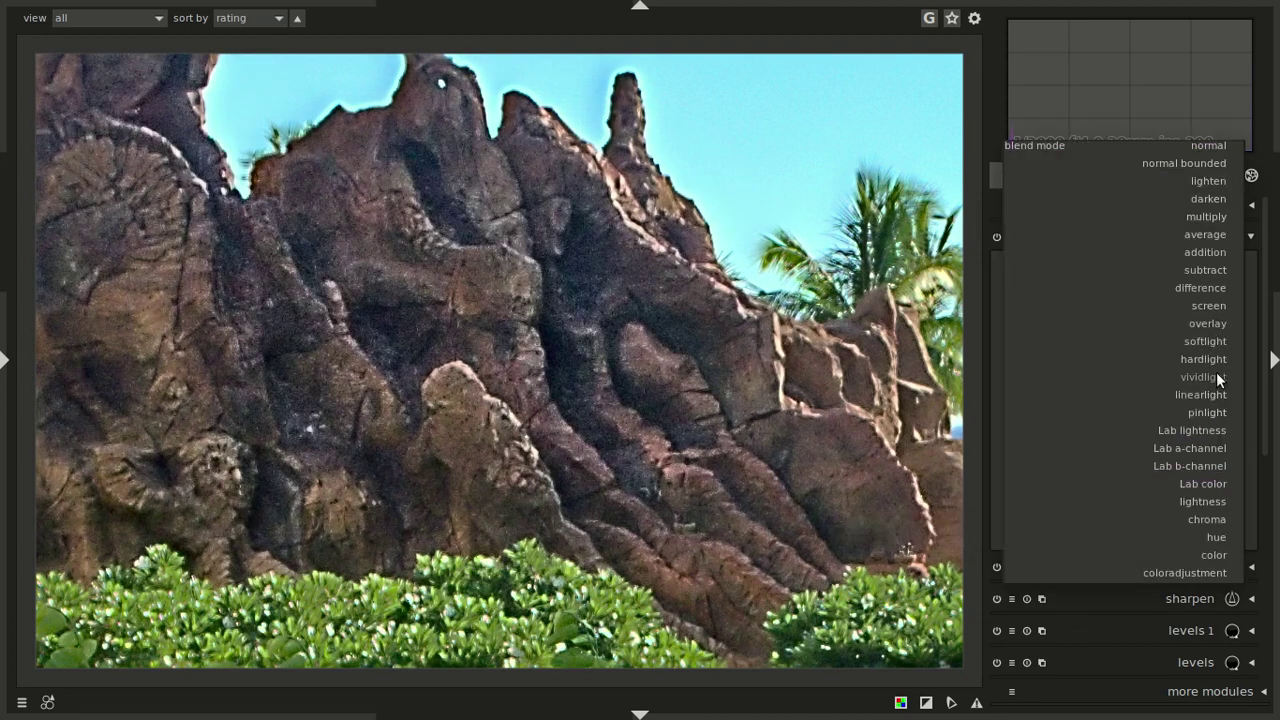
click(1213, 343)
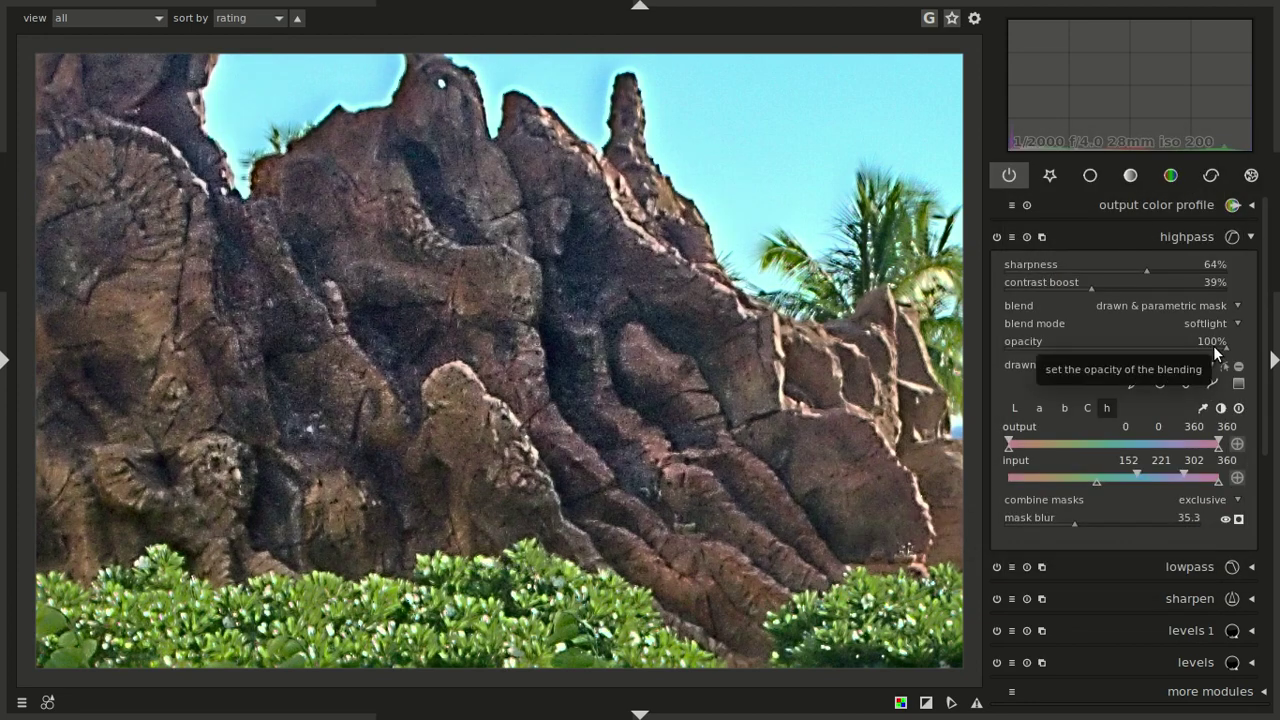
click(1214, 322)
click(1215, 313)
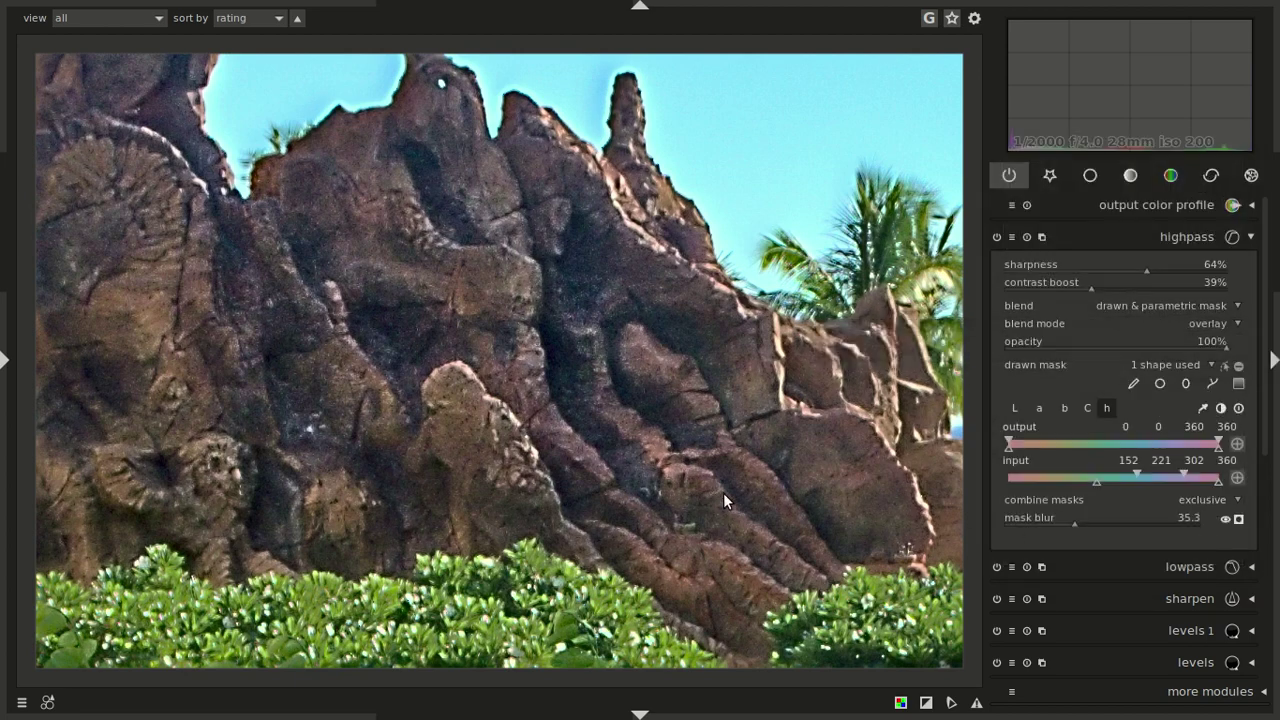
scroll(723, 494, down, 5)
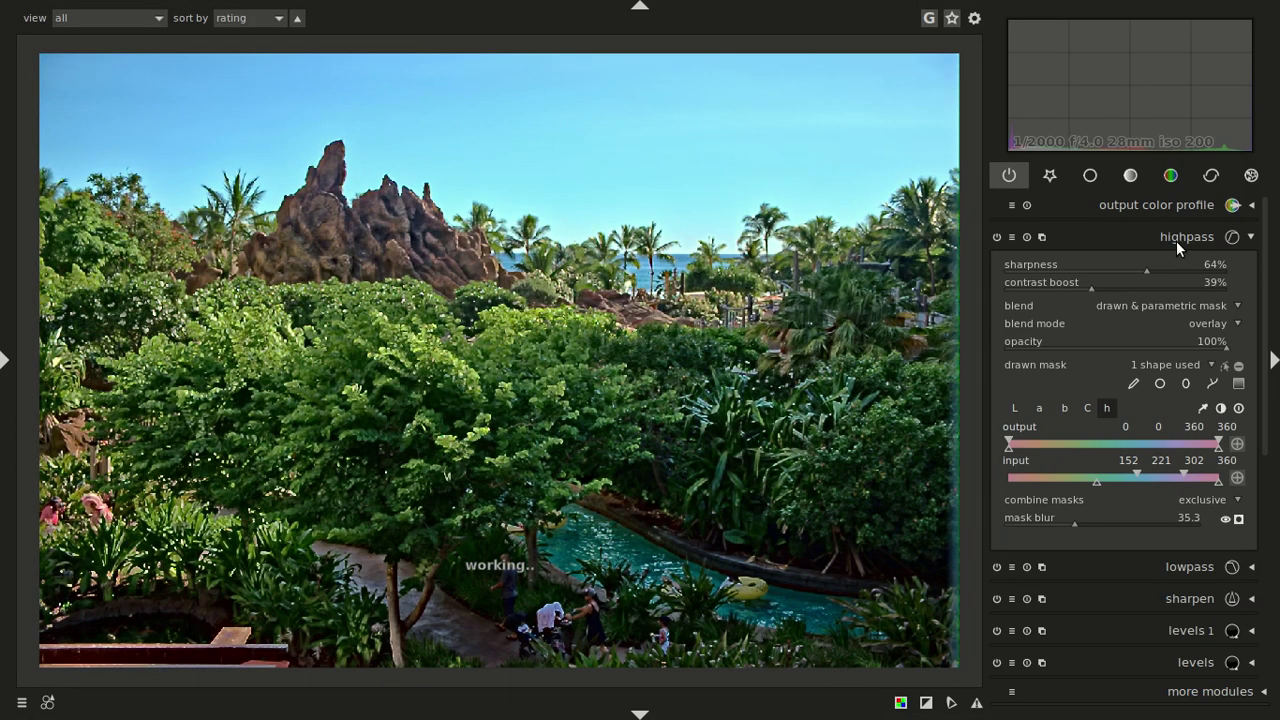
click(1176, 241)
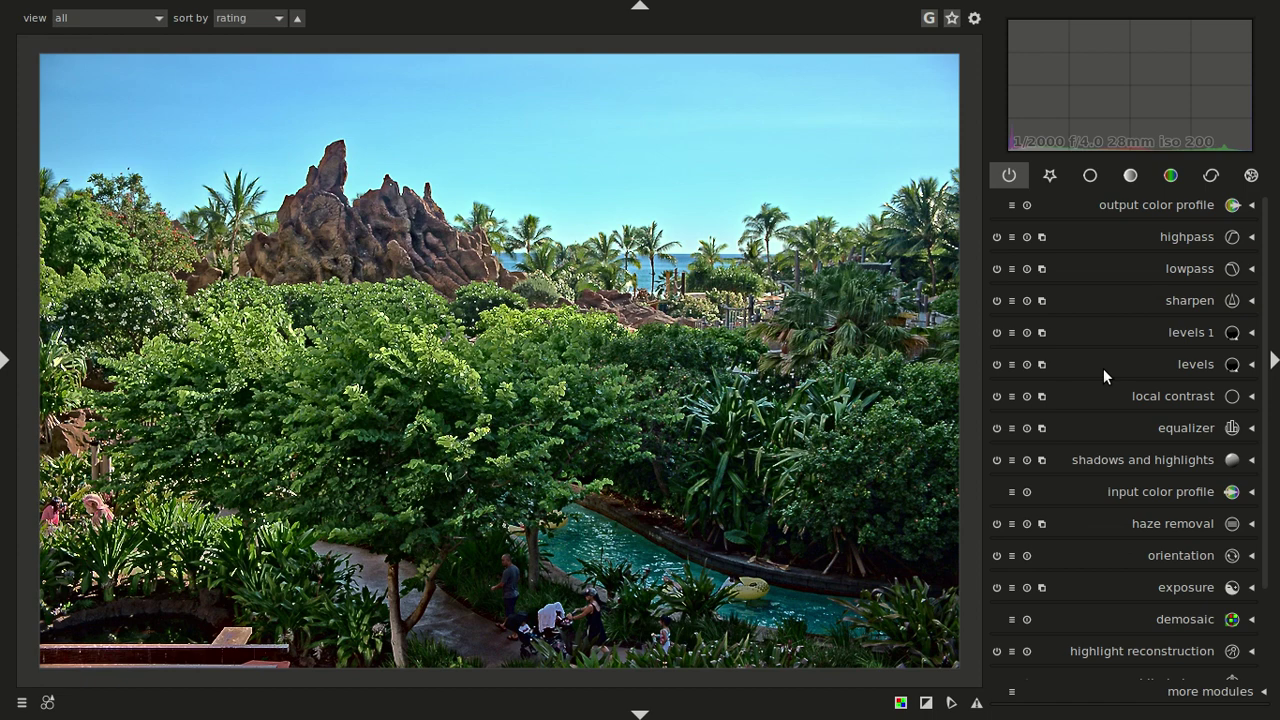
Return to the lighttable, leave full screen, and switch to Chrome to read the opening post of the high-contrast RAW thread.
key(l)
key(F11)
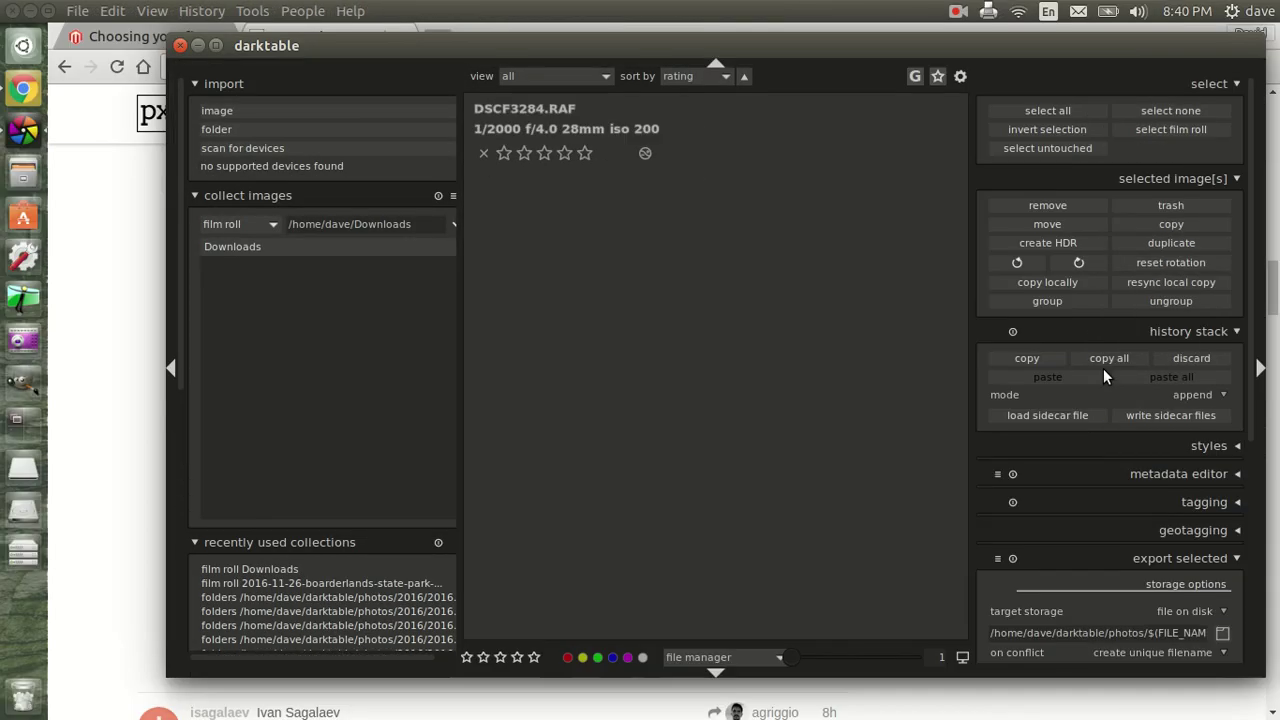
click(106, 200)
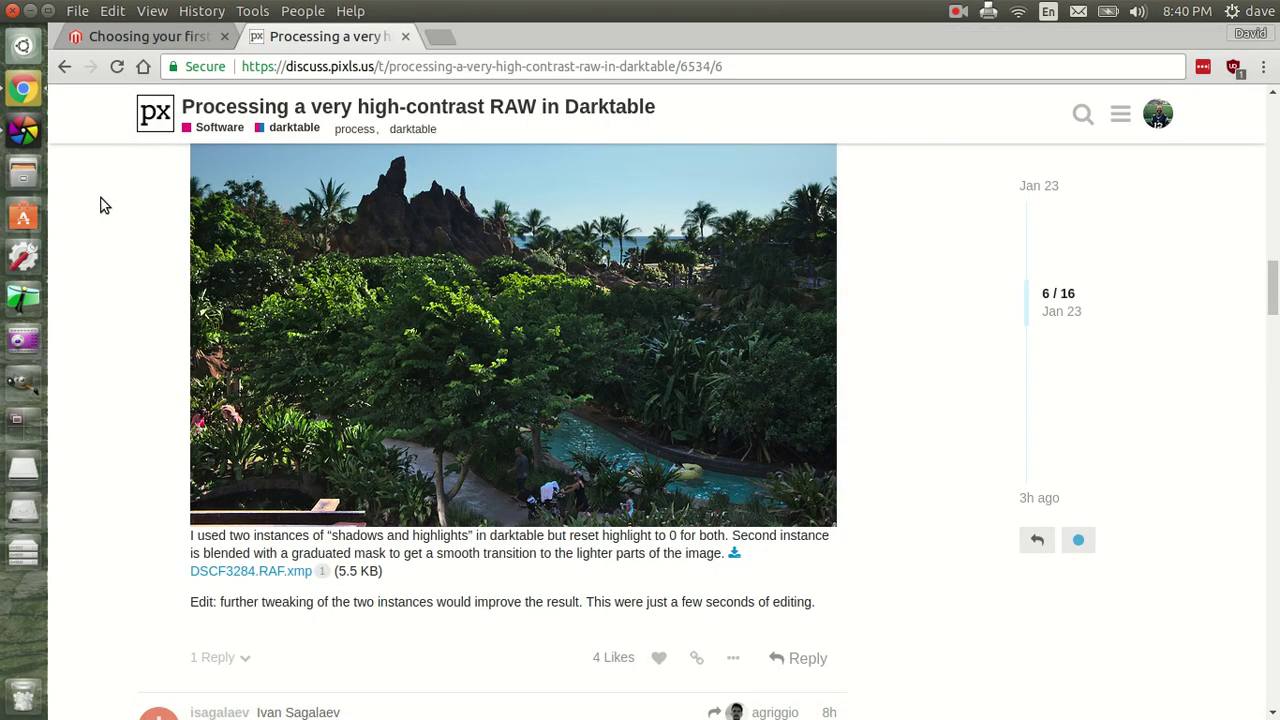
click(204, 505)
click(826, 337)
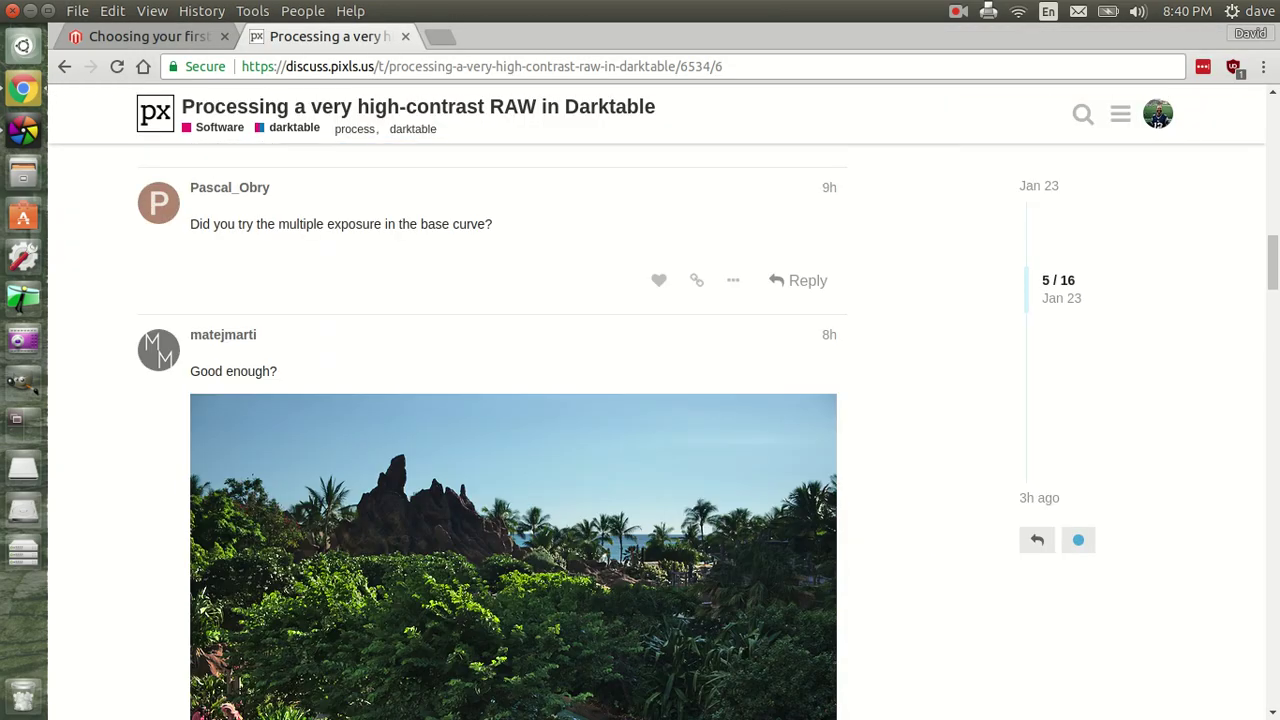
drag(1272, 245, 1272, 110)
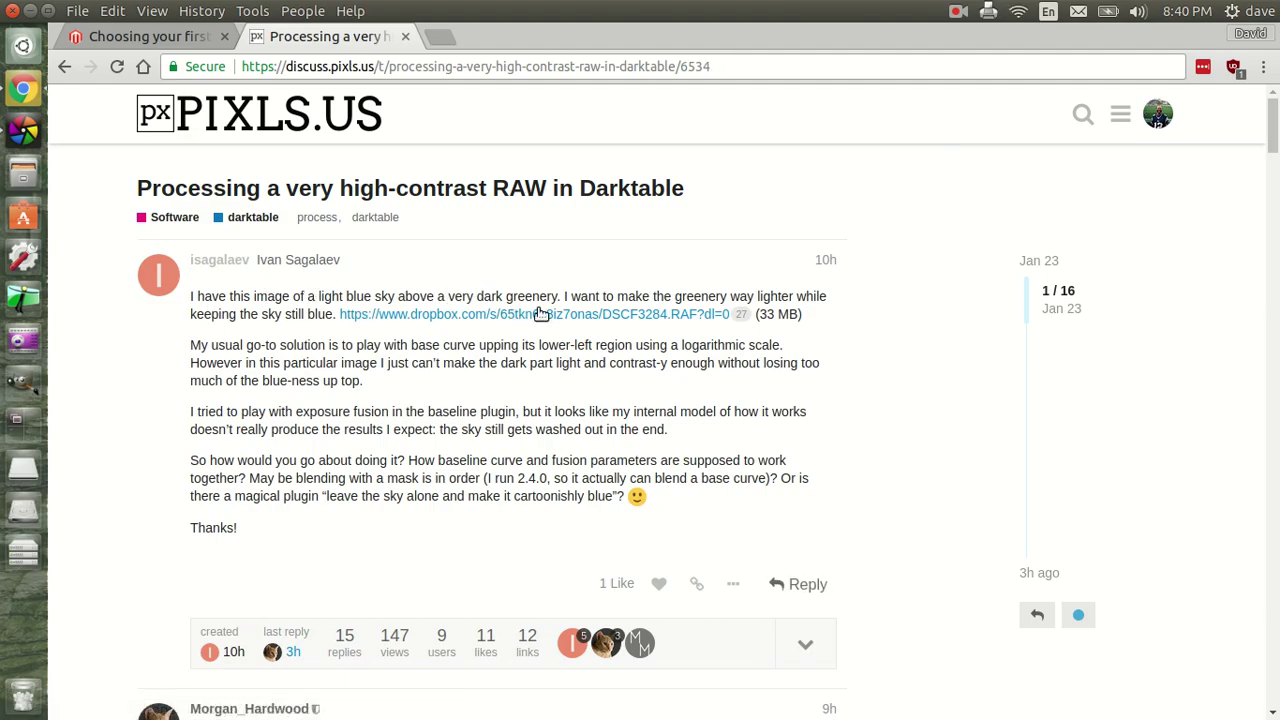
Find post 14 in the thread and enlarge its edited DSCF3284 photo.
scroll(663, 360, down, 5)
drag(1272, 180, 1272, 572)
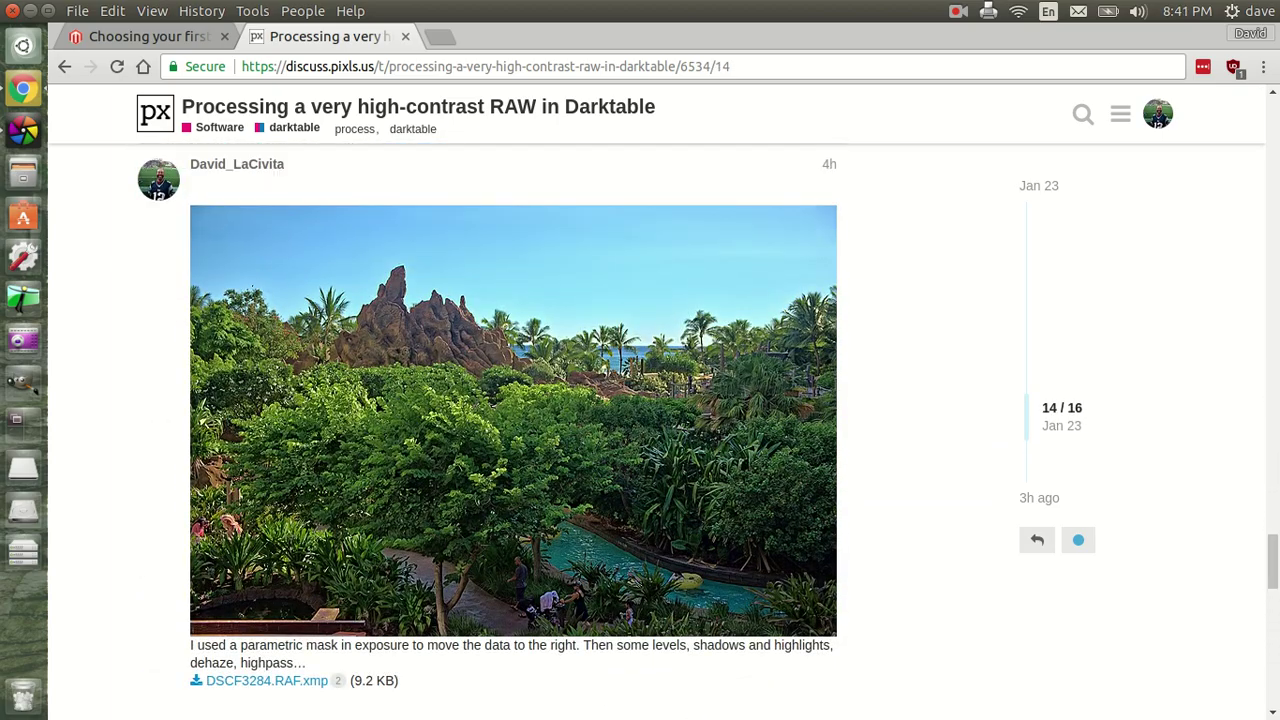
click(486, 514)
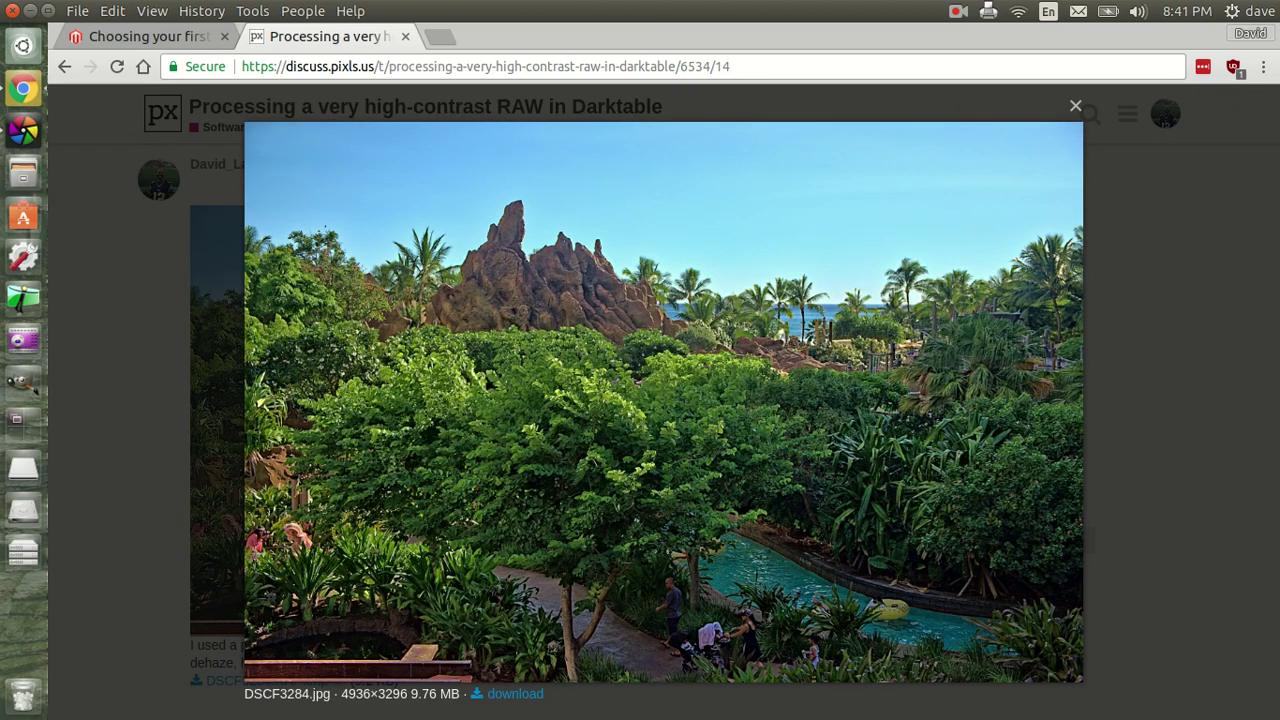
Compare the enlarged forum photo with DSCF3284.RAF in darktable, shown full screen without side panels, by alternating between the two windows.
key(alt+Tab)
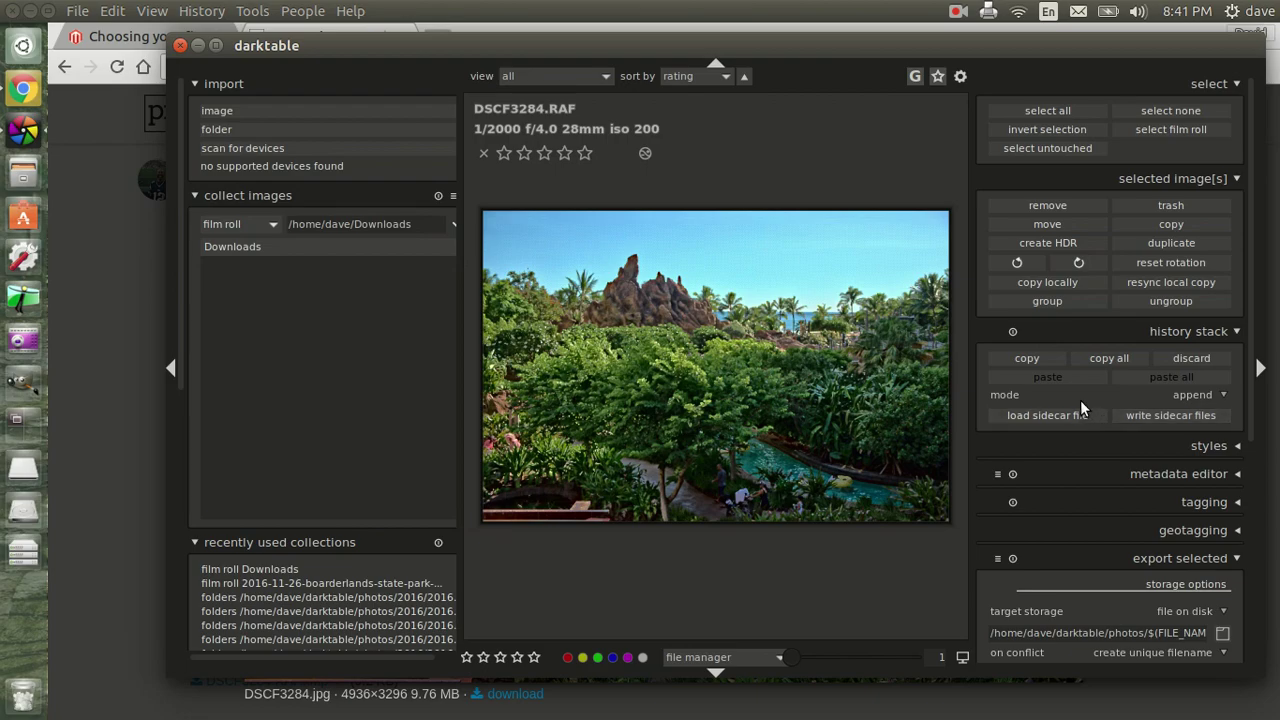
key(F11)
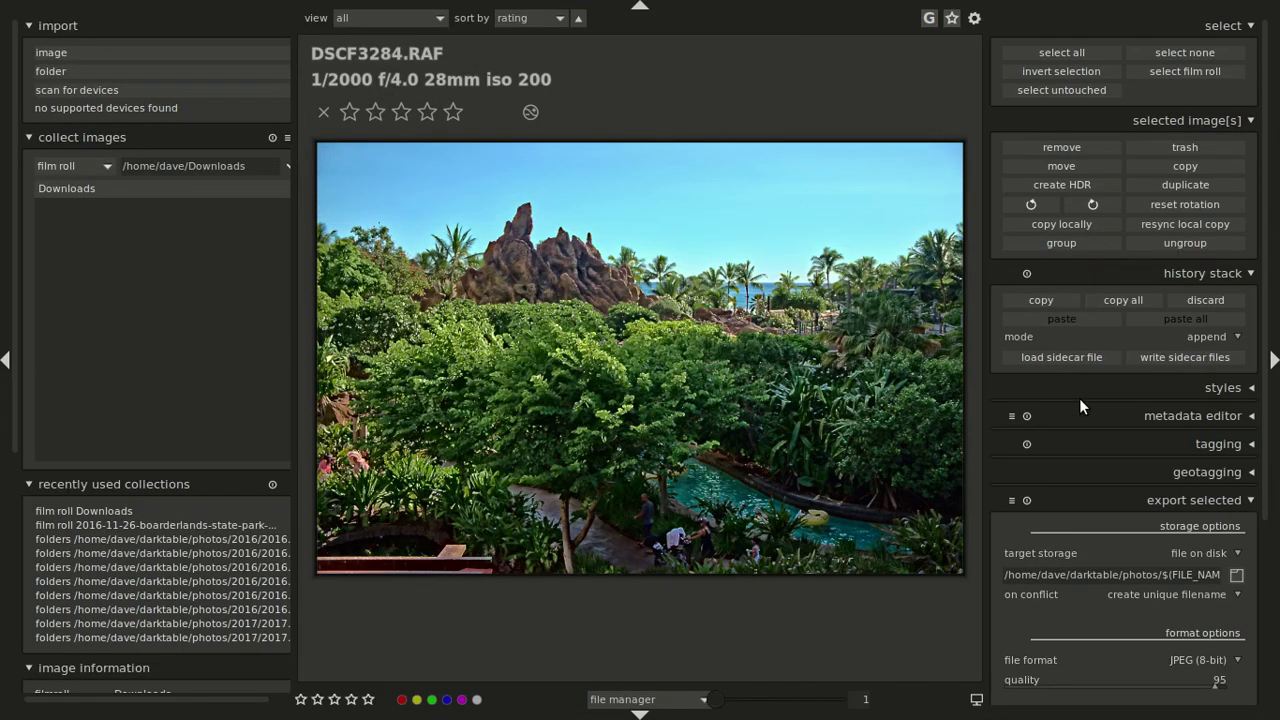
key(Tab)
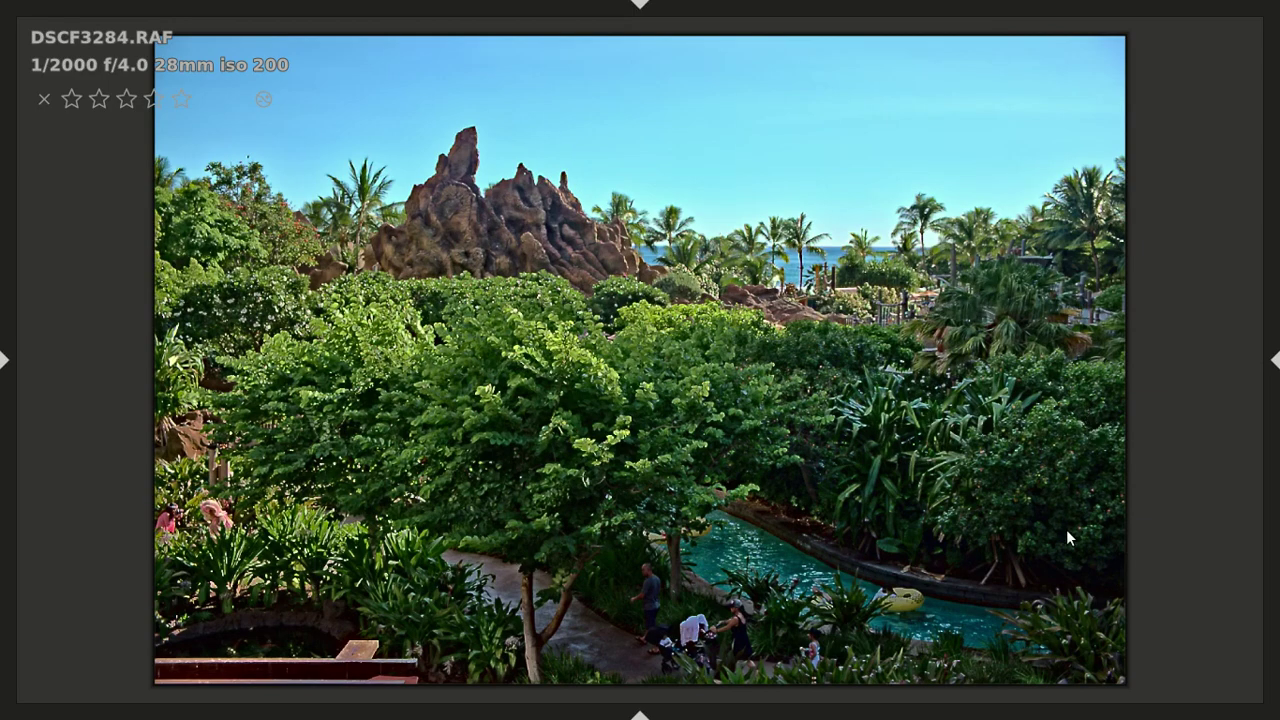
key(alt+Tab)
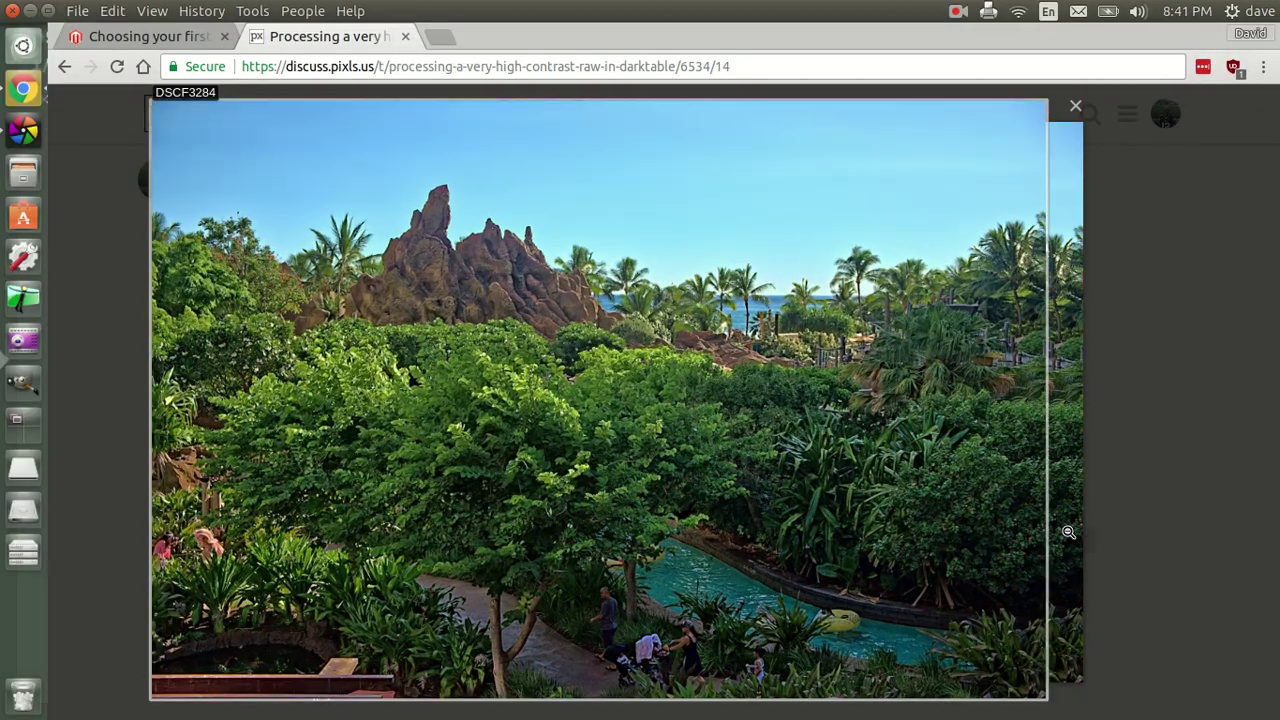
key(alt+Tab)
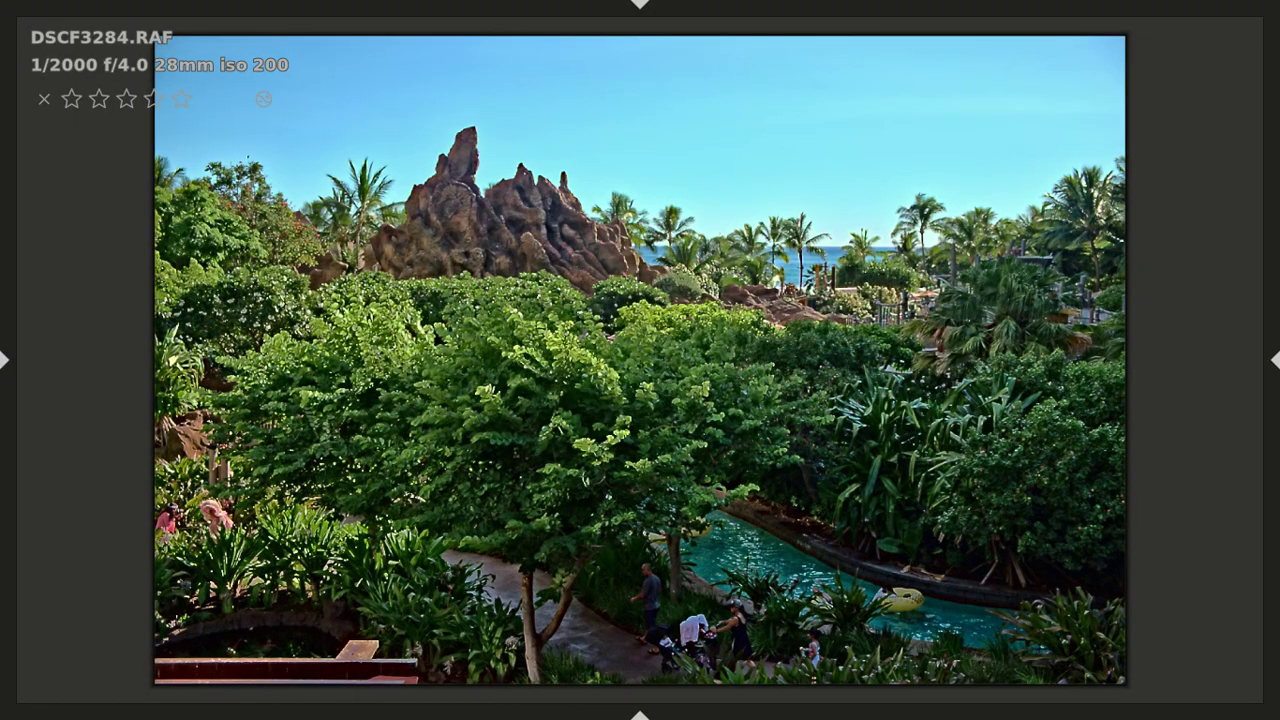
key(alt+Tab)
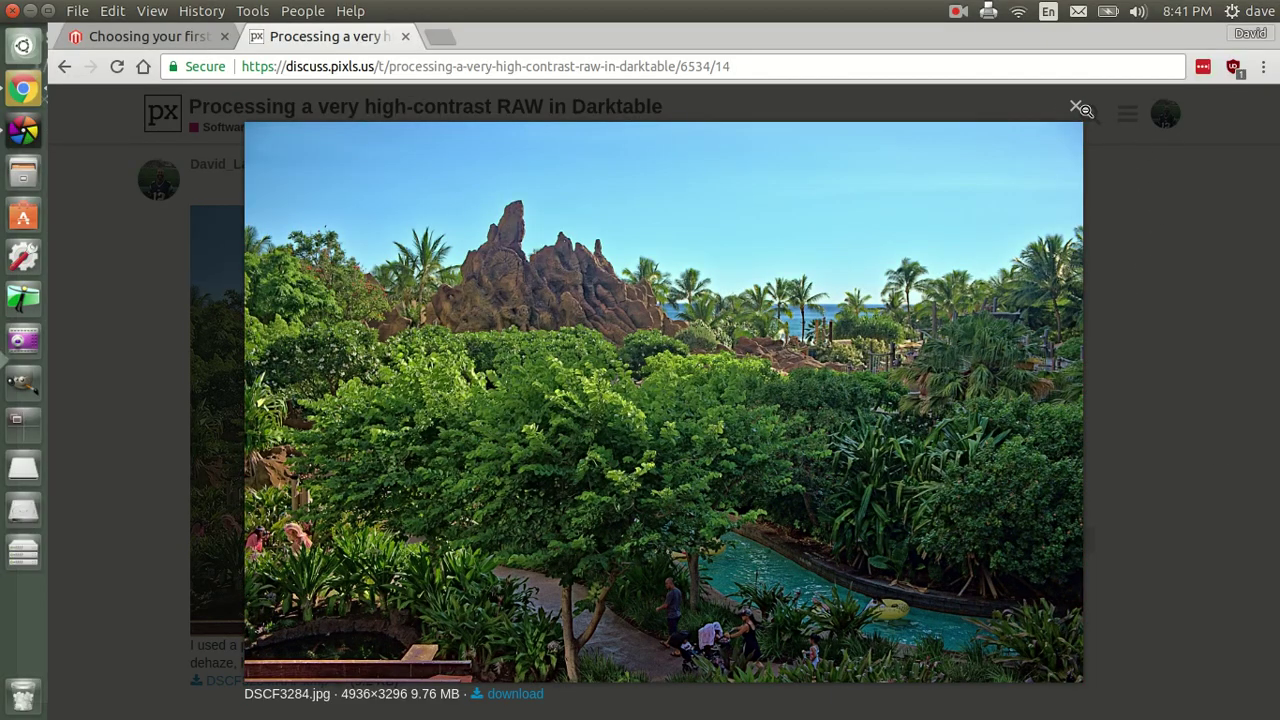
Close the enlarged photo and review the last two replies in the thread, including post 15's version of the photo.
click(1077, 106)
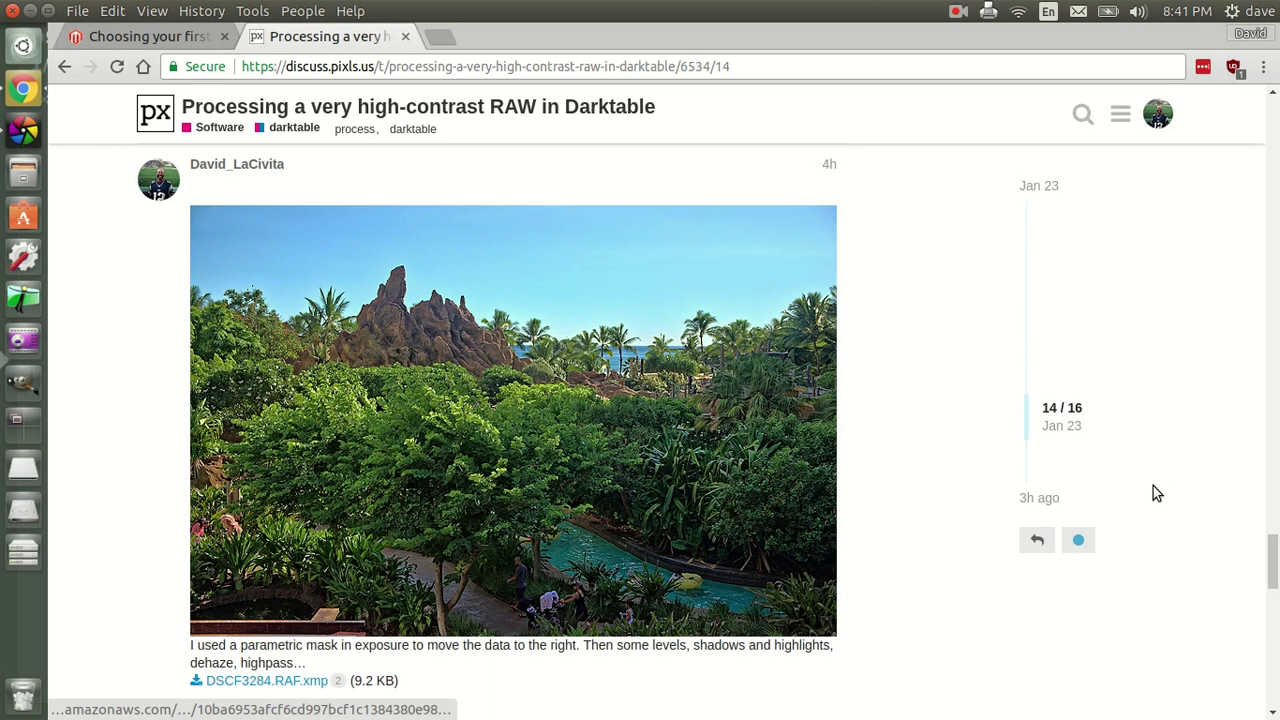
scroll(1156, 477, down, 10)
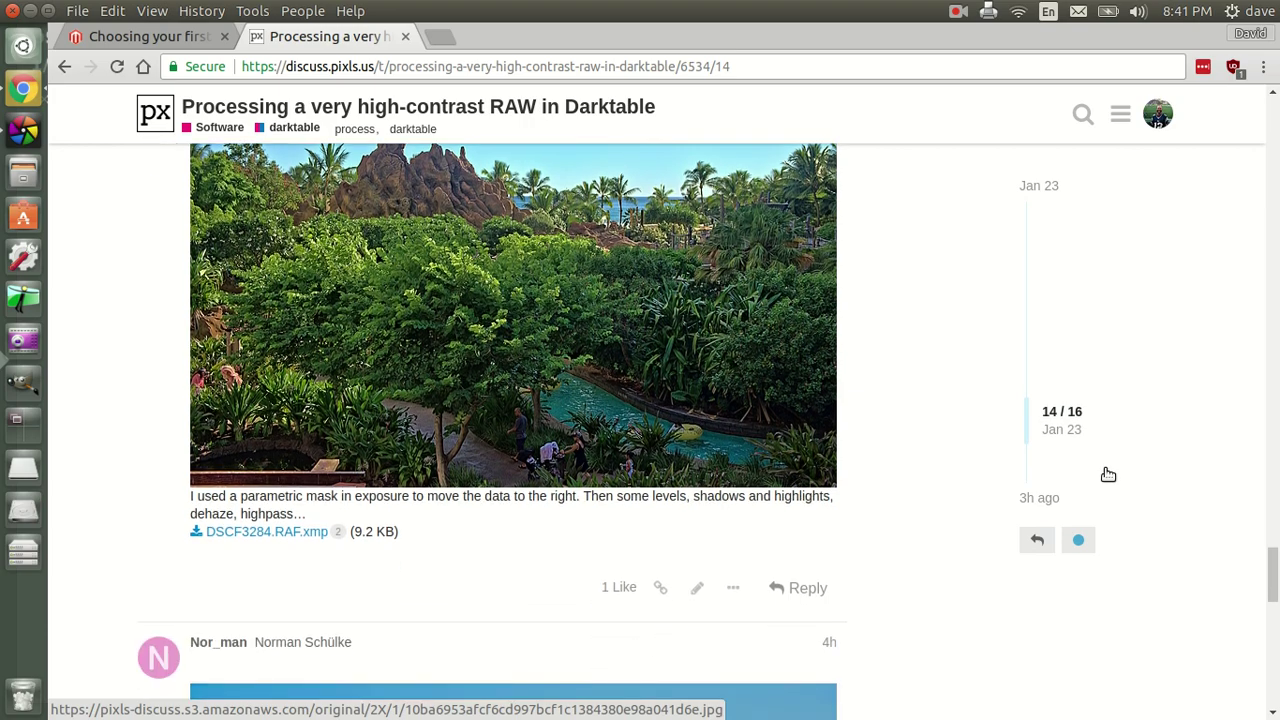
scroll(1105, 470, down, 10)
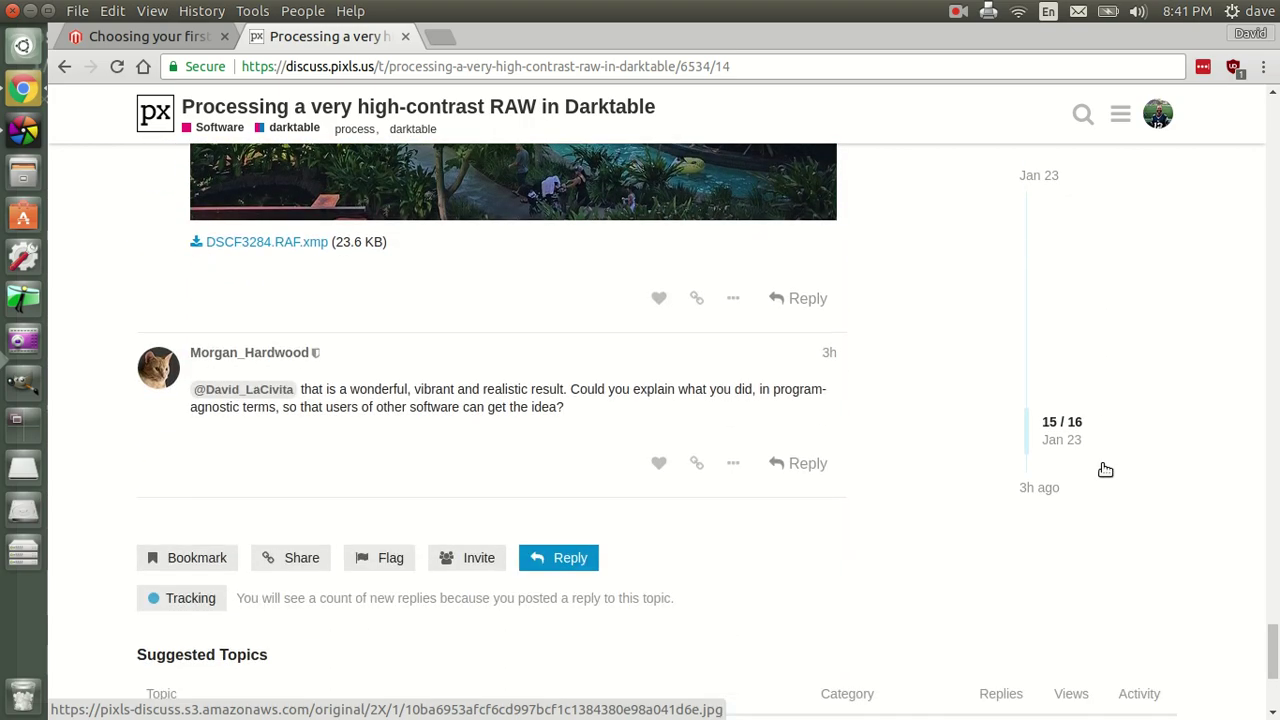
scroll(1106, 472, up, 3)
scroll(1105, 468, up, 2)
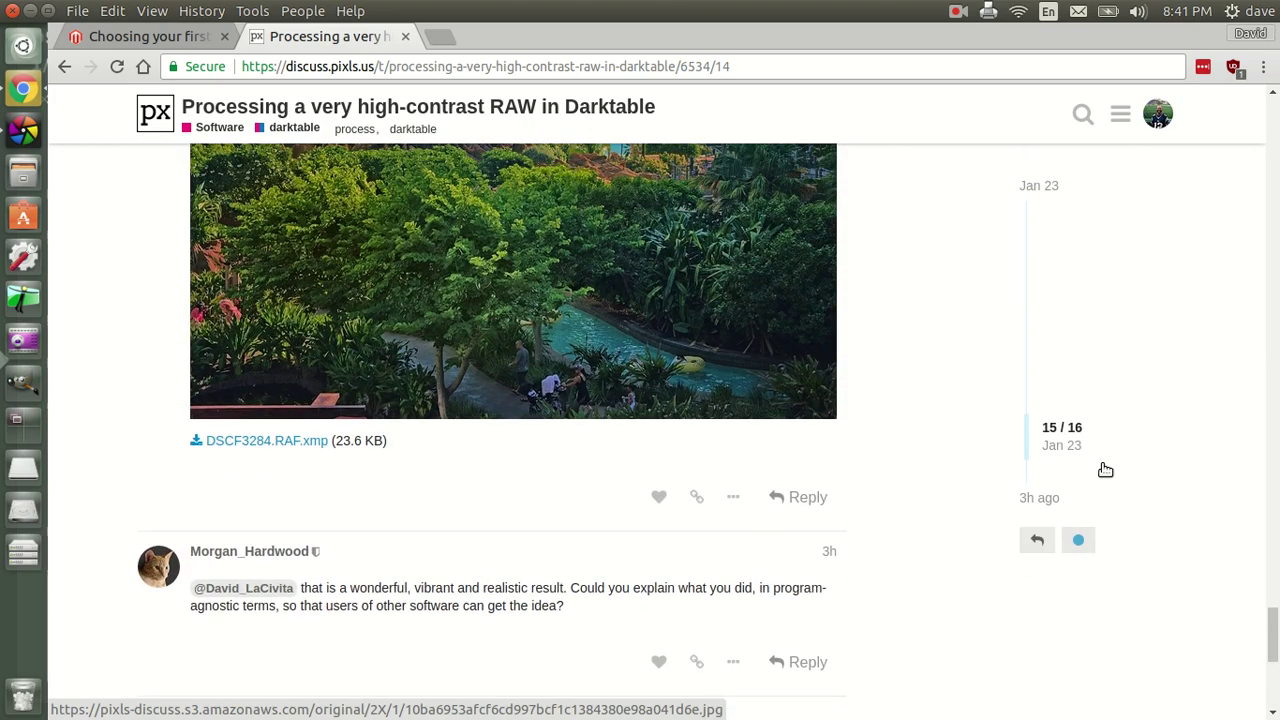
scroll(1105, 470, up, 2)
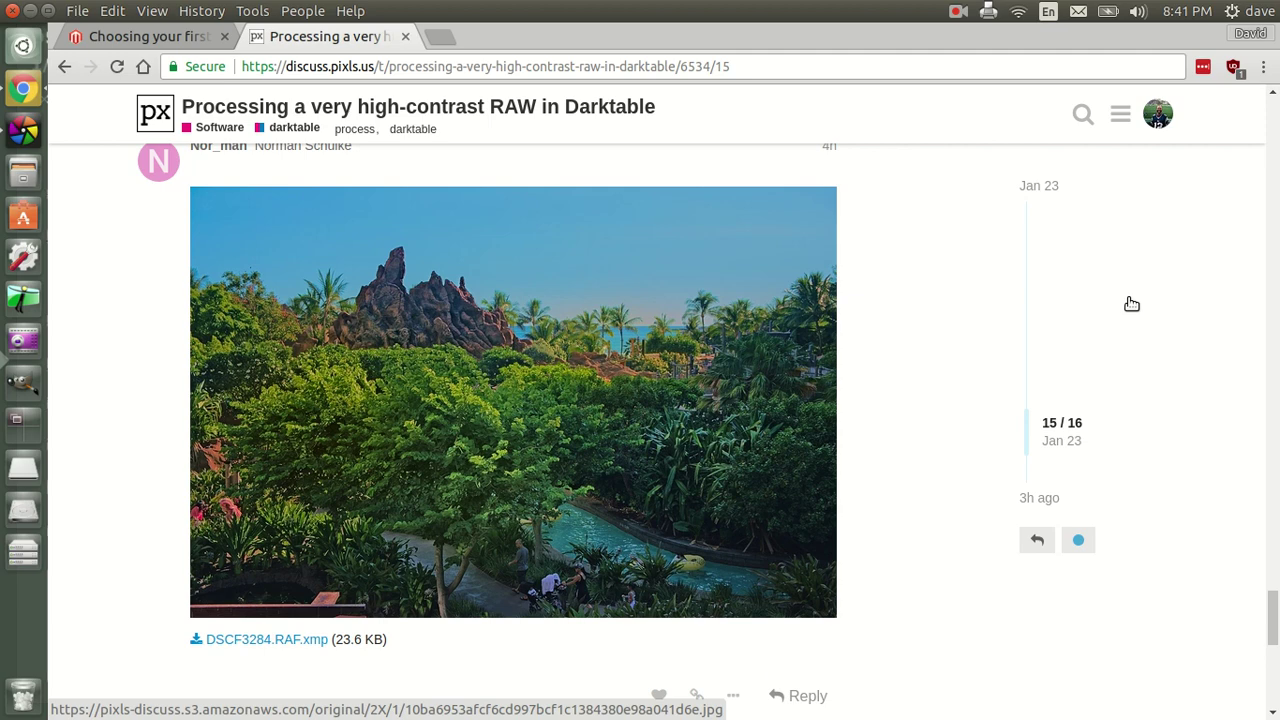
click(957, 11)
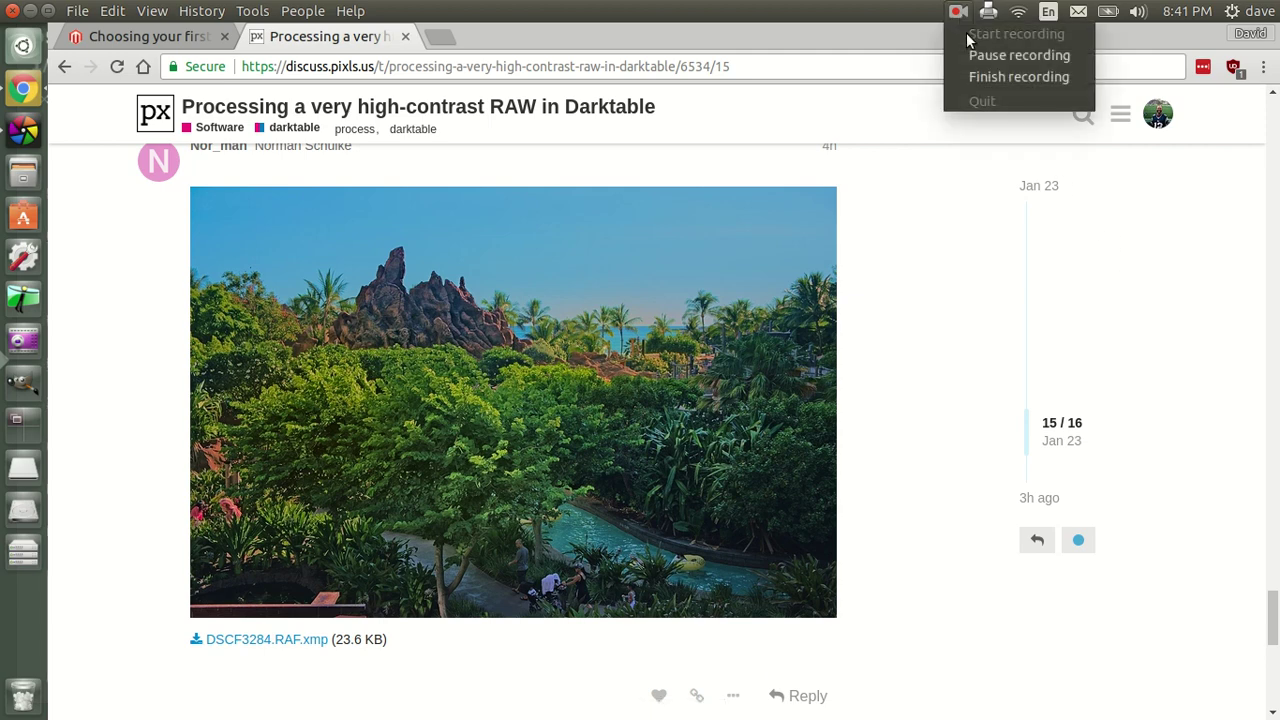